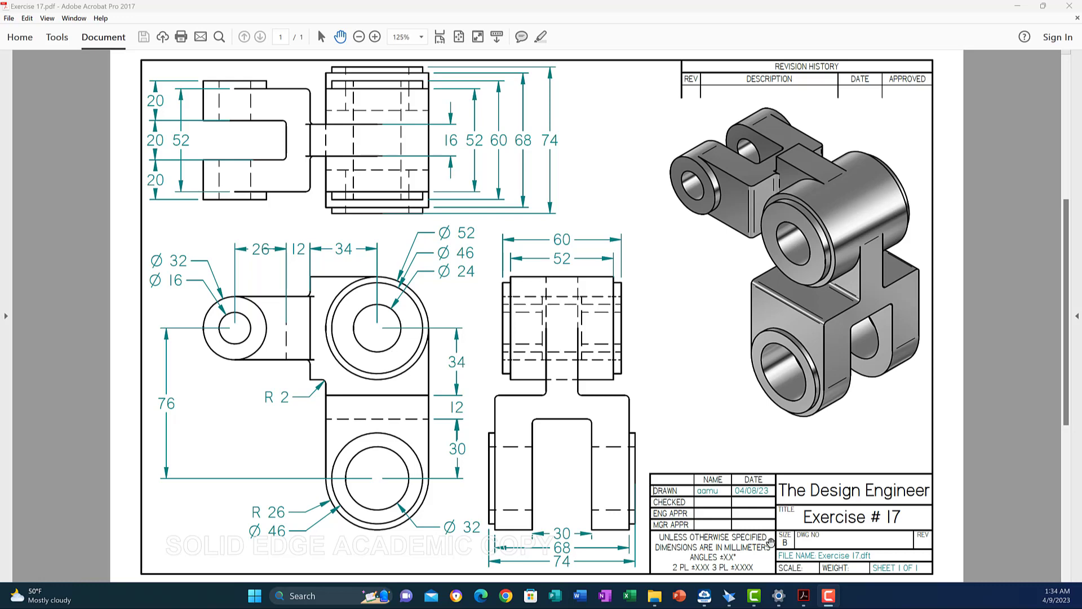
# Switch to Solid Edge and lock a center-point circle sketch to the front XZ reference plane.
pyautogui.click(728, 597)
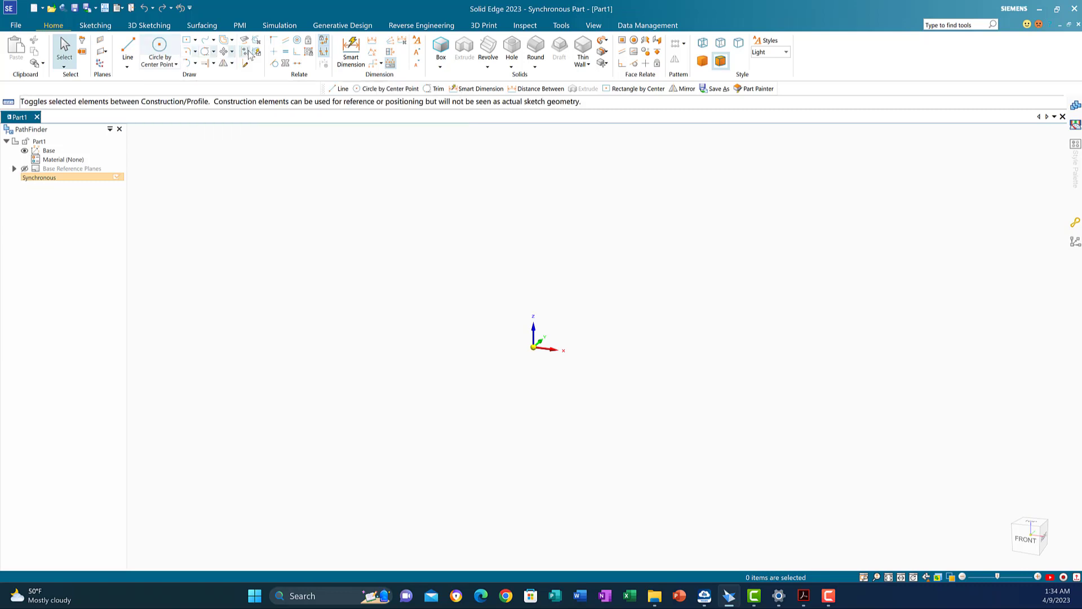
pyautogui.click(158, 50)
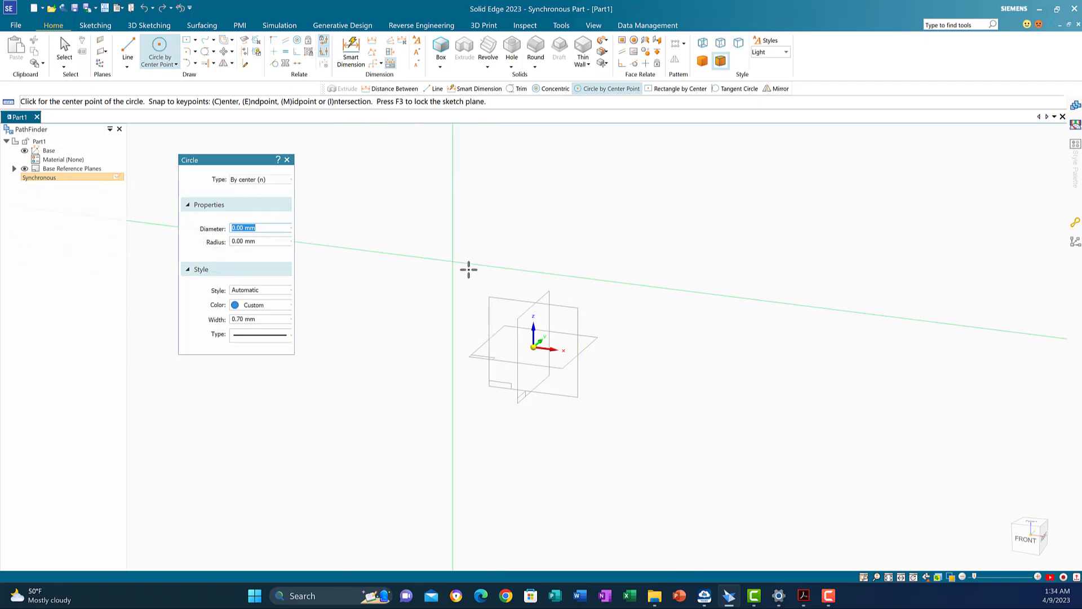
pyautogui.press('F3')
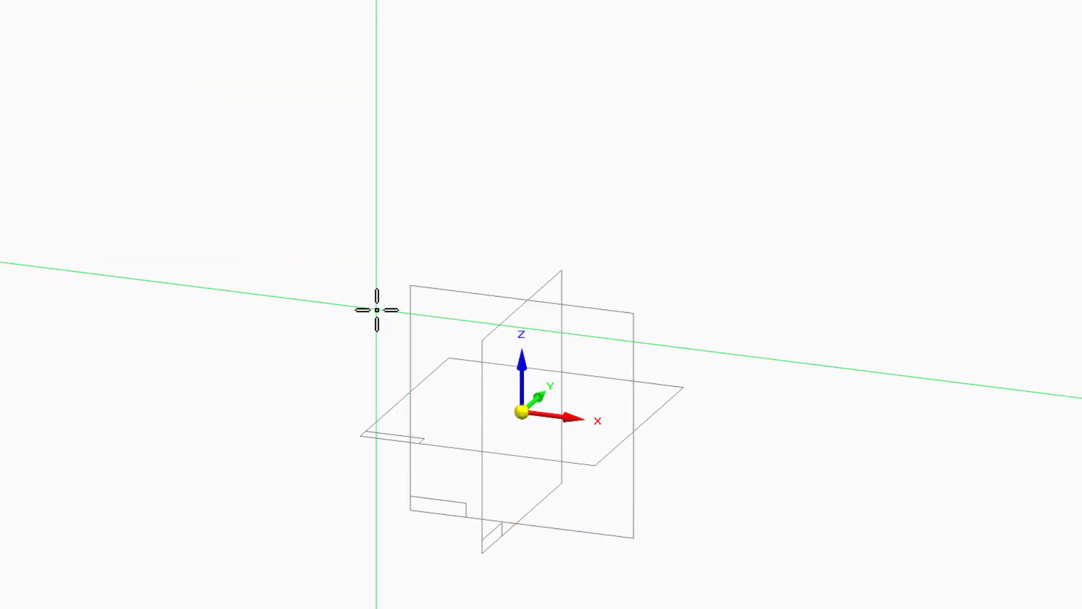
pyautogui.click(433, 312)
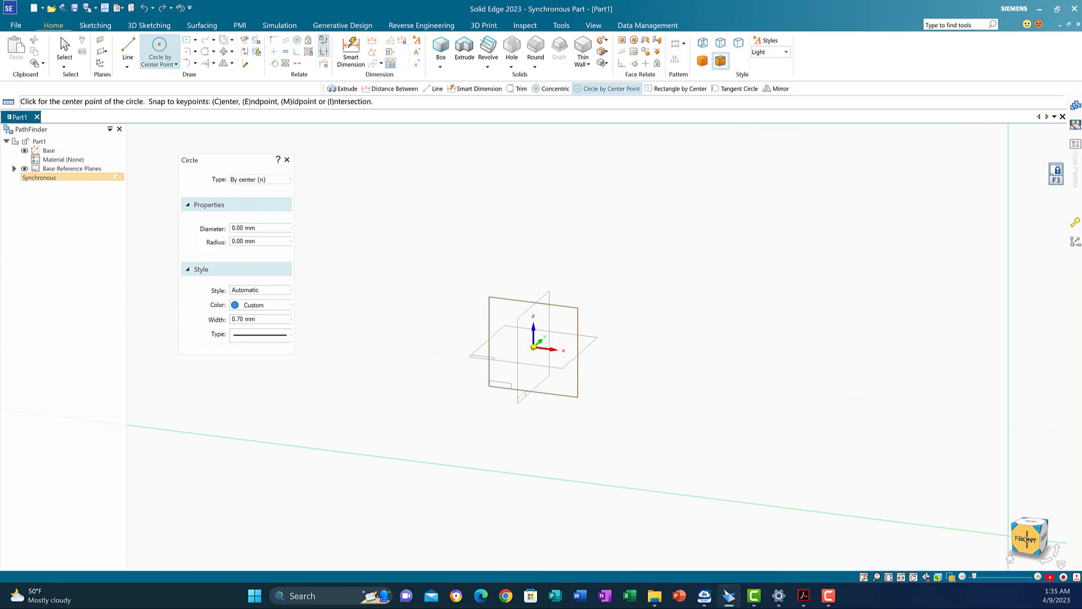
pyautogui.click(1027, 539)
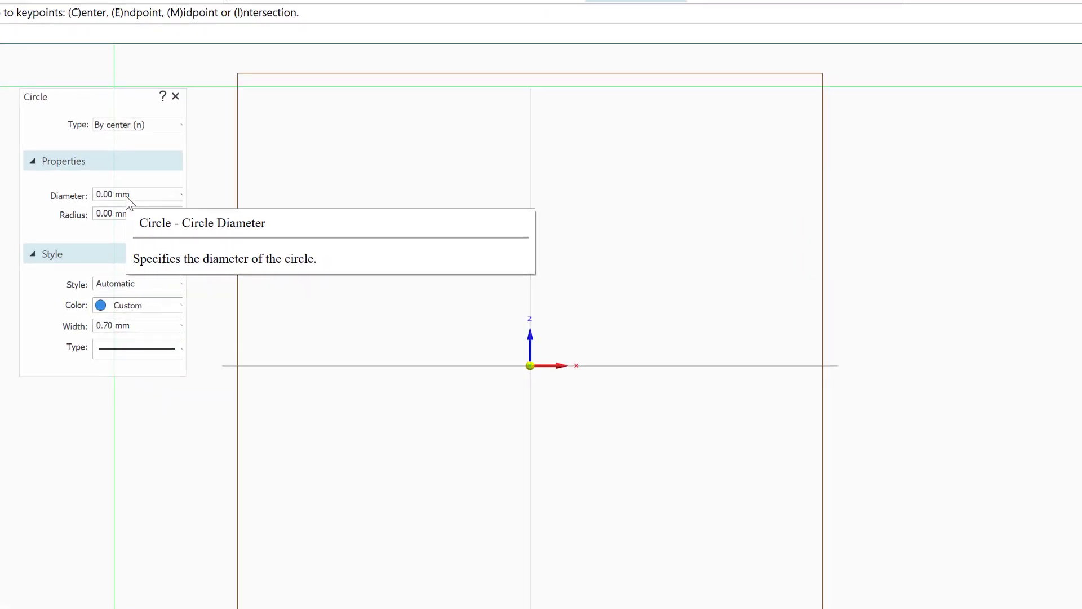
# Draw a 52 mm diameter circle centred on the origin.
pyautogui.click(126, 195)
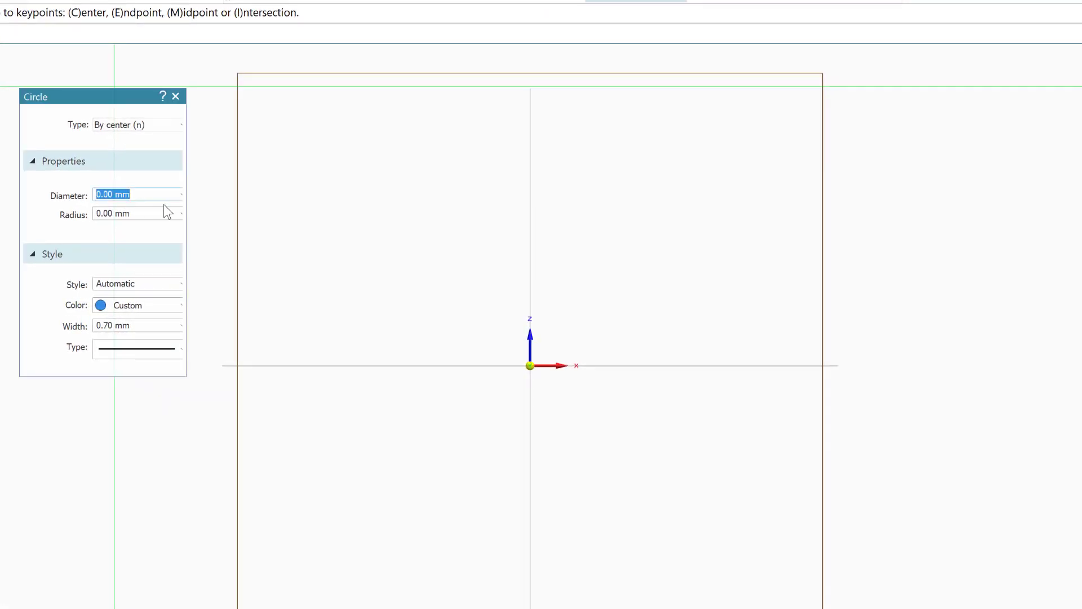
pyautogui.write('52')
pyautogui.press('Return')
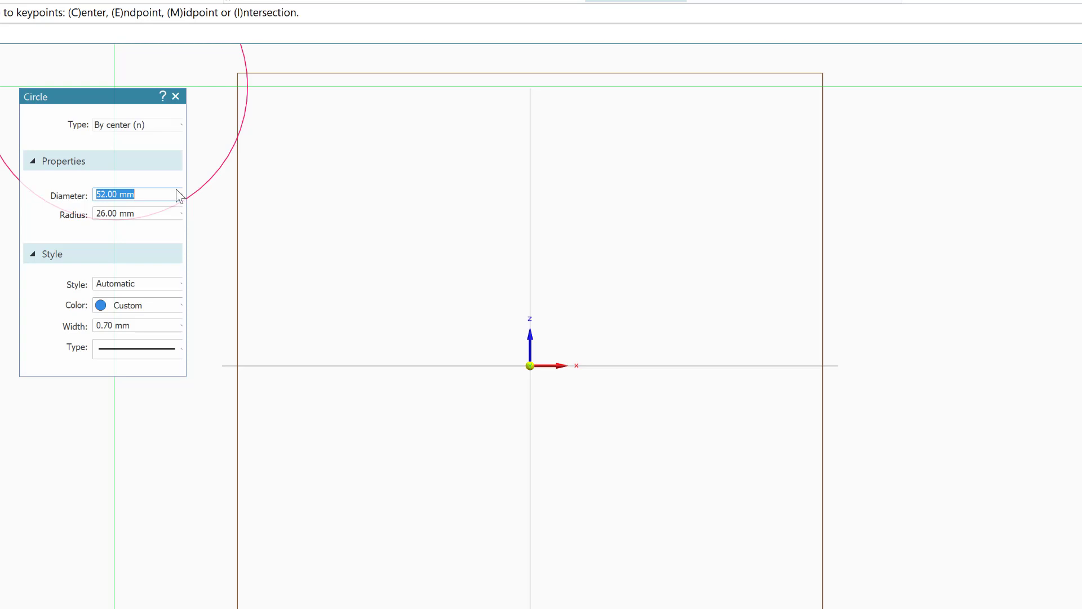
pyautogui.click(530, 366)
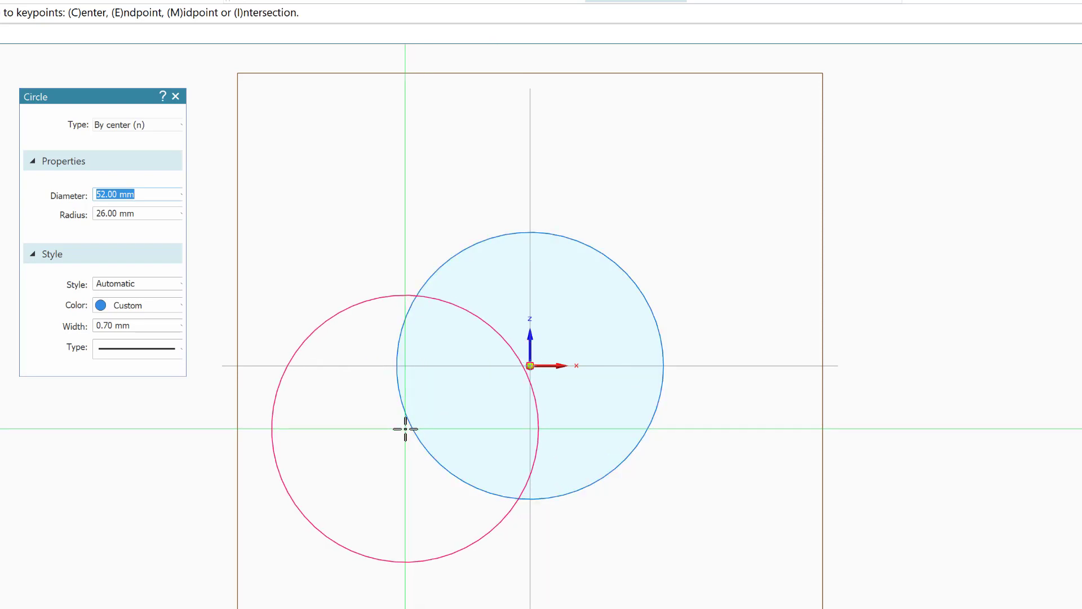
# Add 46 mm and 24 mm diameter circles centred on the origin inside the 52 mm circle.
pyautogui.write('46')
pyautogui.press('Return')
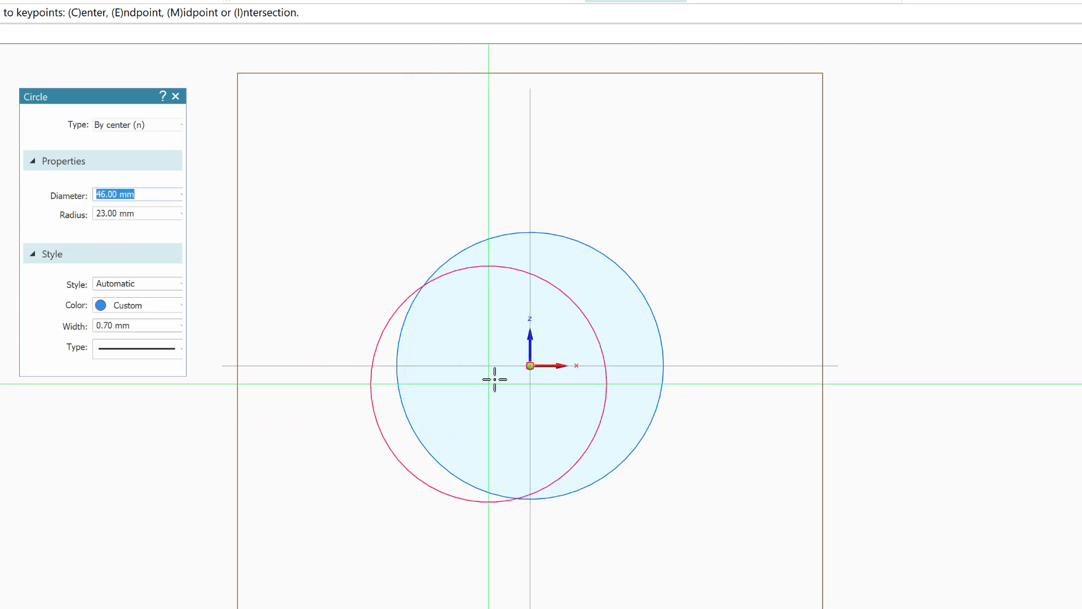
pyautogui.click(530, 365)
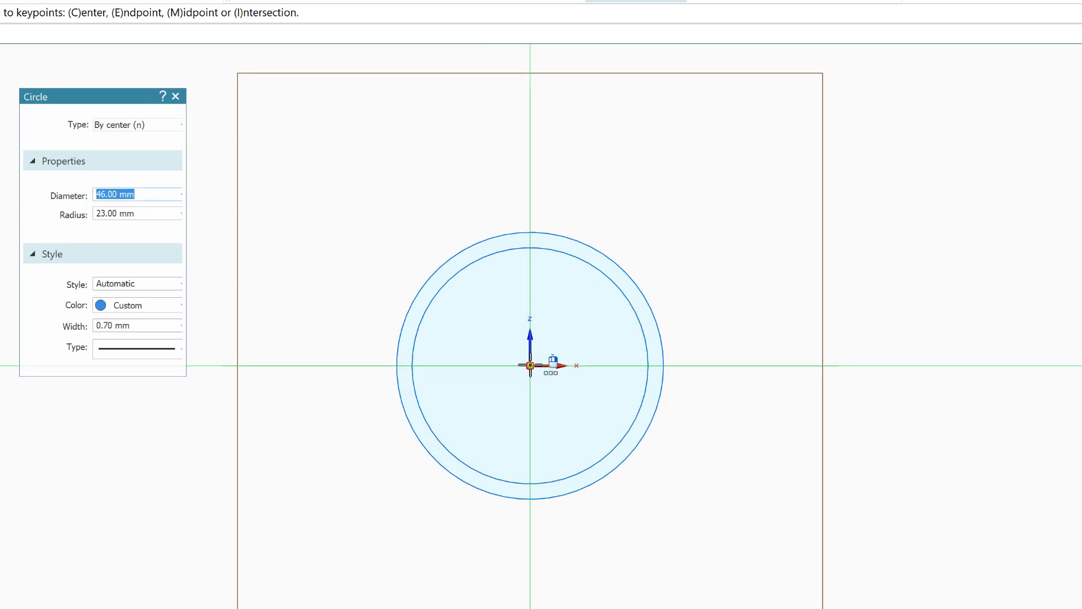
pyautogui.write('24')
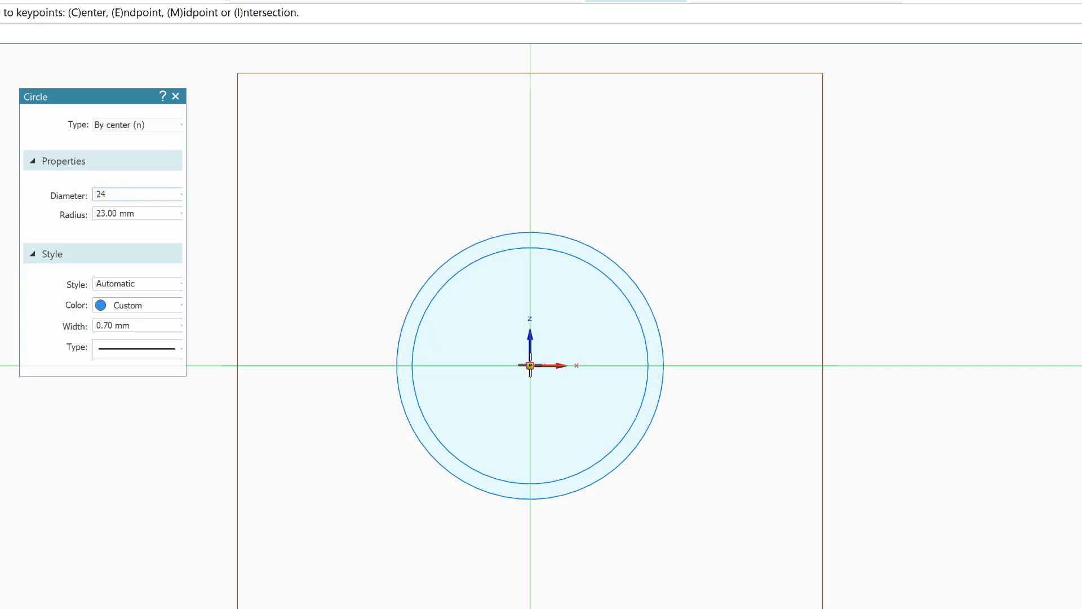
pyautogui.press('Return')
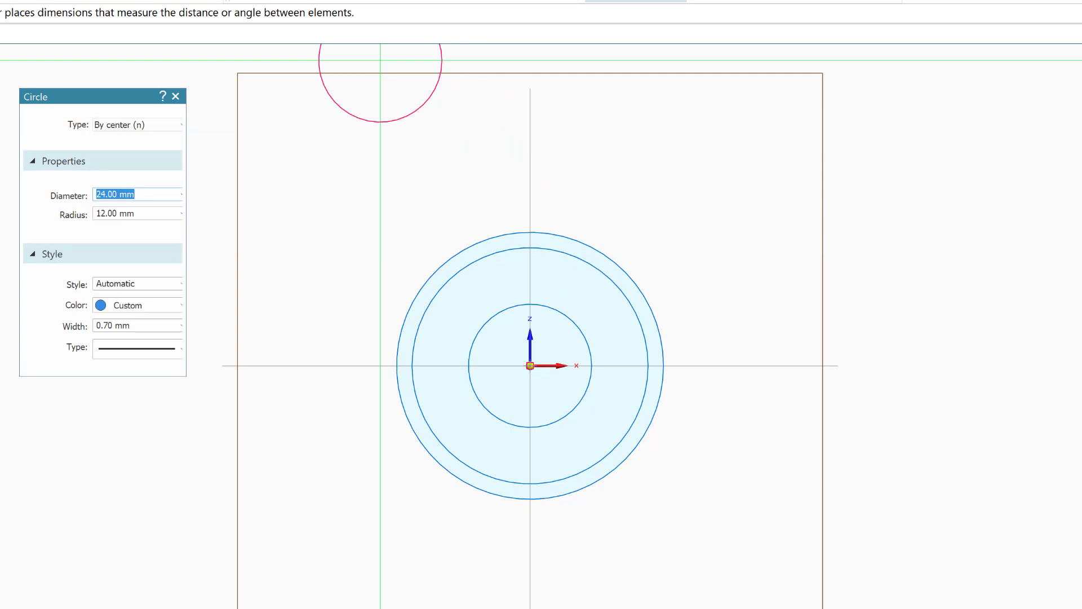
pyautogui.press('Escape')
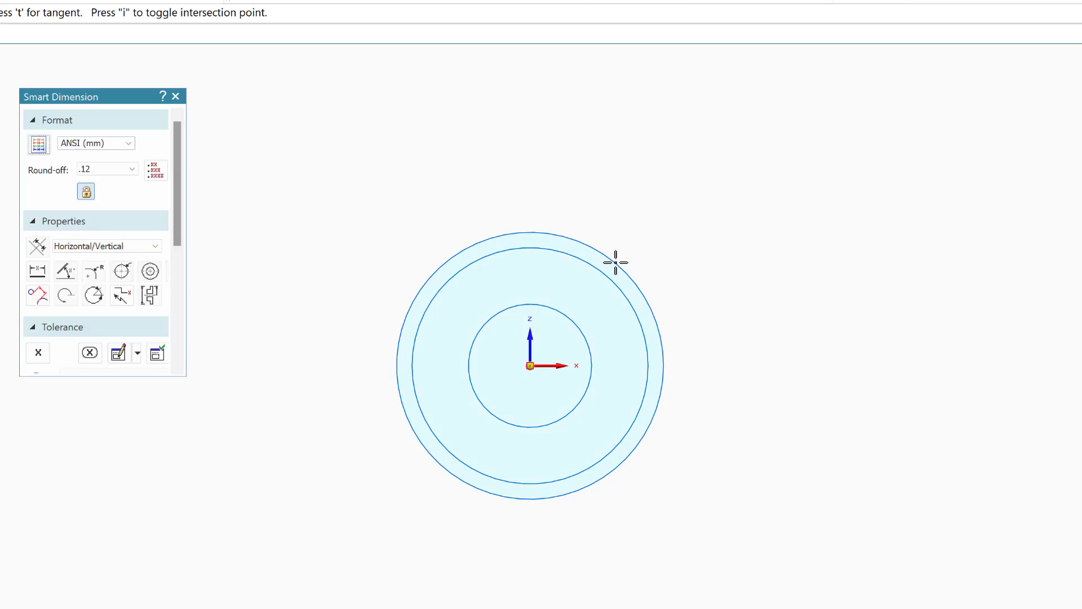
# Dimension the diameters of the three circles at the origin, placing the labels above and to the right of them.
pyautogui.click(616, 261)
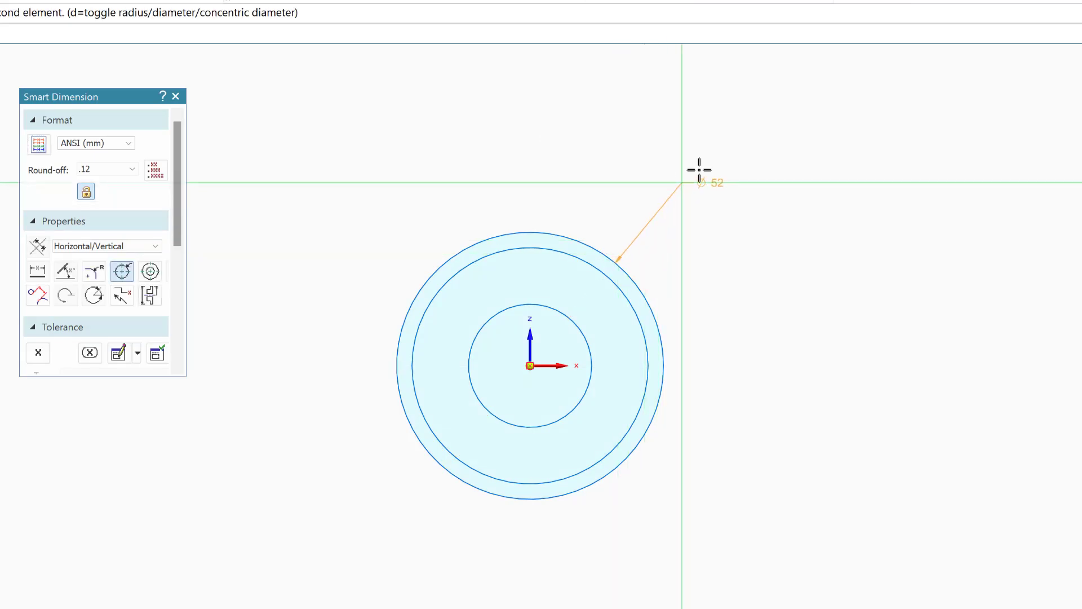
pyautogui.click(708, 150)
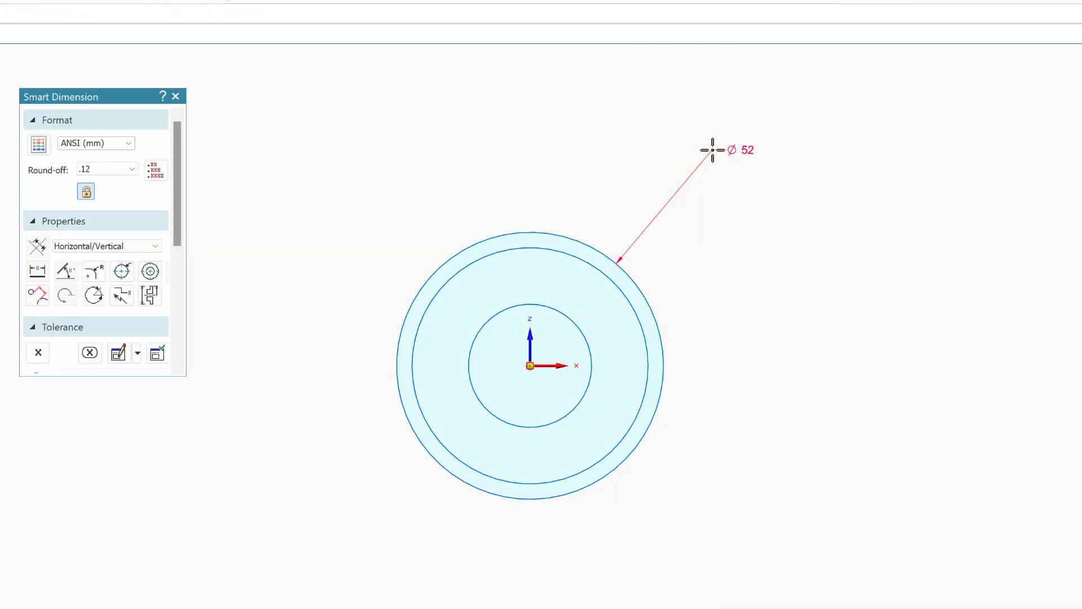
pyautogui.click(630, 303)
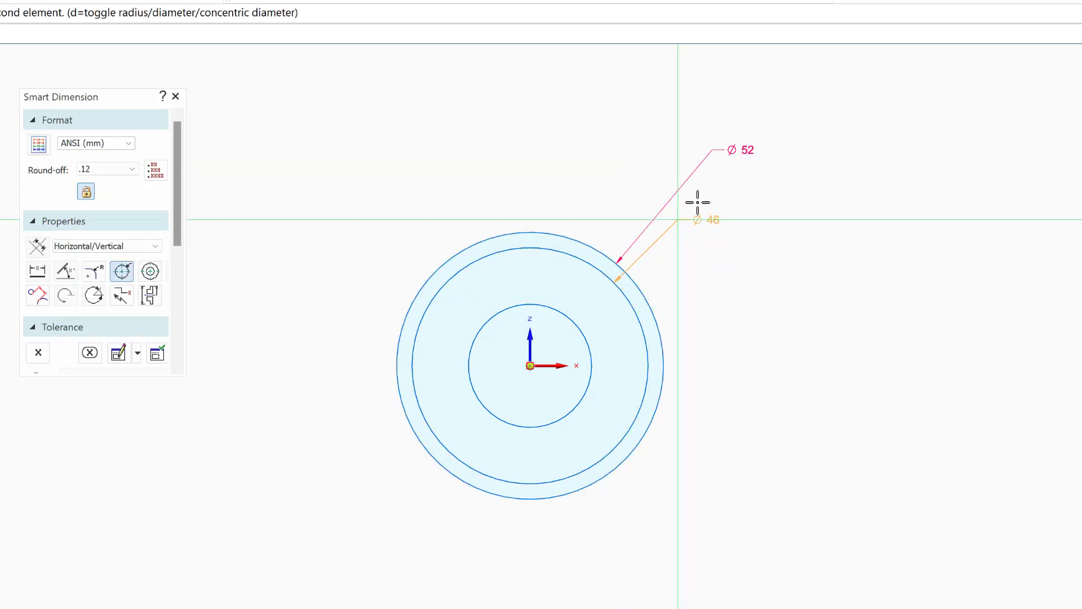
pyautogui.click(717, 174)
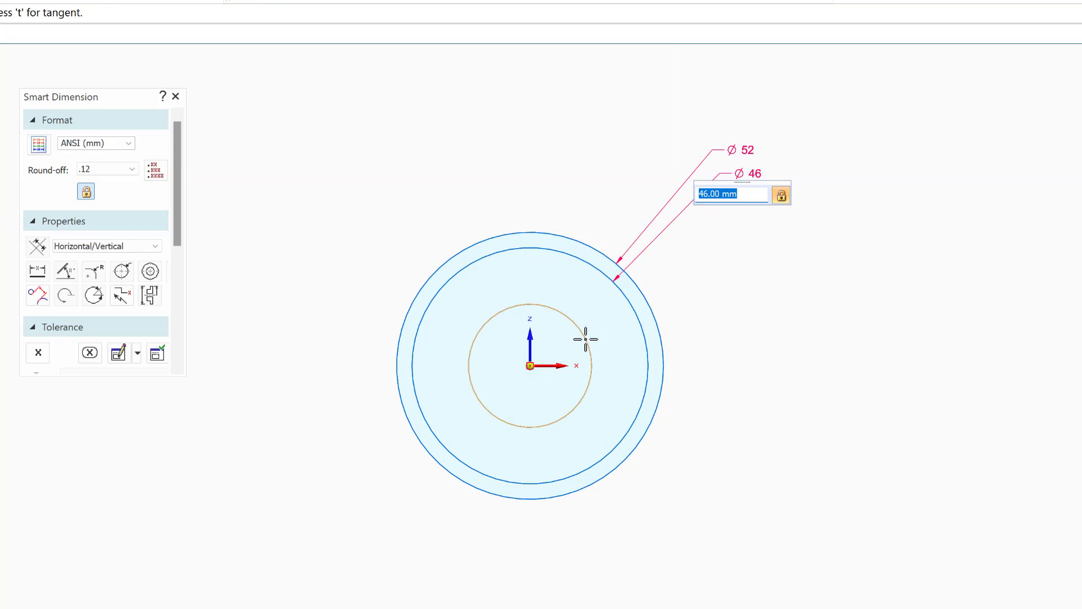
pyautogui.click(586, 339)
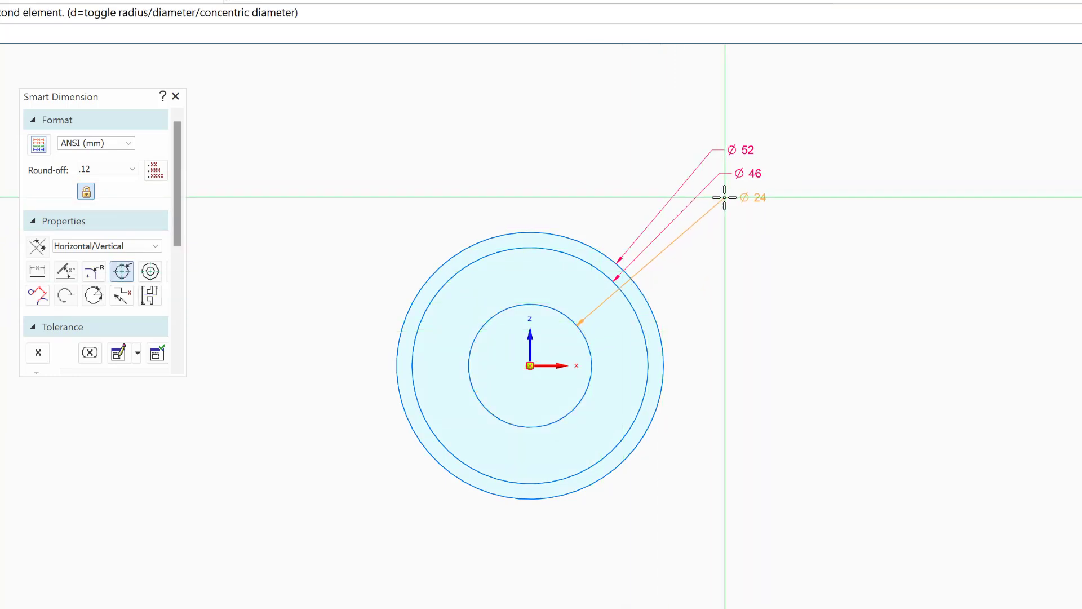
pyautogui.click(725, 198)
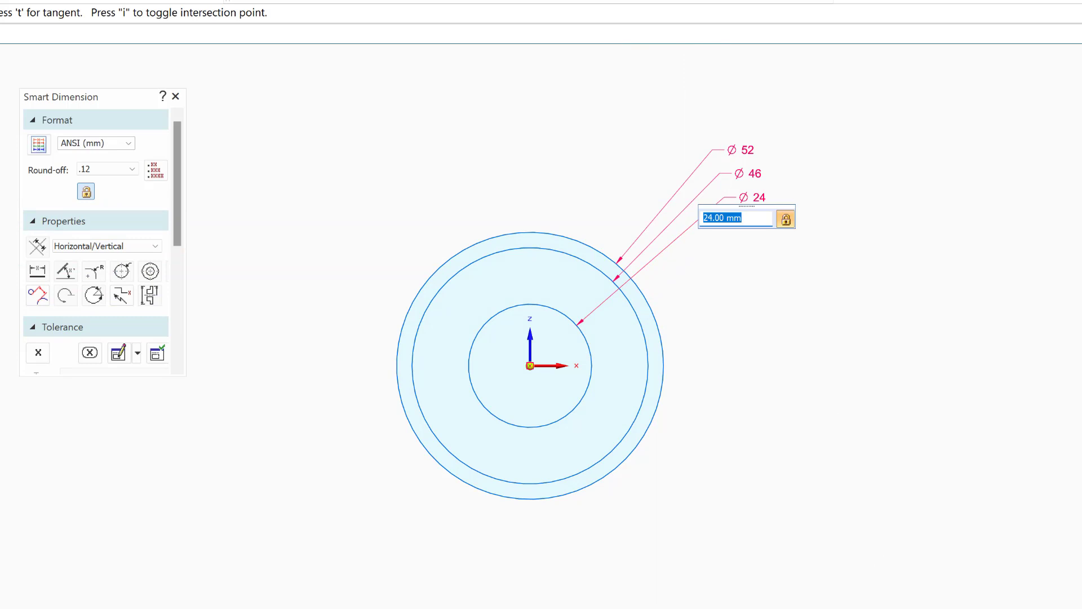
pyautogui.click(903, 592)
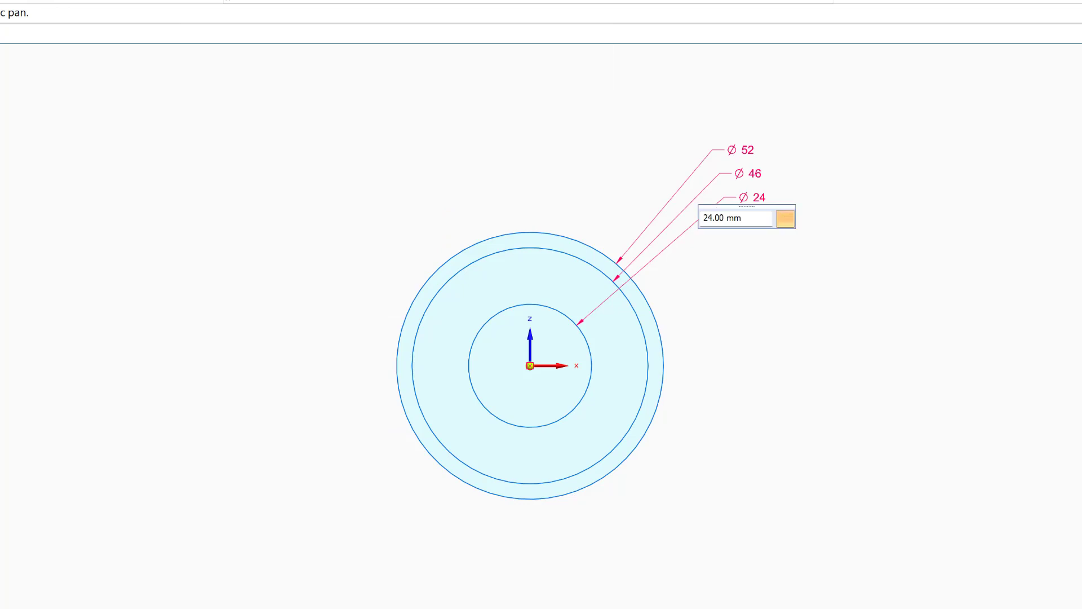
pyautogui.press('Escape')
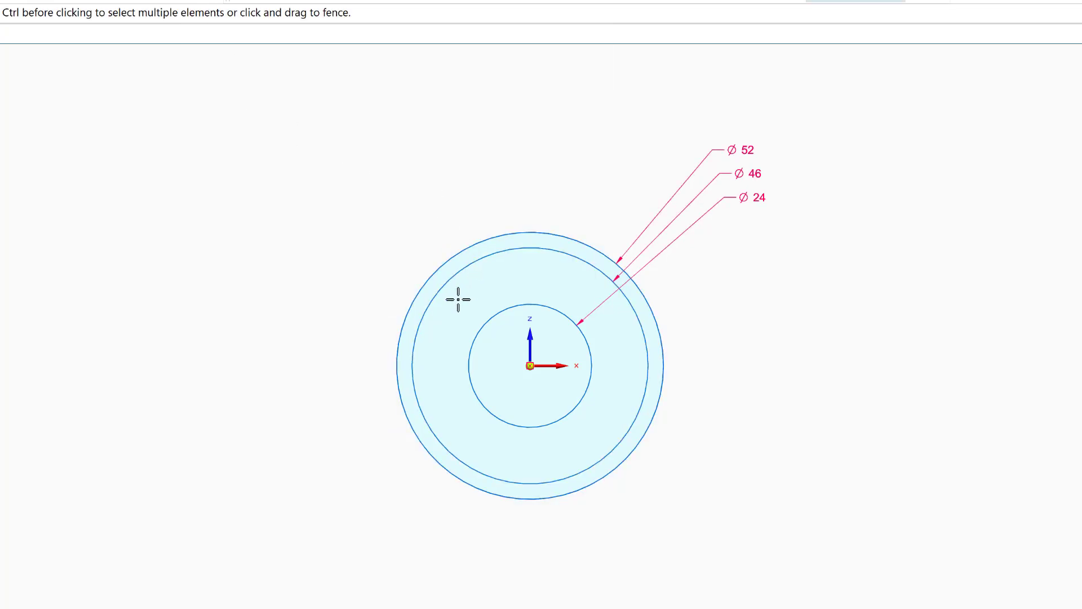
# Add concentric relations between the circles centred on the origin.
pyautogui.click(445, 262)
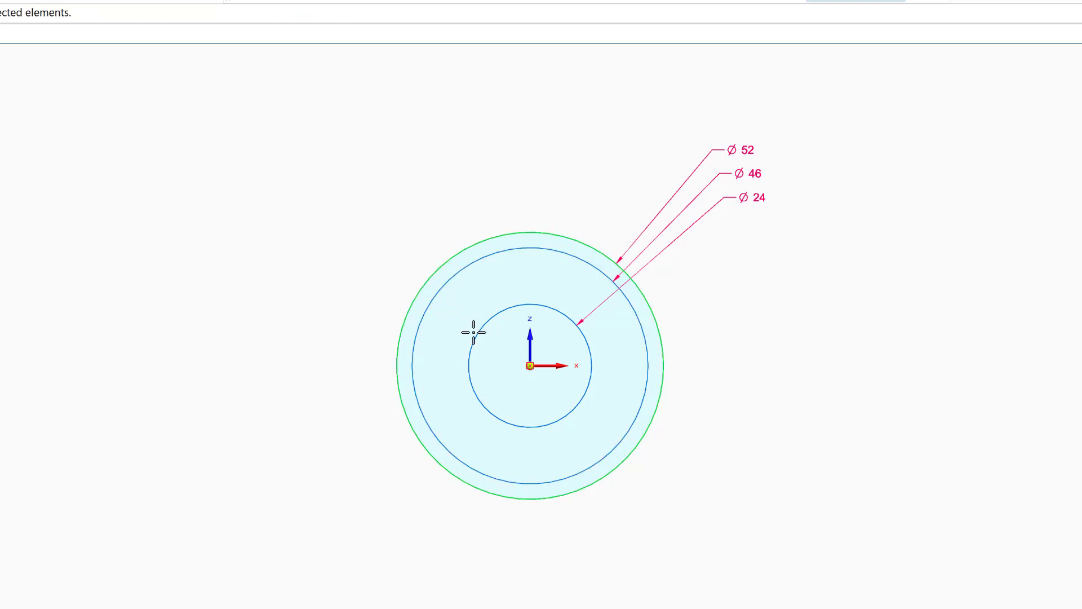
pyautogui.click(440, 292)
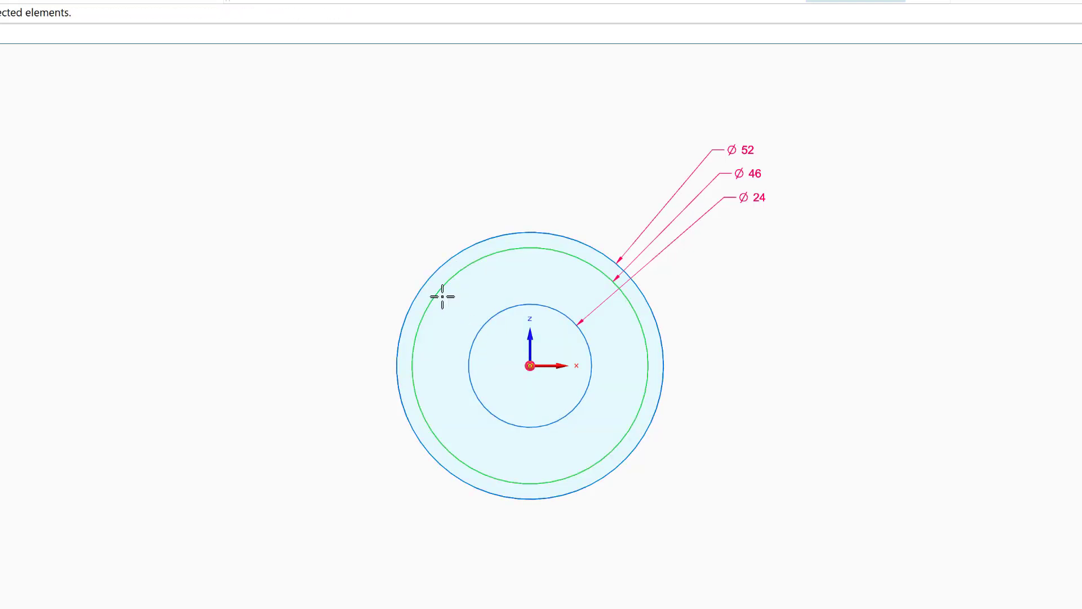
pyautogui.press('Escape')
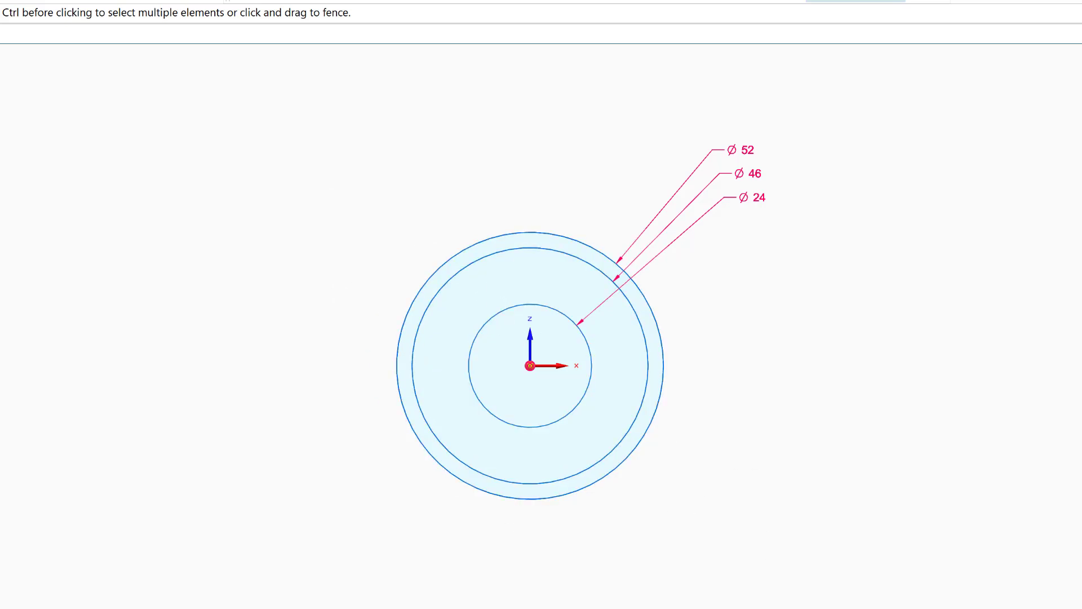
# Following the reference drawing, draw a 52 mm diameter circle directly below the first set, vertically aligned with the origin.
pyautogui.moveTo(607, 361)
pyautogui.mouseDown()
pyautogui.moveTo(665, 205)
pyautogui.moveTo(650, 265)
pyautogui.moveTo(660, 225)
pyautogui.mouseUp()
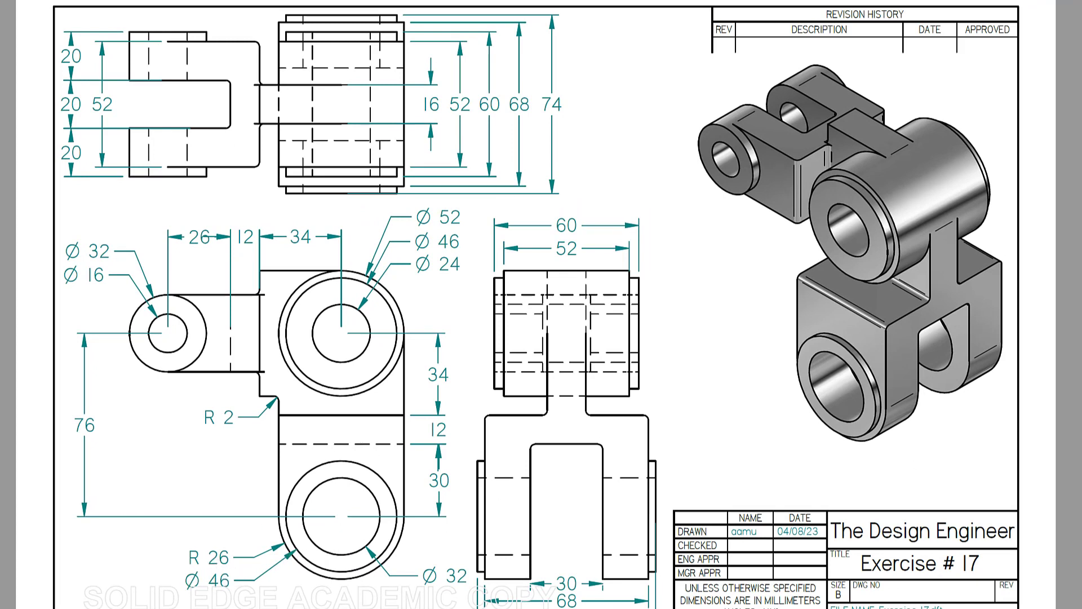
pyautogui.click(769, 607)
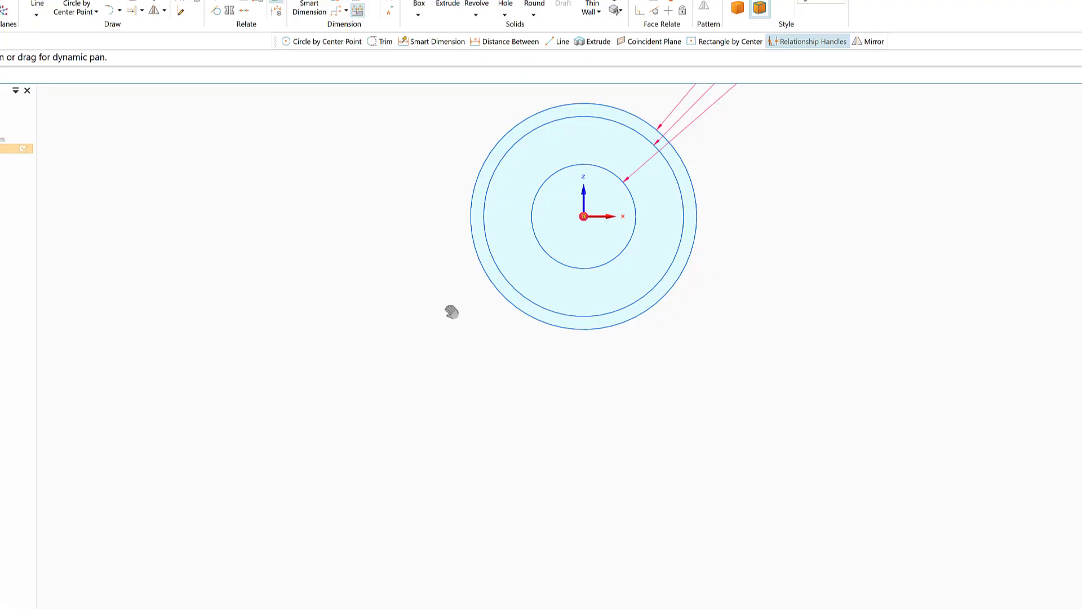
pyautogui.click(77, 5)
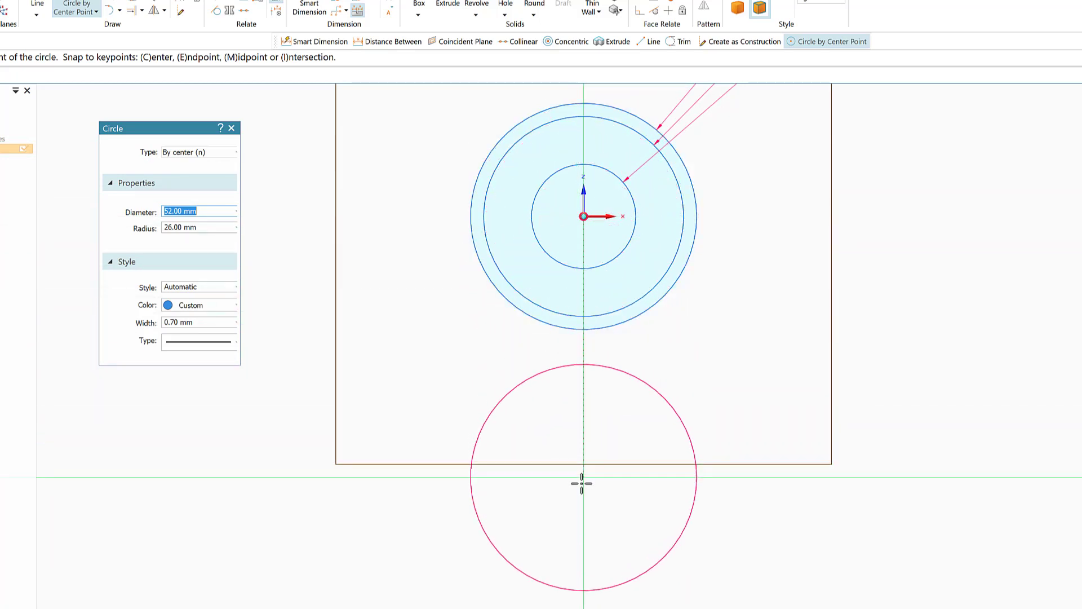
pyautogui.click(582, 530)
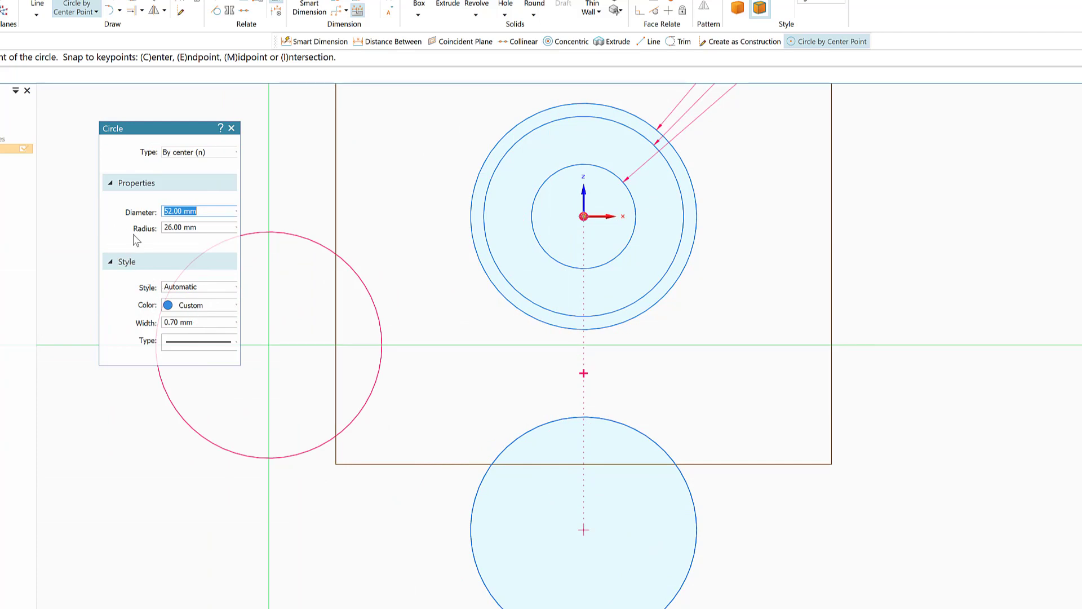
# Add 46 mm and 32 mm diameter circles at the centre of the lower 52 mm circle.
pyautogui.write('46')
pyautogui.press('Return')
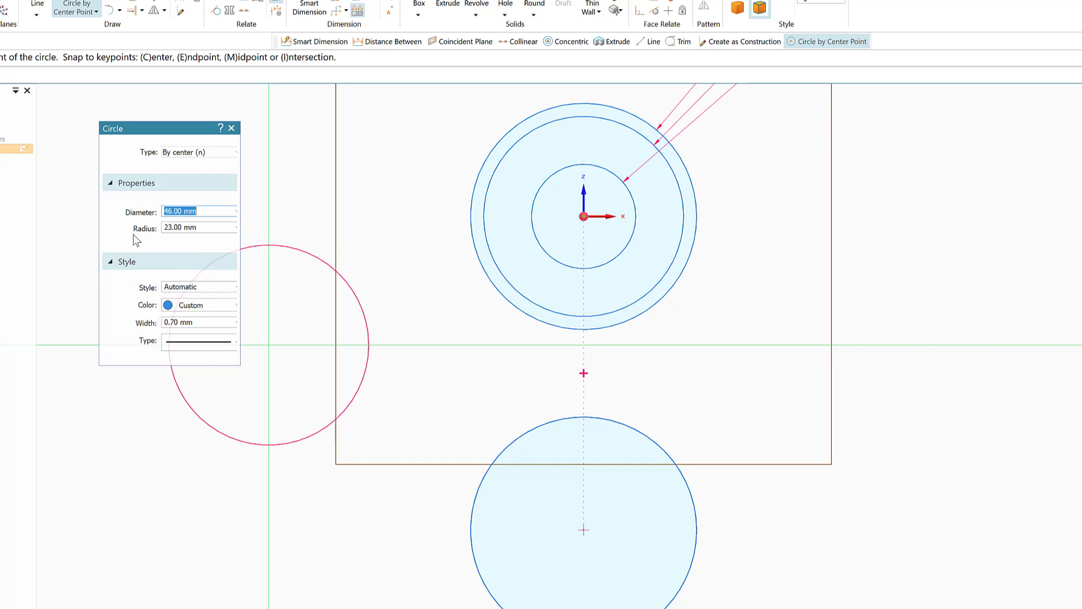
pyautogui.click(584, 531)
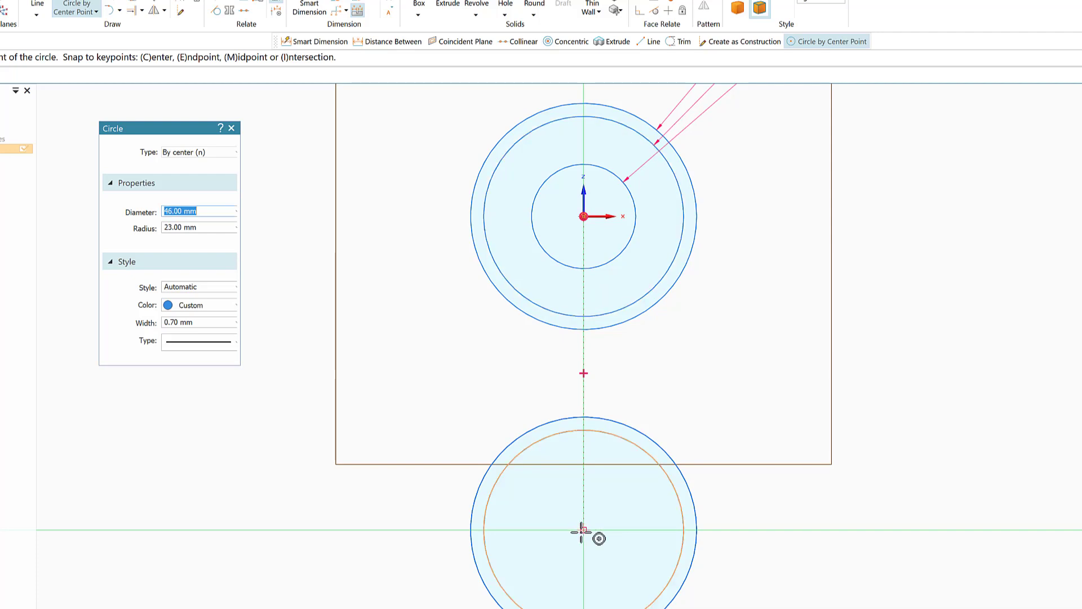
pyautogui.write('32')
pyautogui.press('Return')
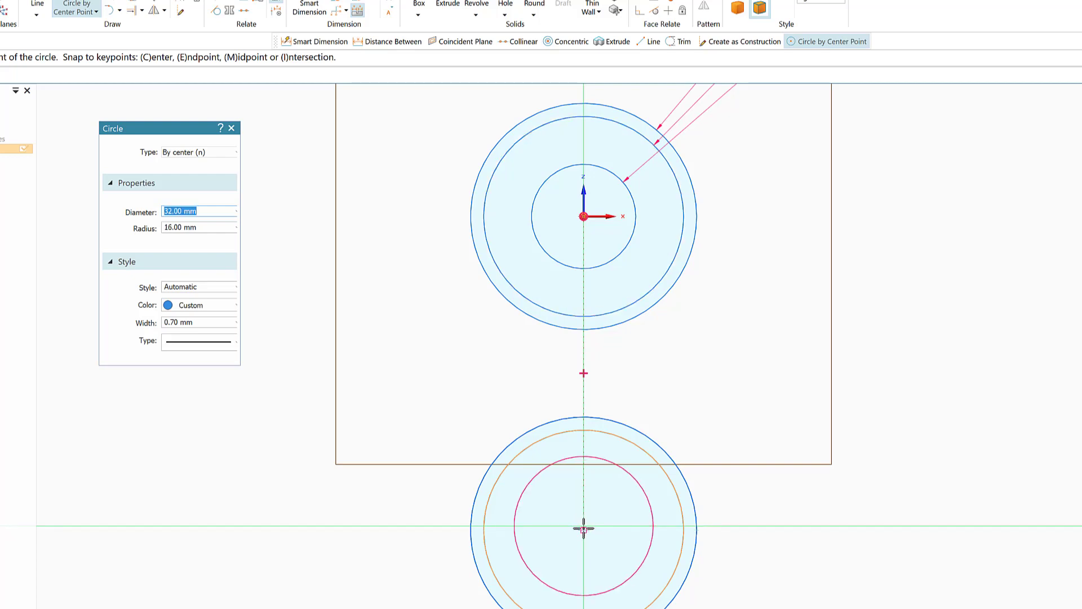
pyautogui.click(584, 530)
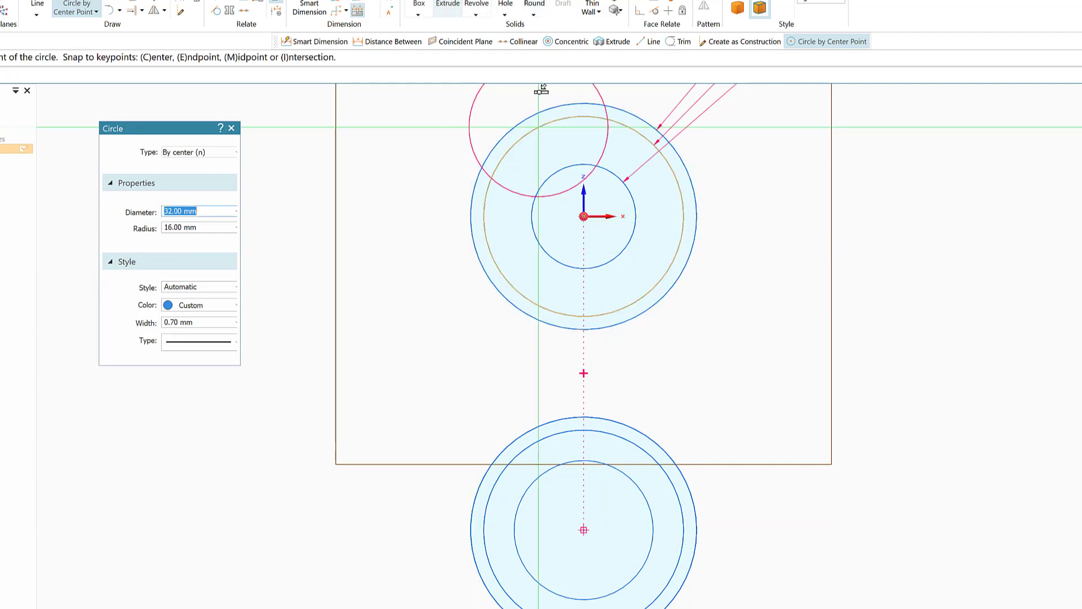
# Dimension the diameters of the three lower circles, placing the labels in a stack above and to the right of them.
pyautogui.click(316, 4)
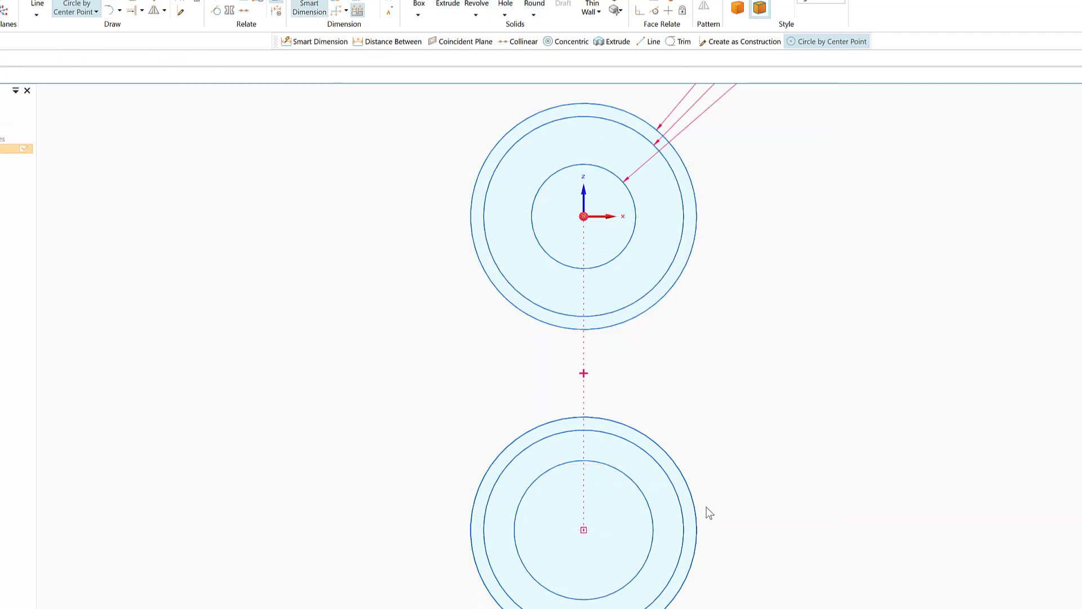
pyautogui.click(686, 467)
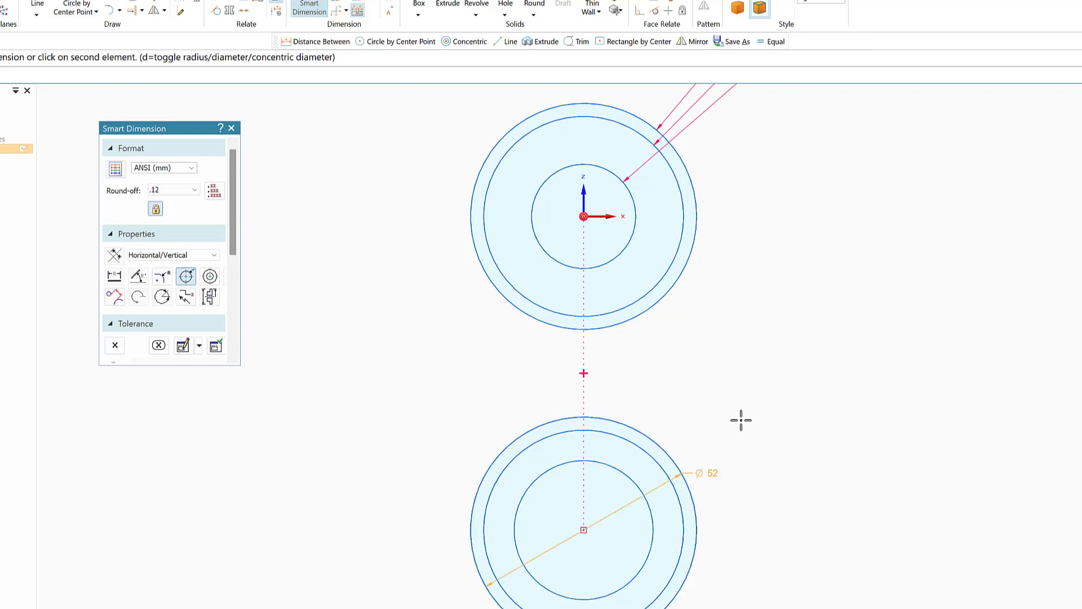
pyautogui.click(778, 392)
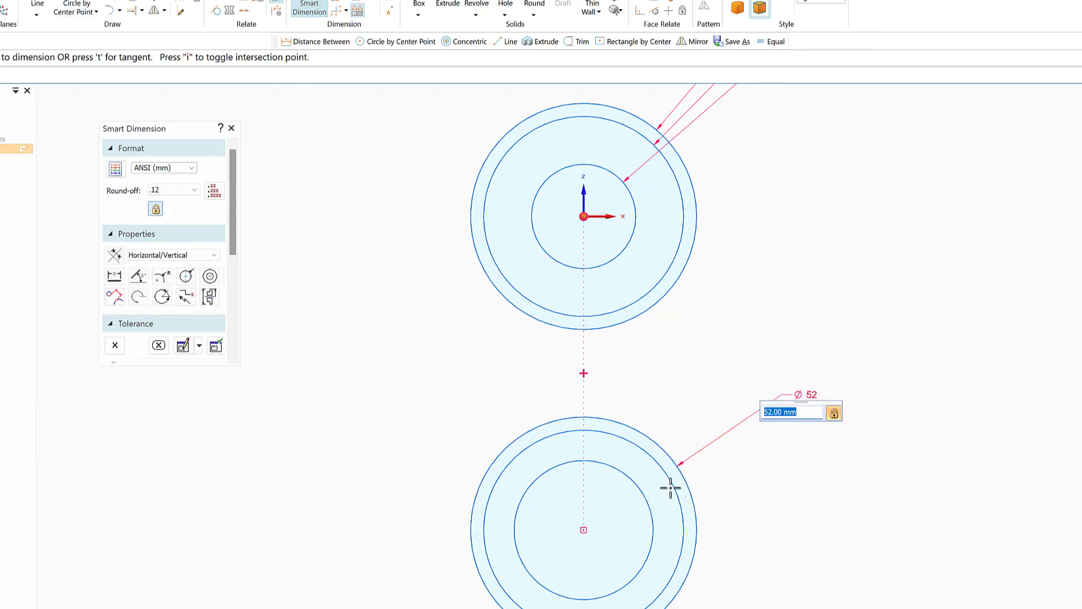
pyautogui.click(673, 489)
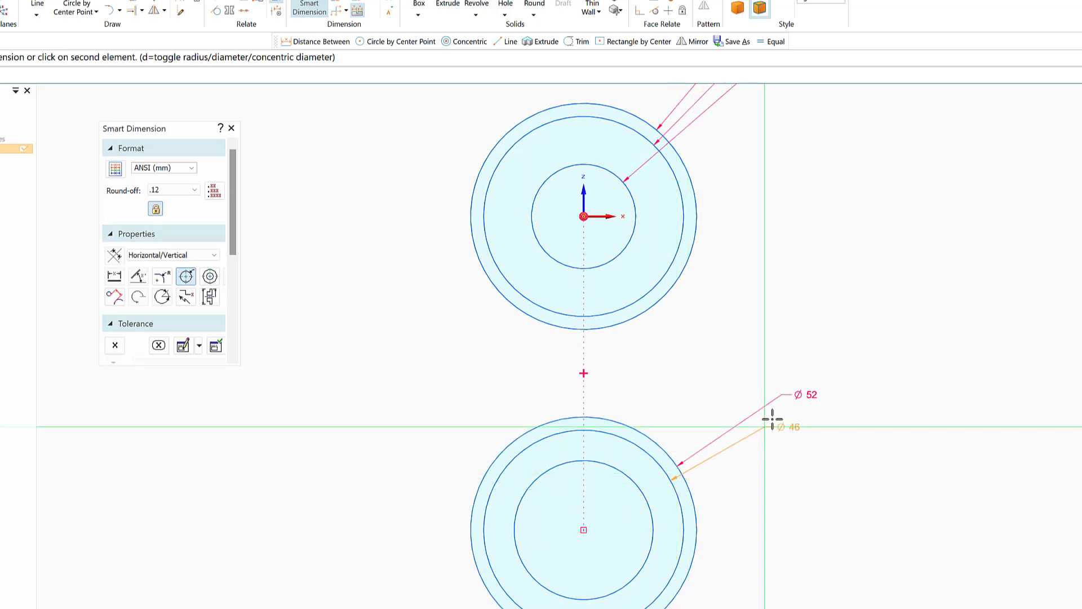
pyautogui.click(780, 411)
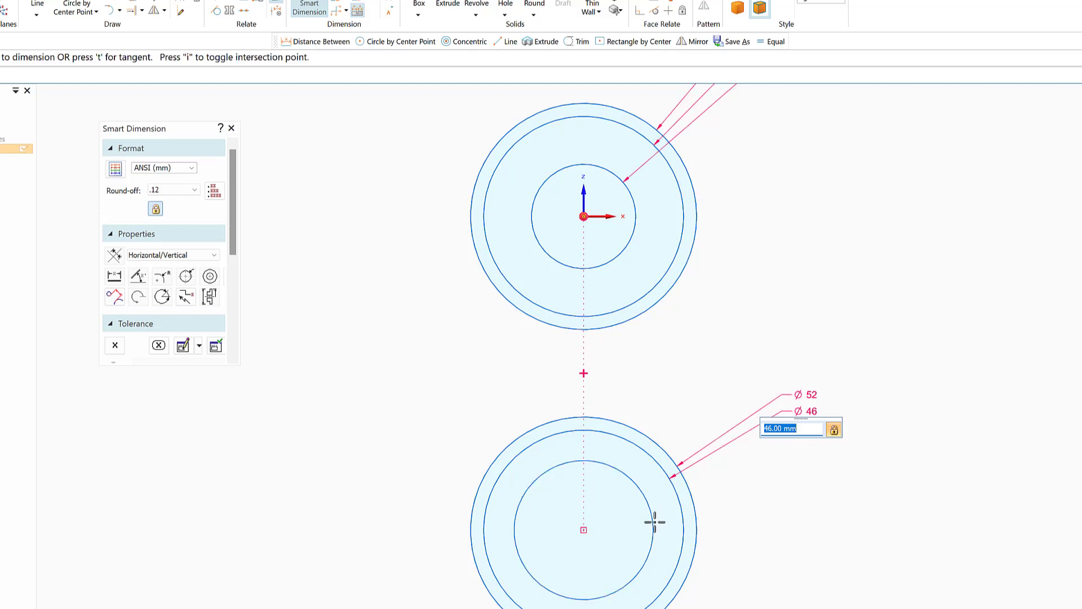
pyautogui.click(657, 519)
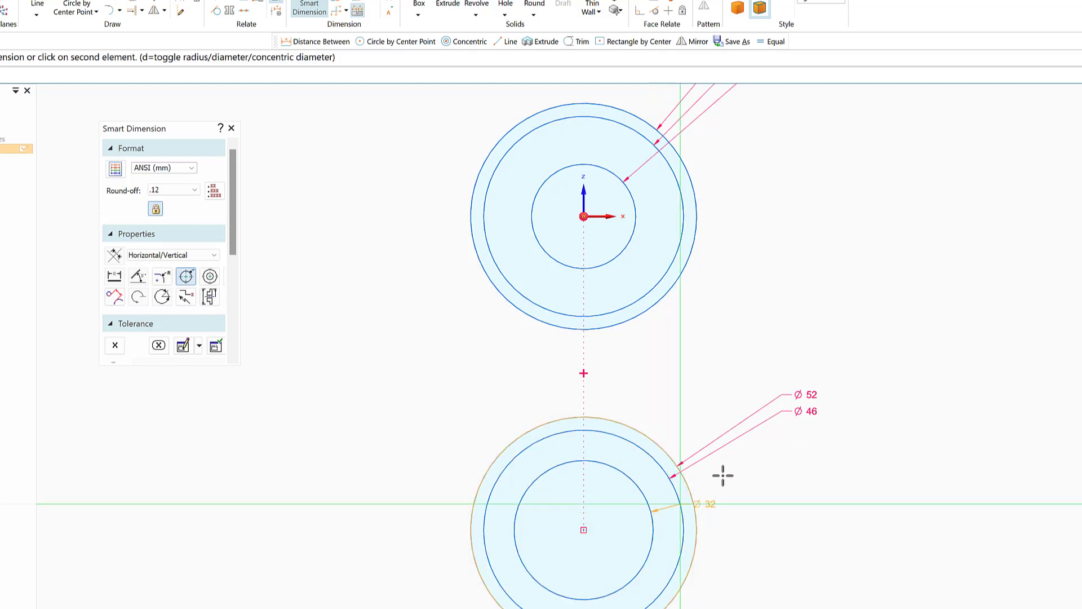
pyautogui.click(783, 427)
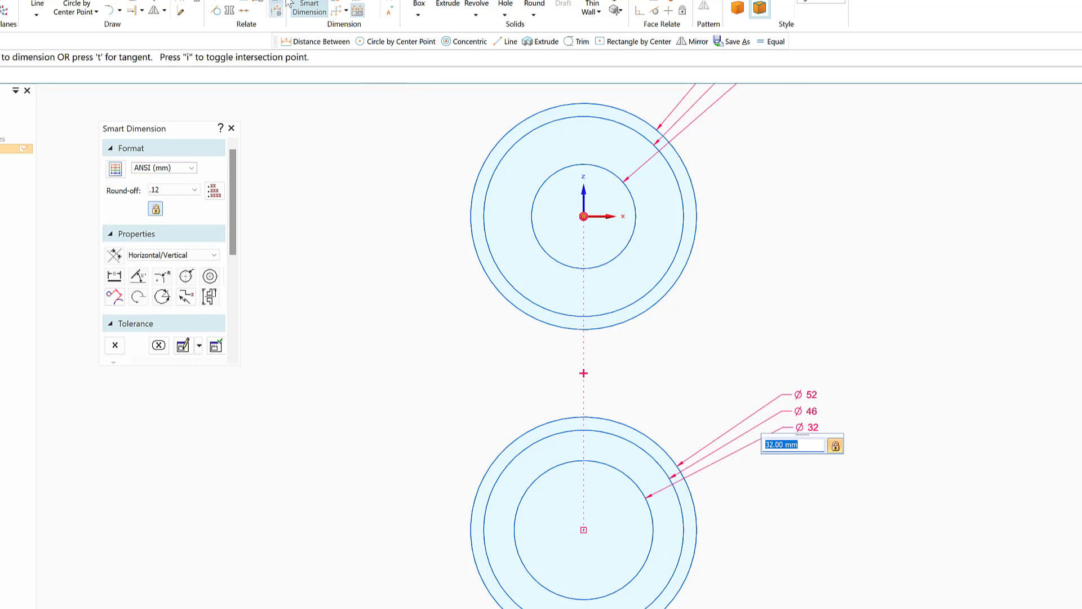
# Dimension the vertical distance between the centres of the origin circles and the lower circles, and set it to 76 mm.
pyautogui.click(322, 41)
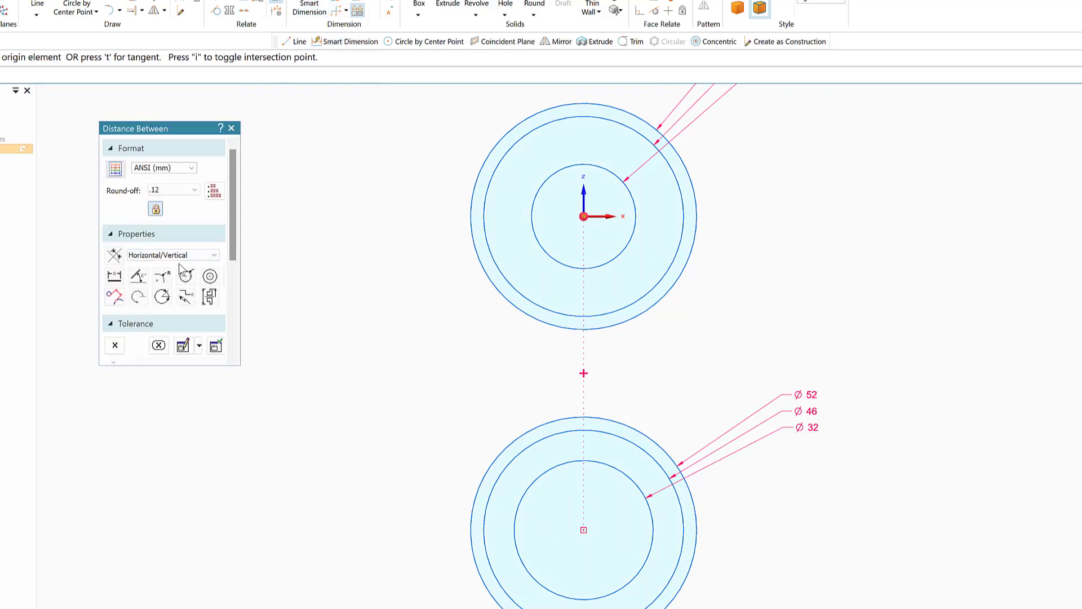
pyautogui.click(147, 210)
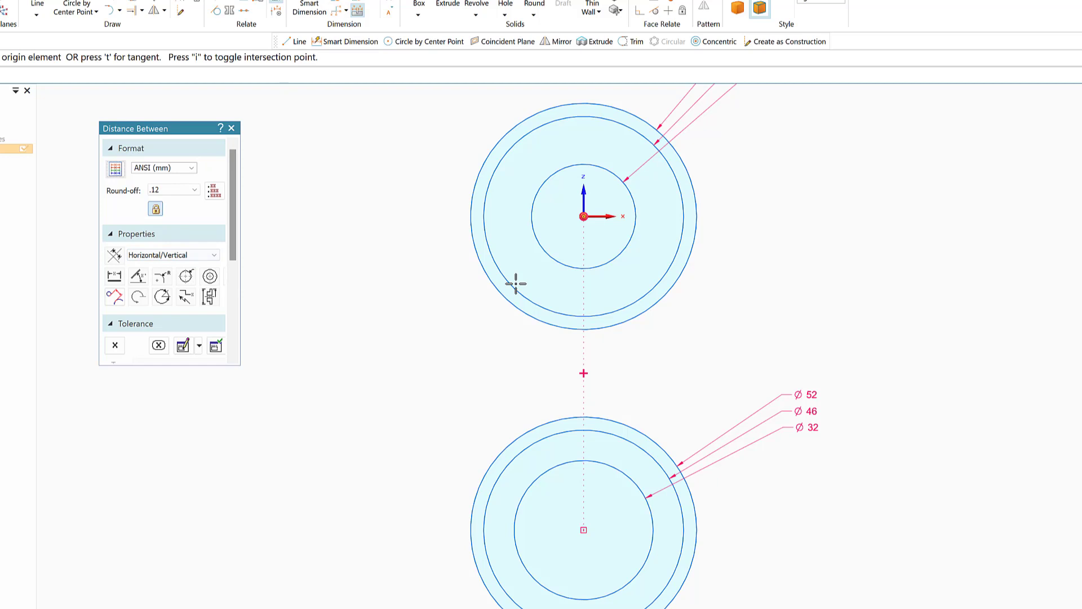
pyautogui.click(635, 212)
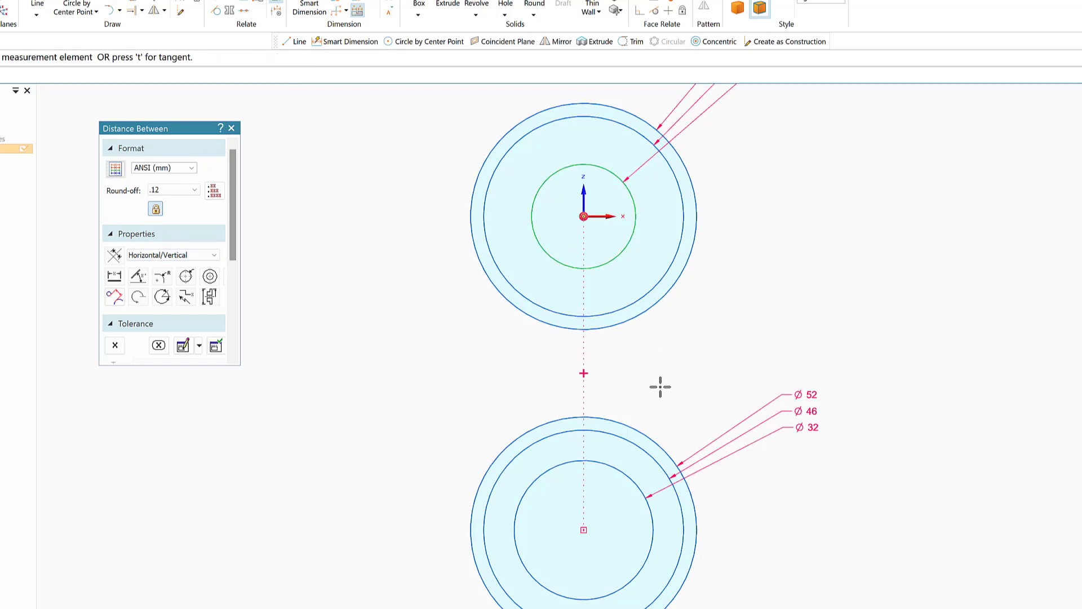
pyautogui.click(652, 529)
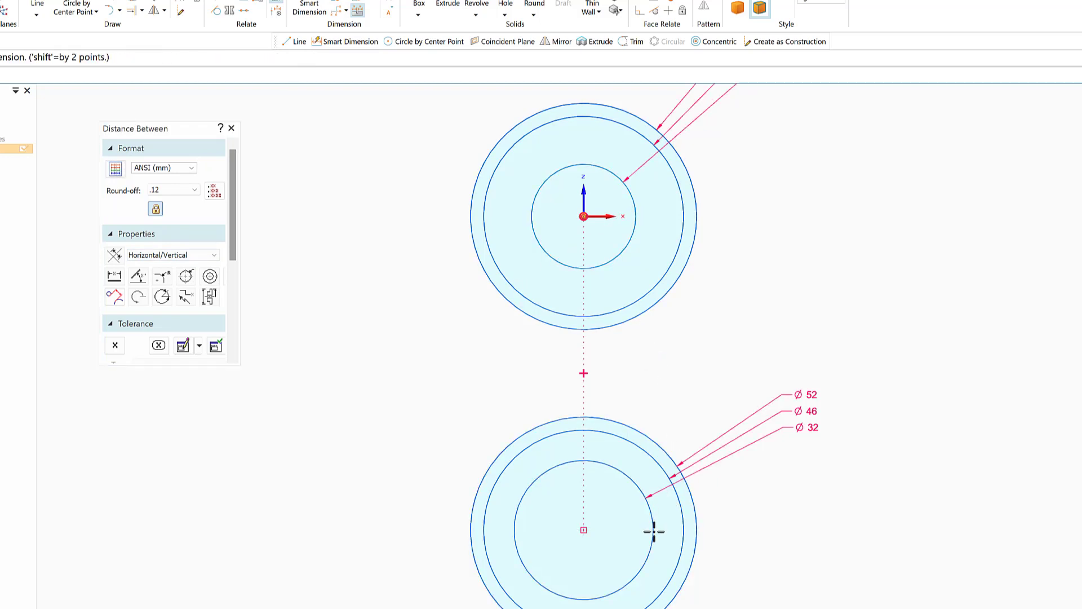
pyautogui.click(871, 404)
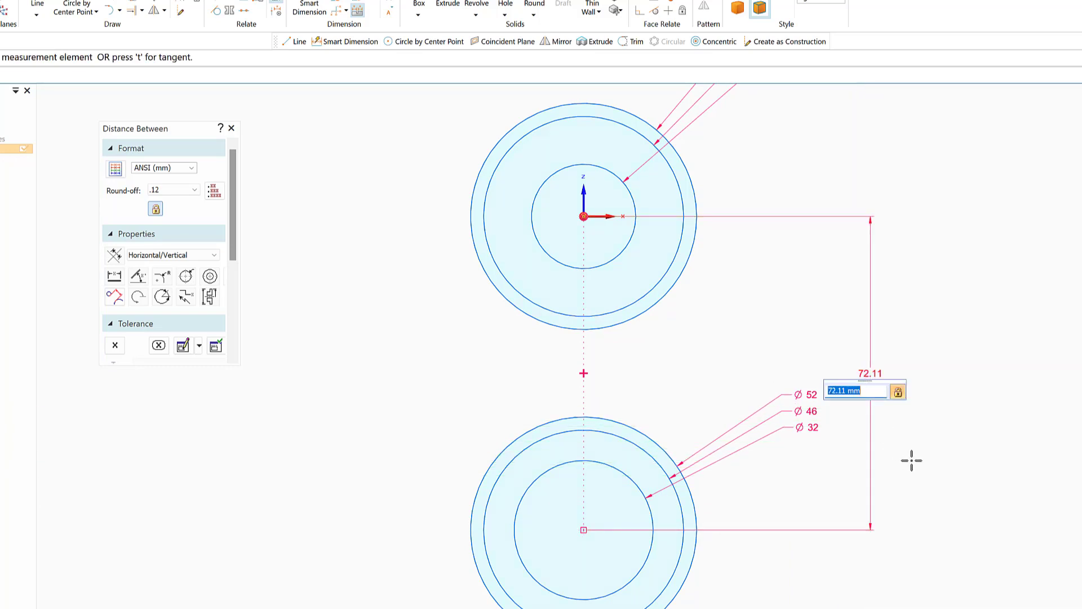
pyautogui.write('76')
pyautogui.press('Return')
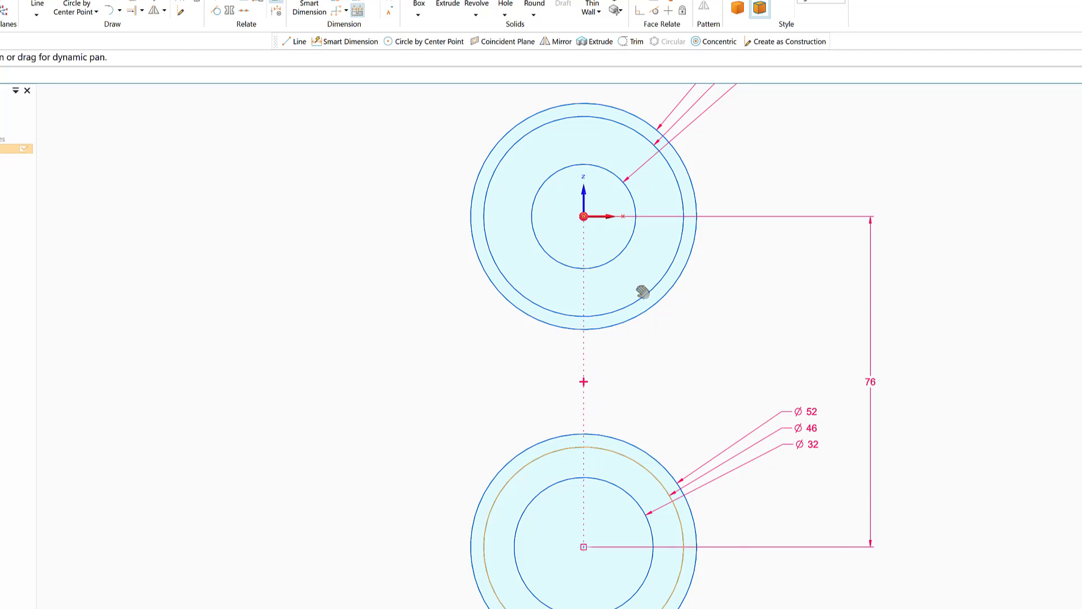
# Following the reference drawing, draw a 32 mm diameter circle to the left of the origin circles, horizontally aligned with the origin.
pyautogui.moveTo(649, 290); pyautogui.dragTo(799, 270)
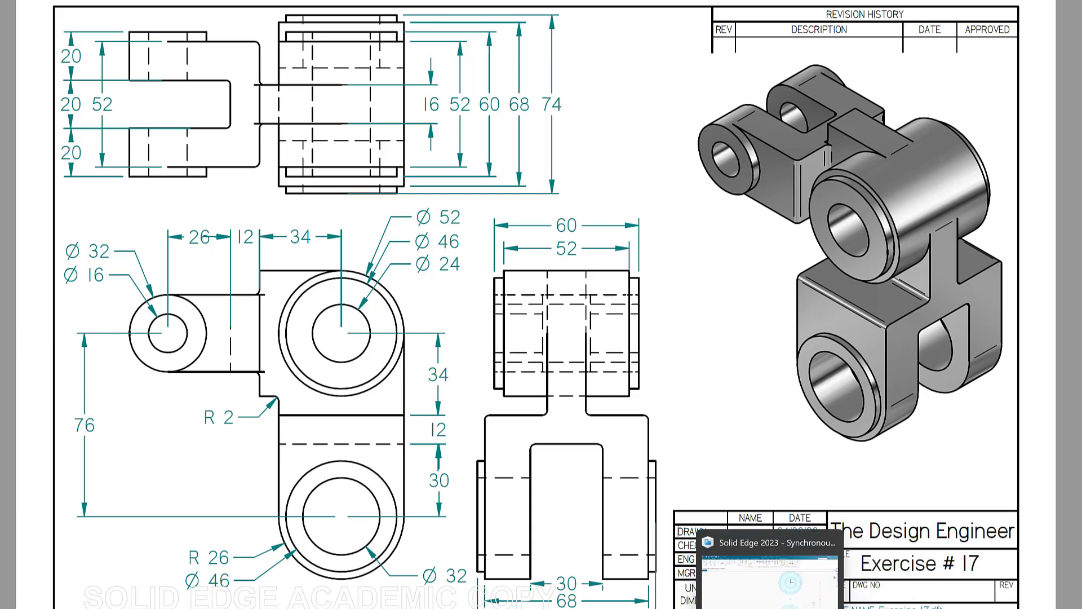
pyautogui.click(699, 601)
pyautogui.click(131, 9)
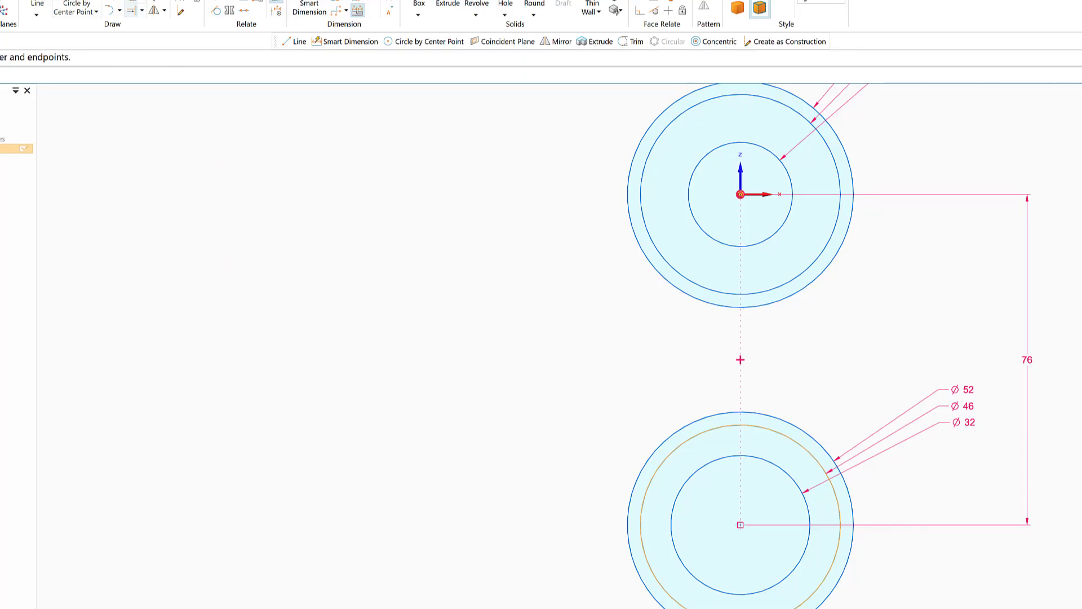
pyautogui.press('Escape')
pyautogui.click(78, 4)
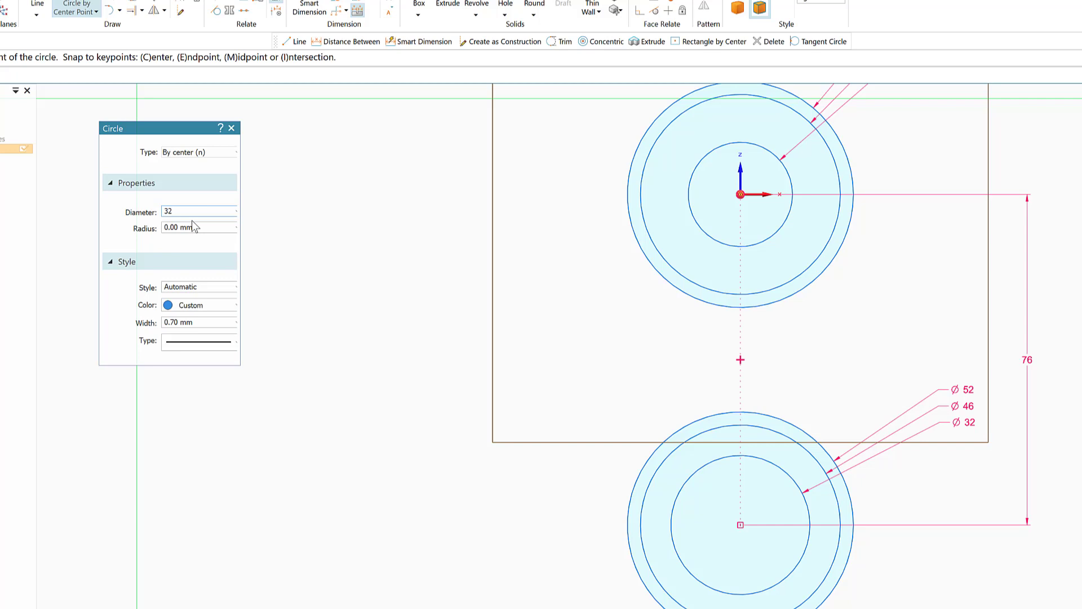
pyautogui.press('Return')
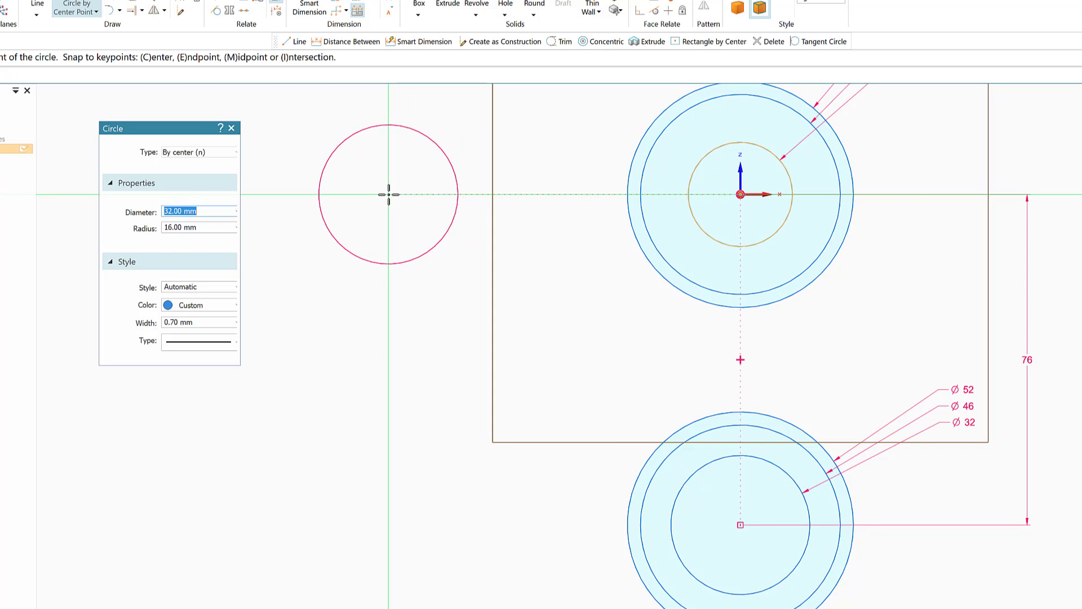
pyautogui.click(388, 195)
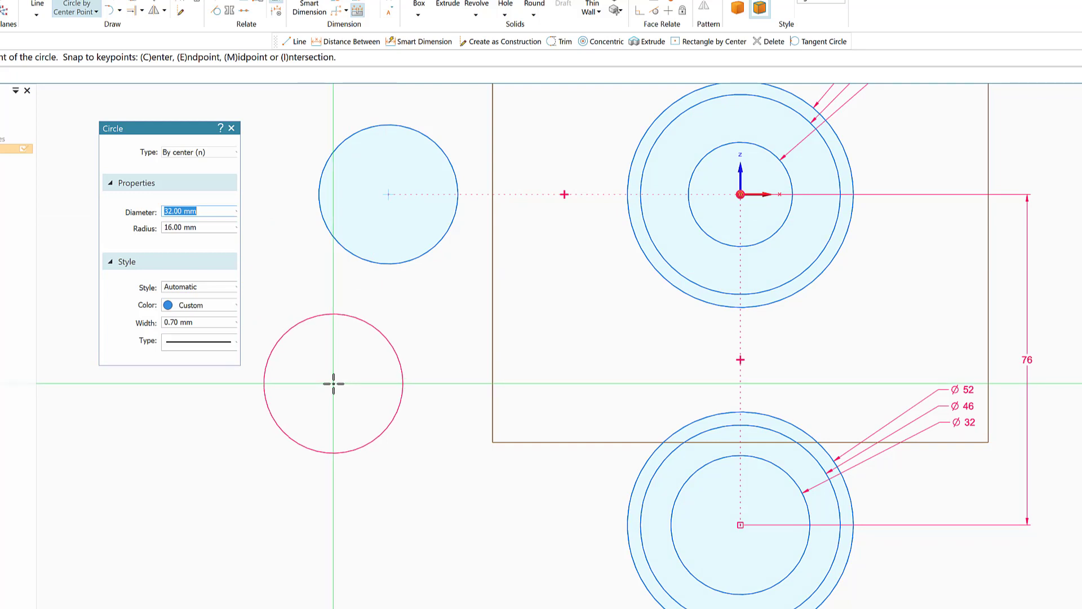
# Add a 16 mm diameter circle at the centre of the left 32 mm circle.
pyautogui.write('16')
pyautogui.press('Return')
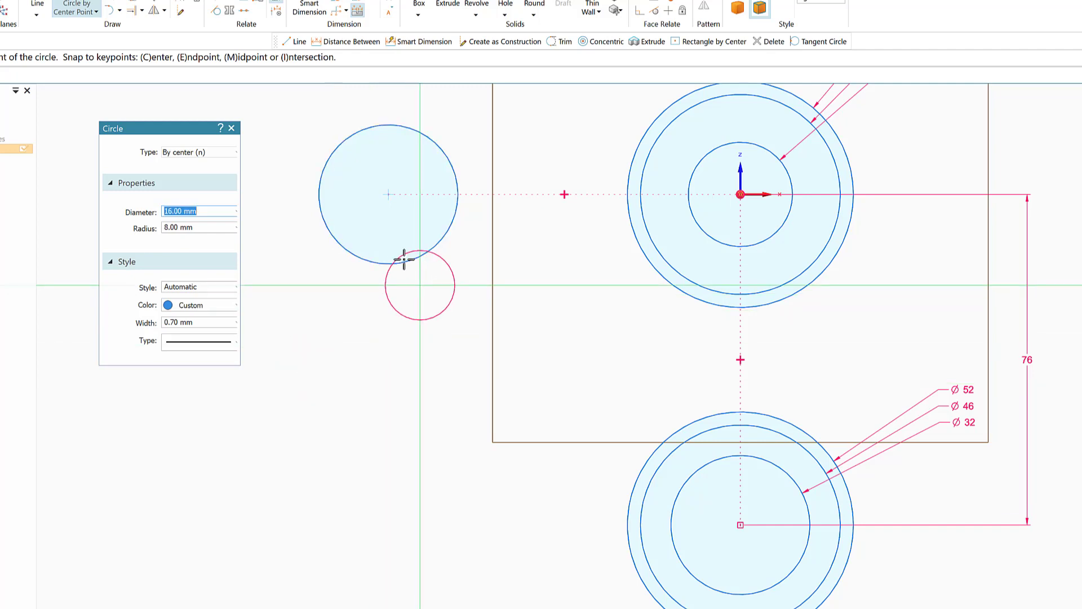
pyautogui.click(388, 194)
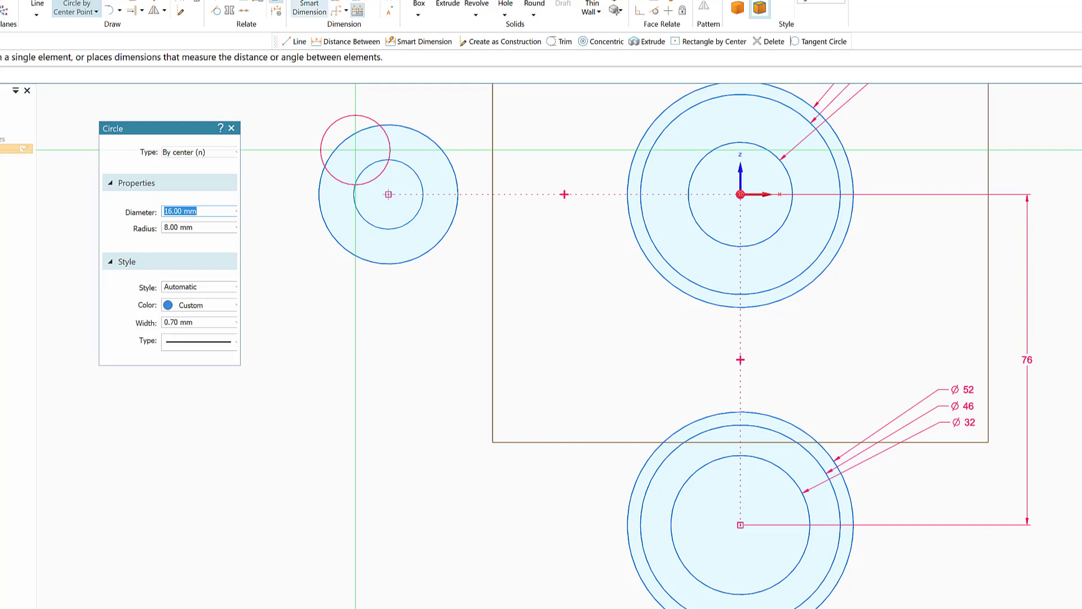
# Dimension the diameters of both left circles, placing the outer label above left and the inner label below left of them.
pyautogui.click(337, 8)
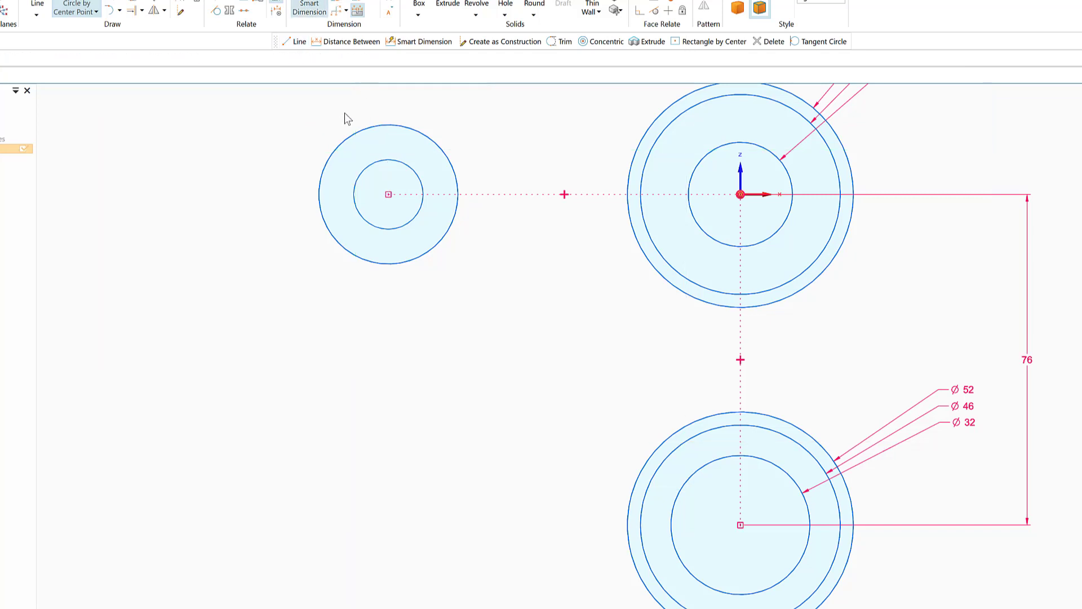
pyautogui.click(335, 147)
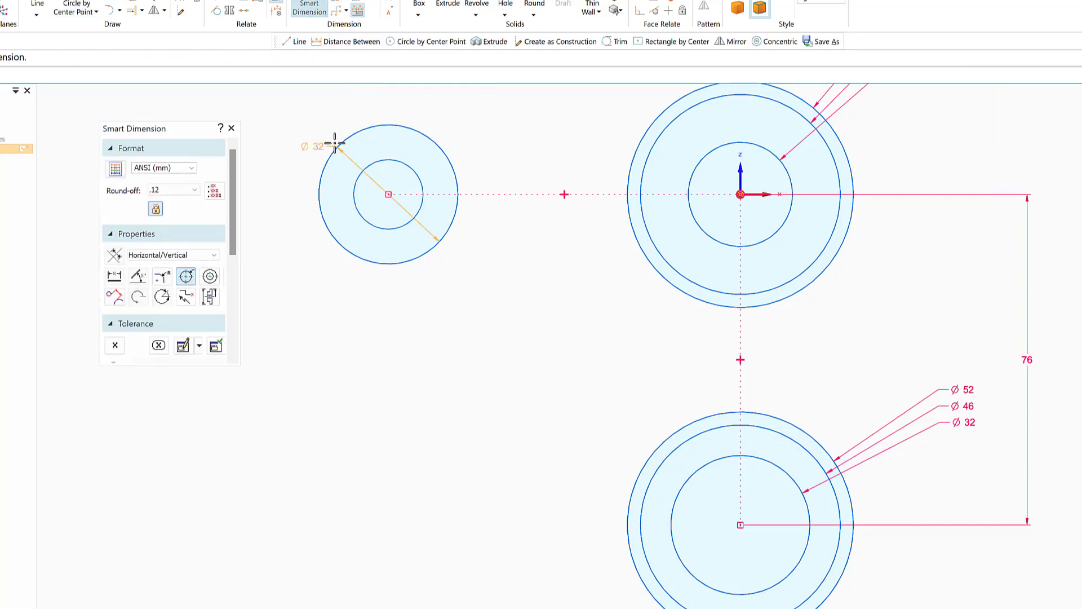
pyautogui.click(309, 98)
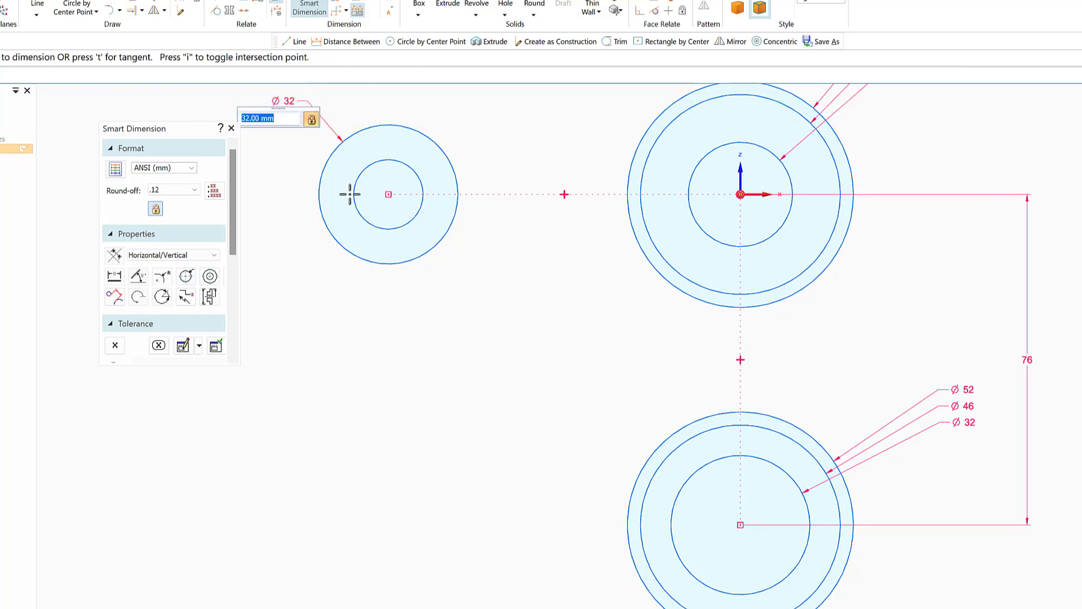
pyautogui.click(373, 224)
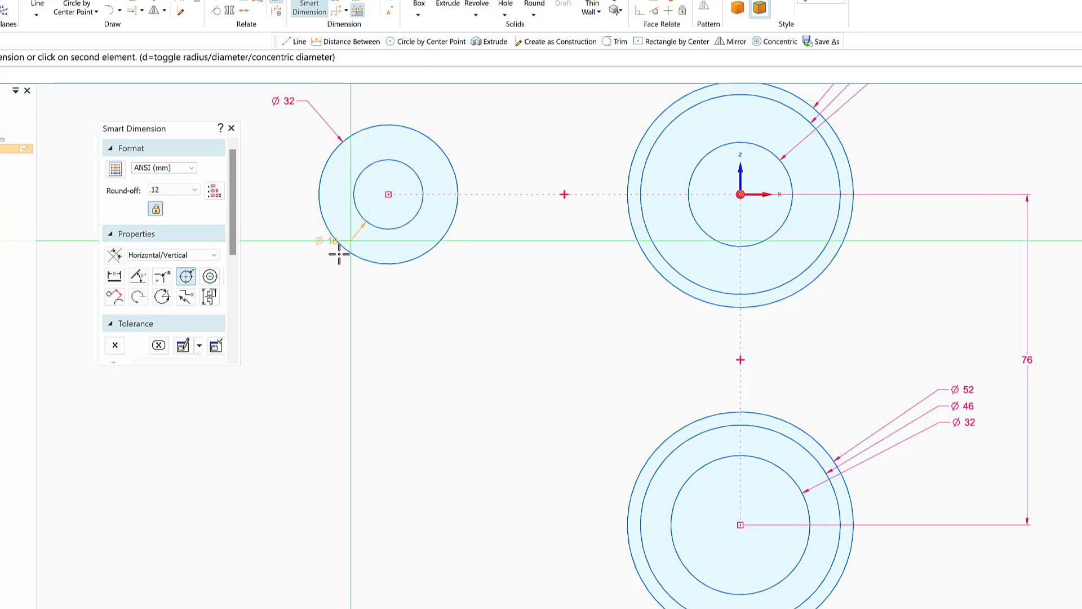
pyautogui.click(304, 276)
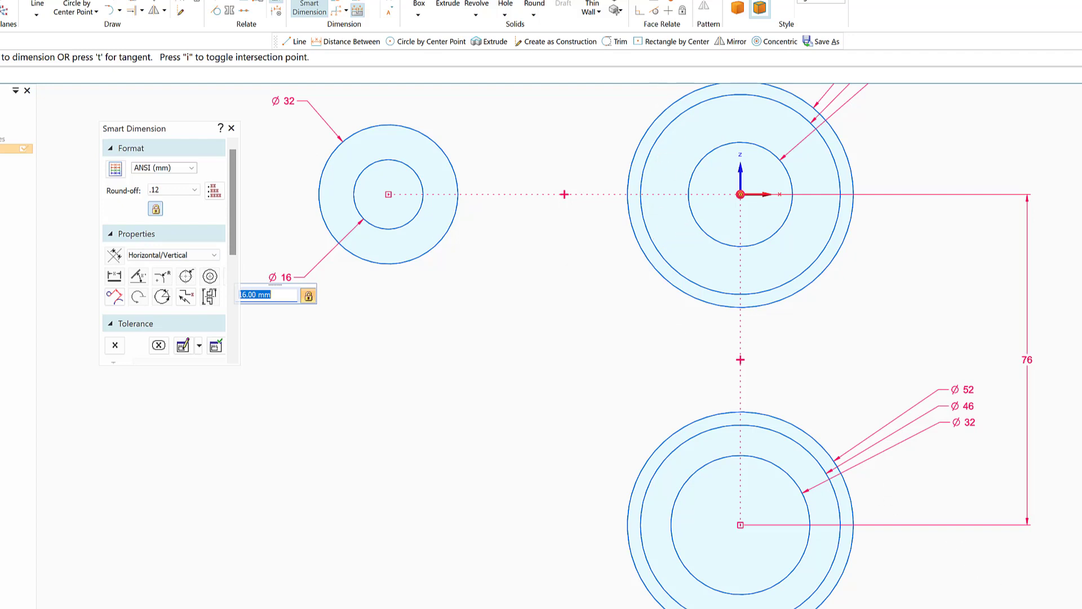
# Dimension the horizontal distance between the centres of the left circles and the origin circles, and set it to 72 mm.
pyautogui.keyDown('shift'); pyautogui.moveTo(696, 224); pyautogui.dragTo(684, 285, button='middle'); pyautogui.keyUp('shift')
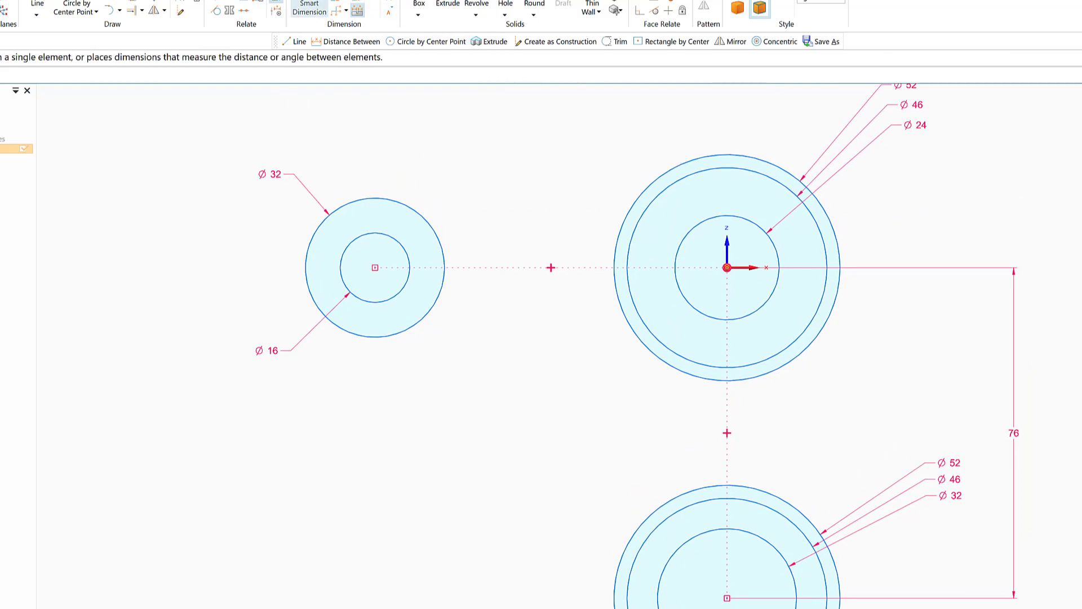
pyautogui.rightClick(730, 217)
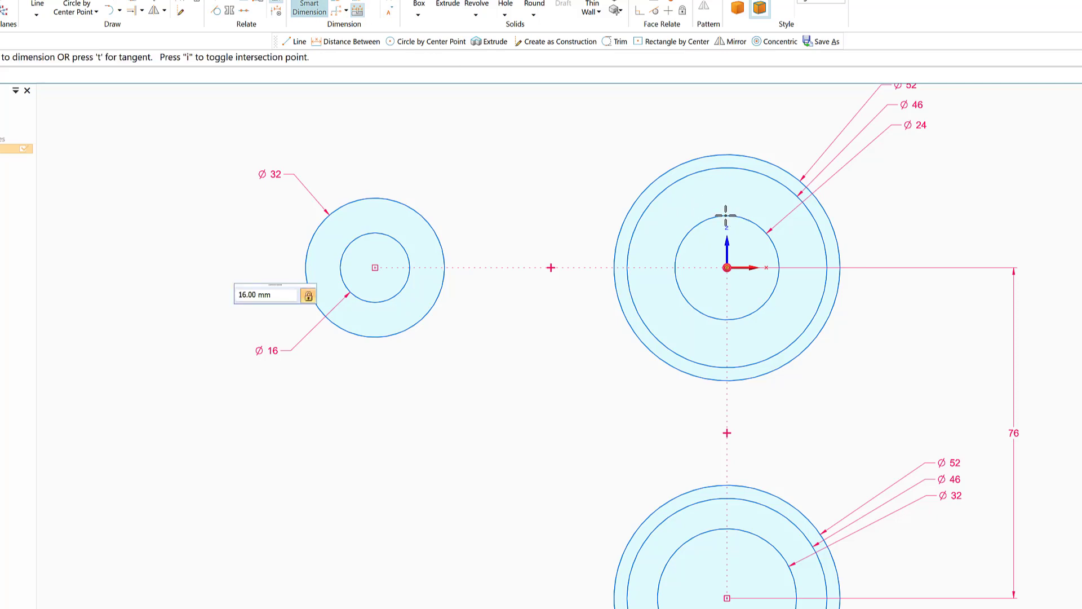
pyautogui.click(726, 215)
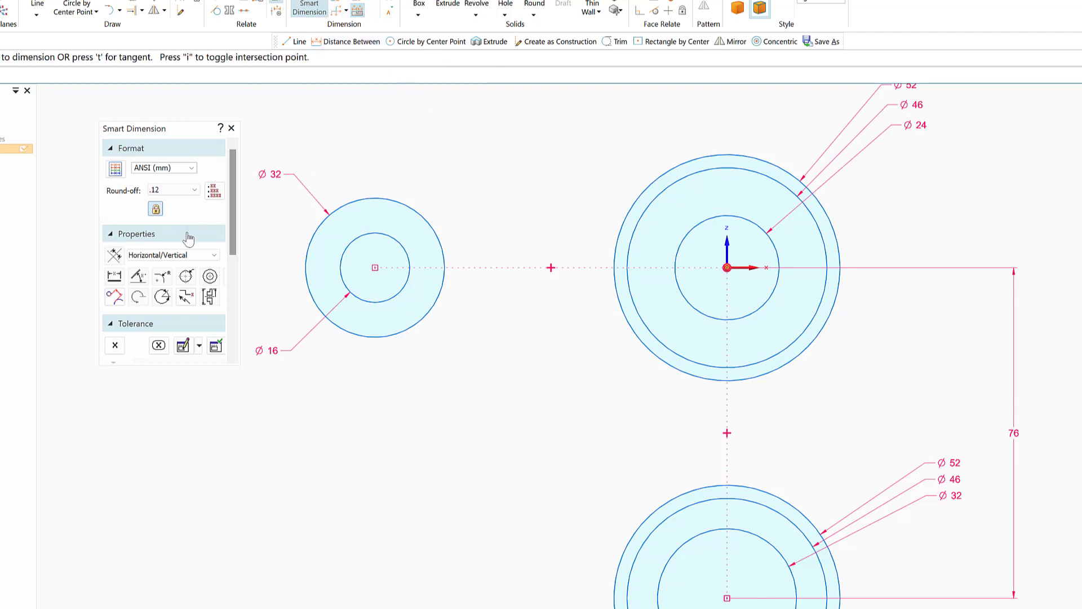
pyautogui.click(727, 215)
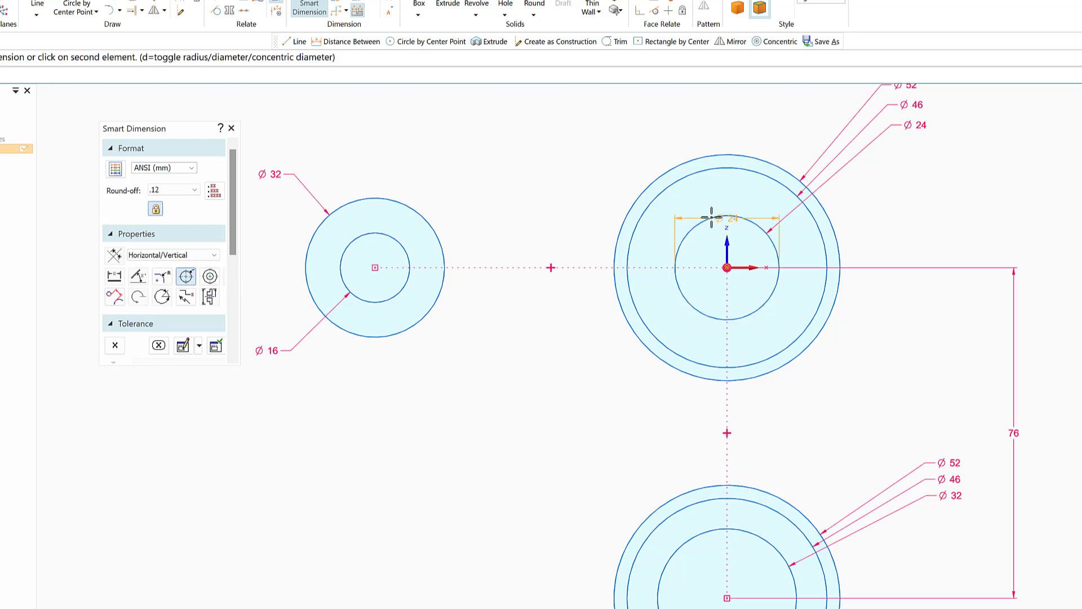
pyautogui.click(378, 233)
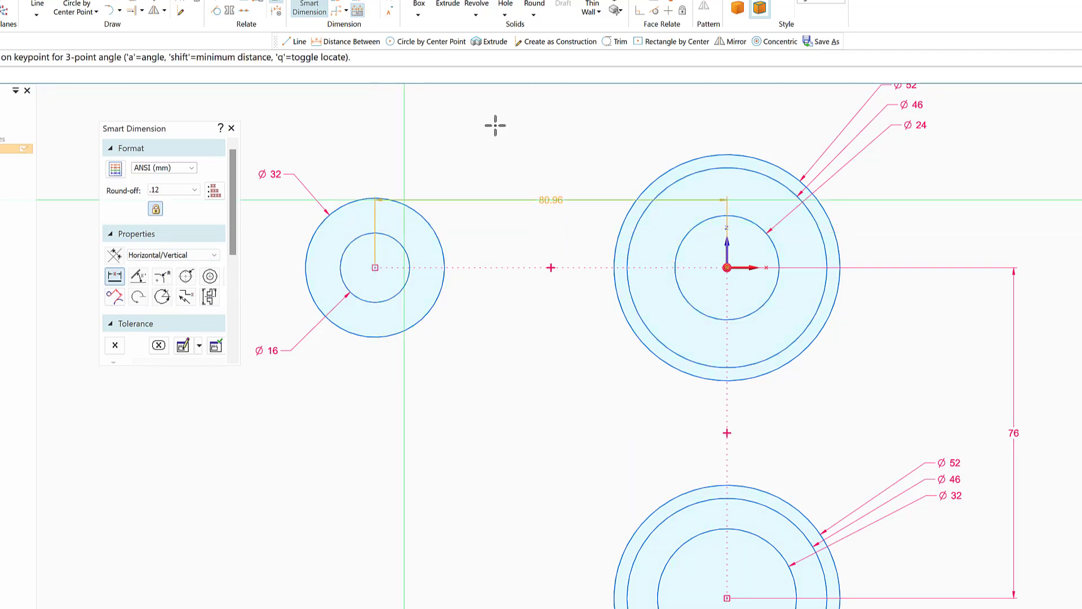
pyautogui.click(545, 102)
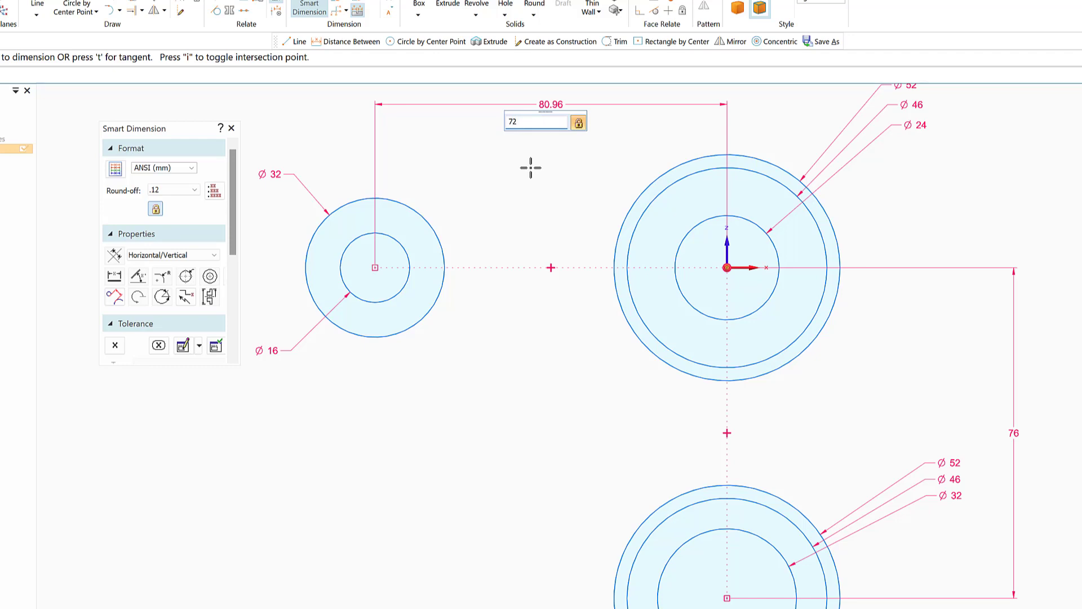
pyautogui.write('72')
pyautogui.press('Return')
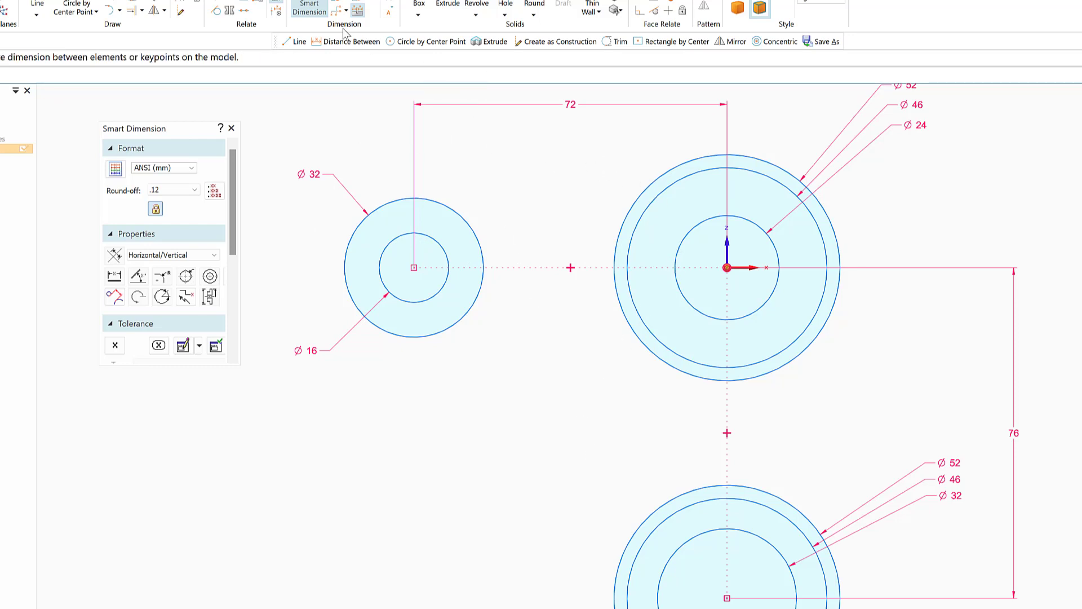
pyautogui.press('Escape')
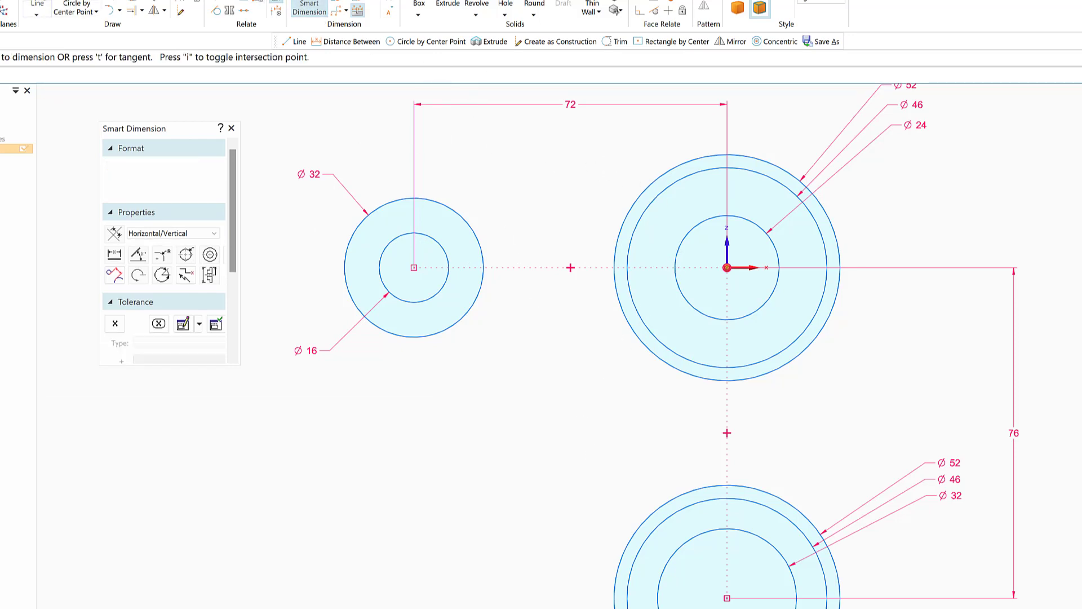
# Draw a vertical 76 mm line joining the left quadrant points of the lower and origin 52 mm circles.
pyautogui.press('l')
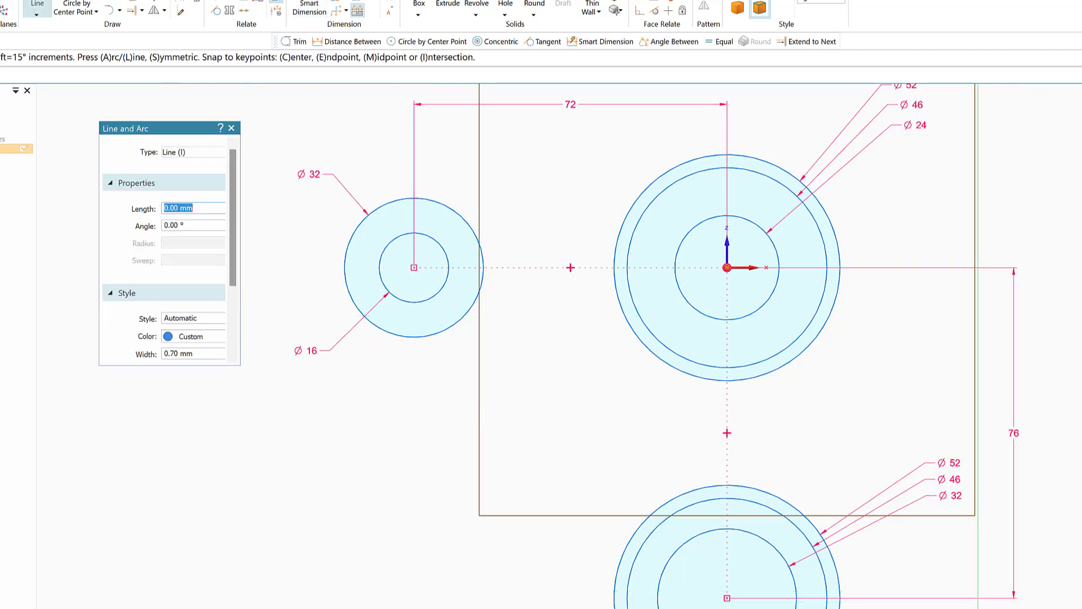
pyautogui.moveTo(799, 418)
pyautogui.keyDown('shift'); pyautogui.mouseDown(button='middle')
pyautogui.moveTo(803, 334)
pyautogui.moveTo(797, 348)
pyautogui.mouseUp(button='middle'); pyautogui.keyUp('shift')
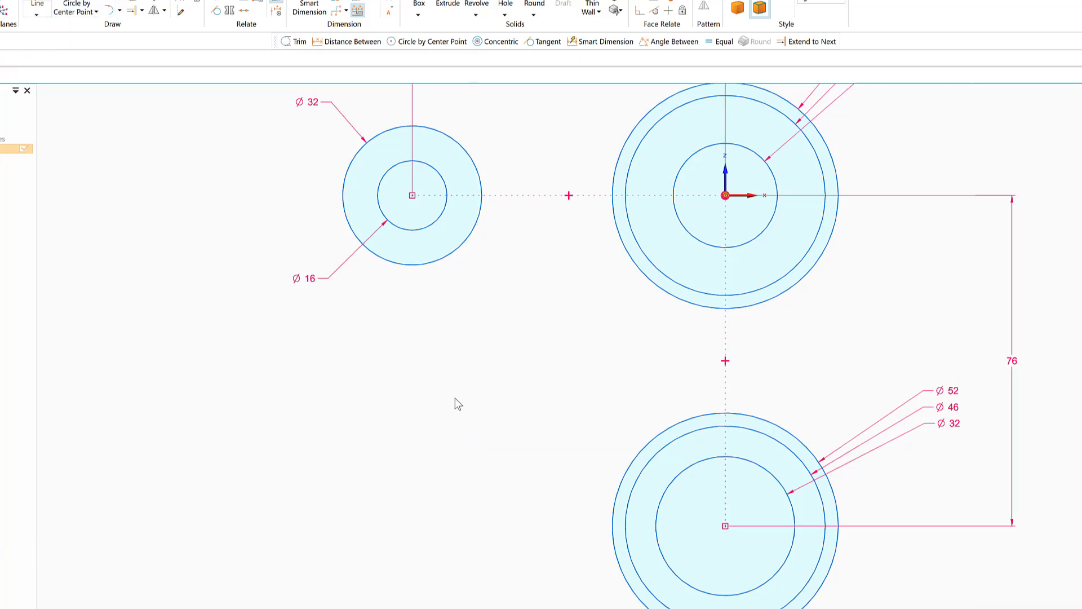
pyautogui.press('l')
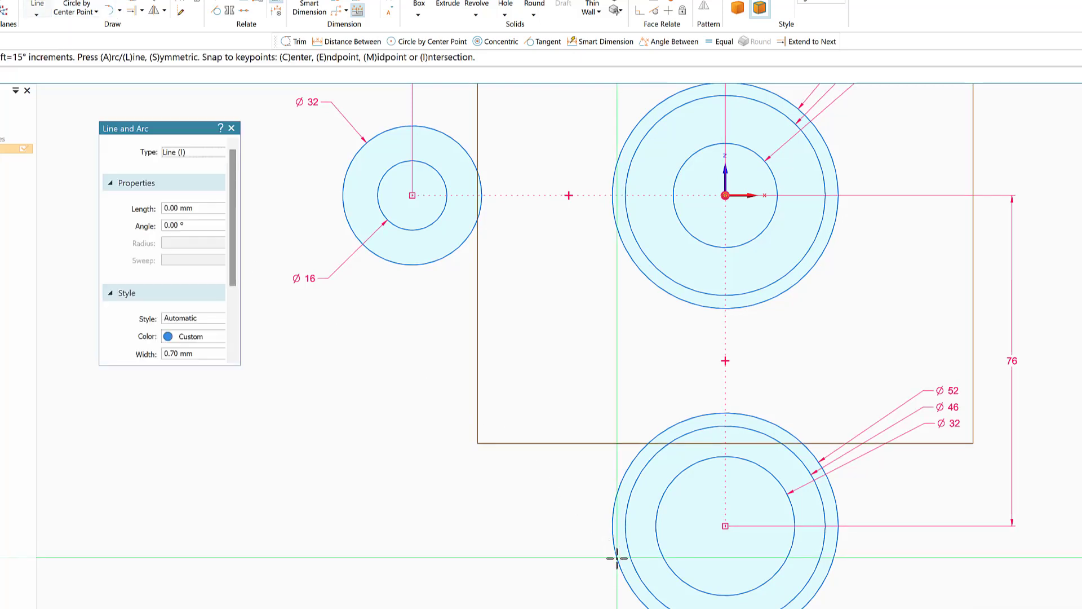
pyautogui.click(615, 555)
pyautogui.click(615, 555)
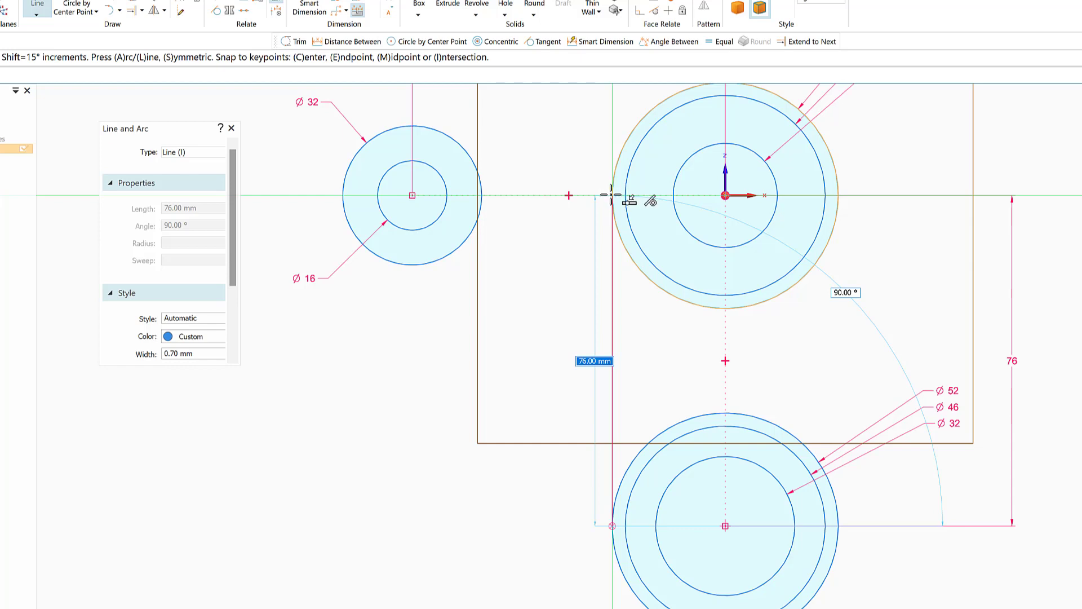
pyautogui.click(612, 195)
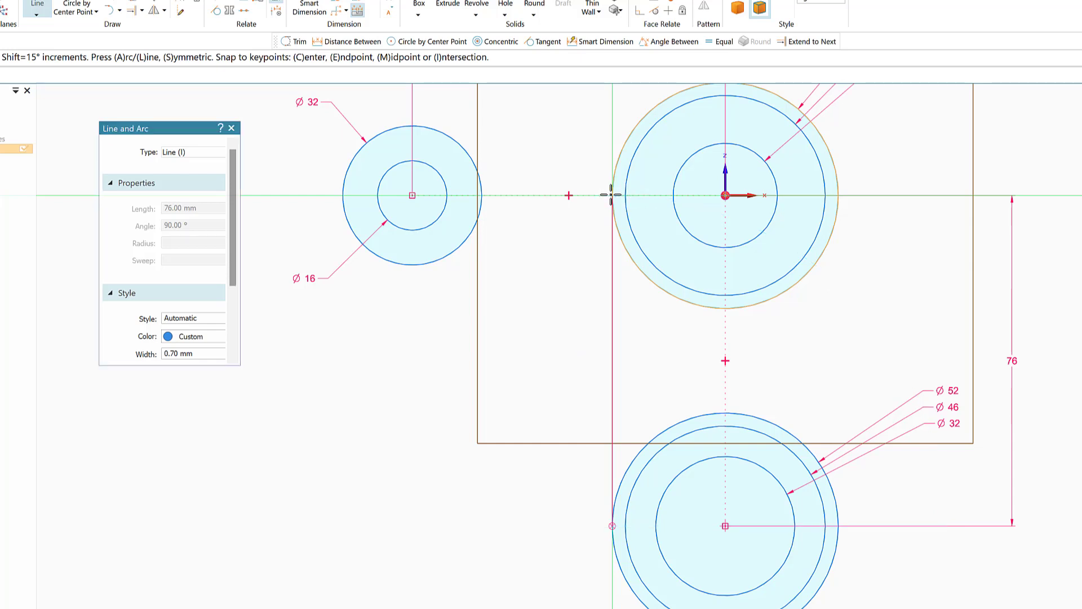
pyautogui.rightClick(520, 257)
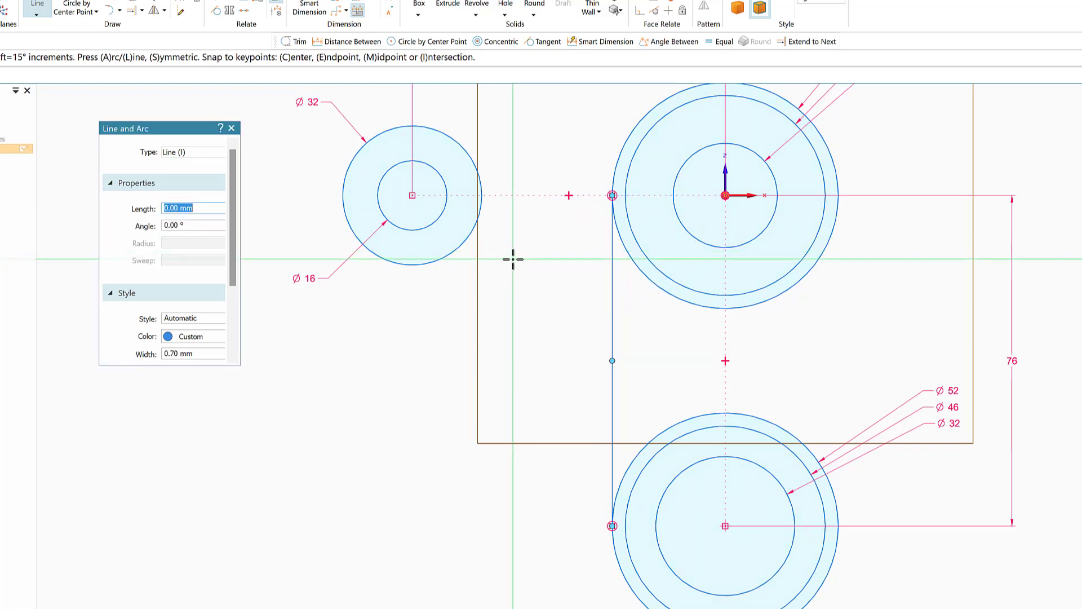
pyautogui.press('Escape')
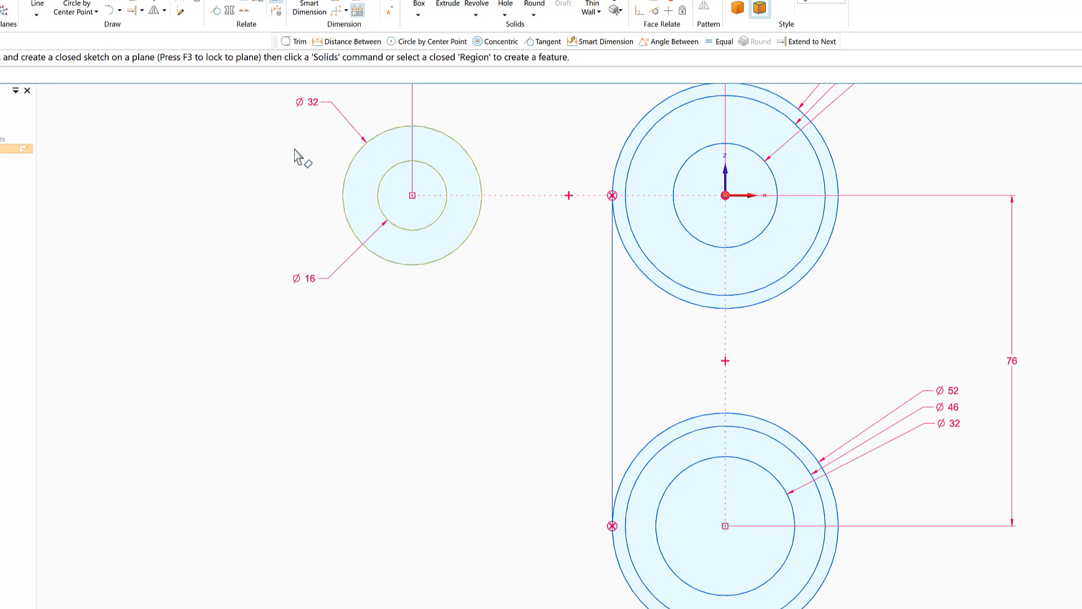
# Draw a matching vertical 76 mm line joining the right quadrant points of the two 52 mm circles.
pyautogui.click(37, 2)
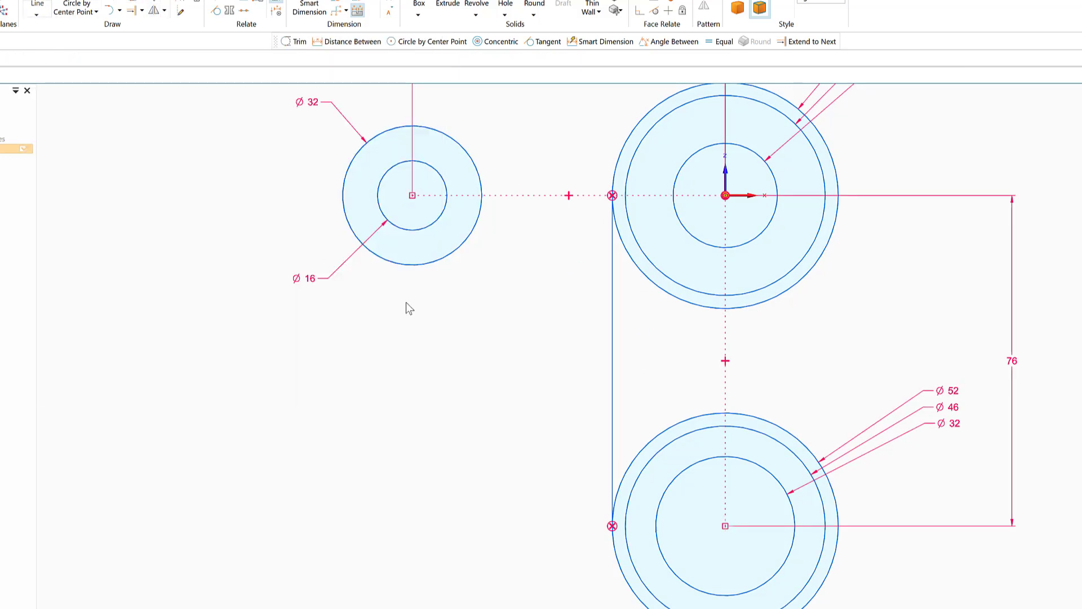
pyautogui.click(838, 536)
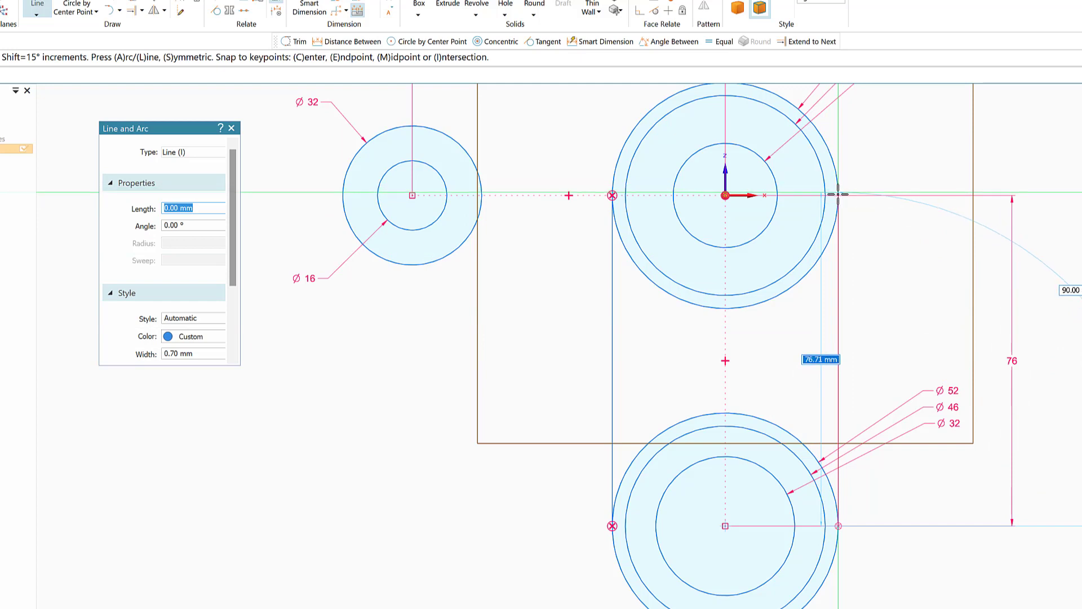
pyautogui.click(838, 195)
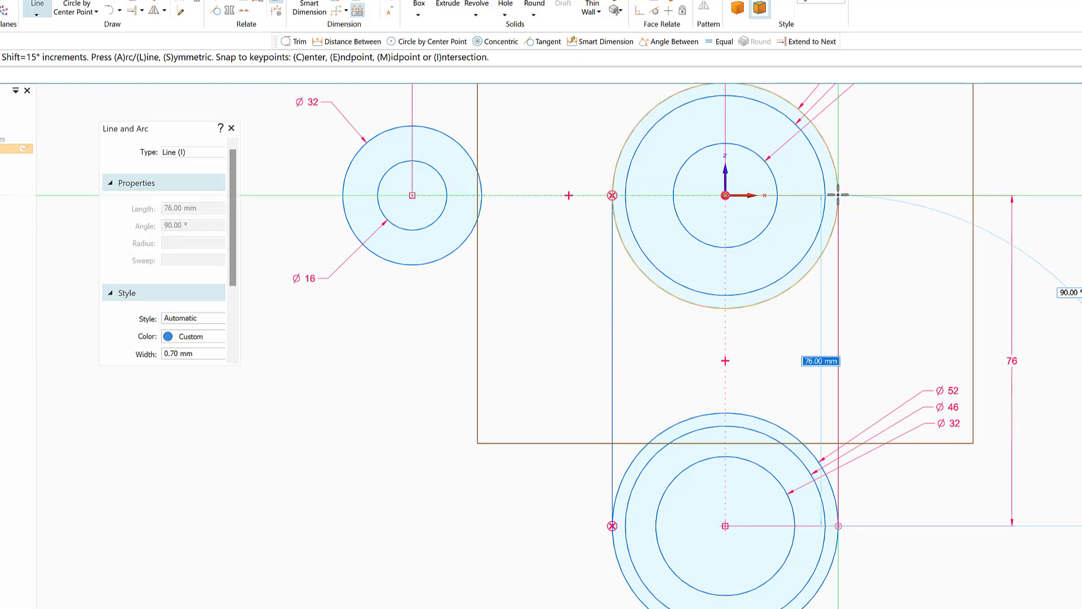
pyautogui.rightClick(929, 197)
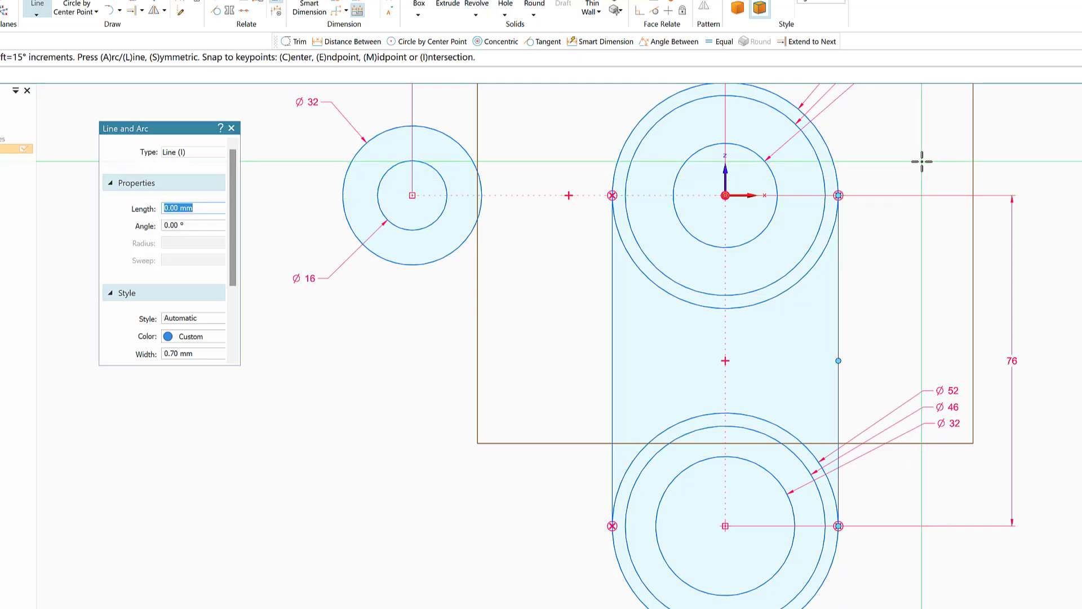
pyautogui.press('Escape')
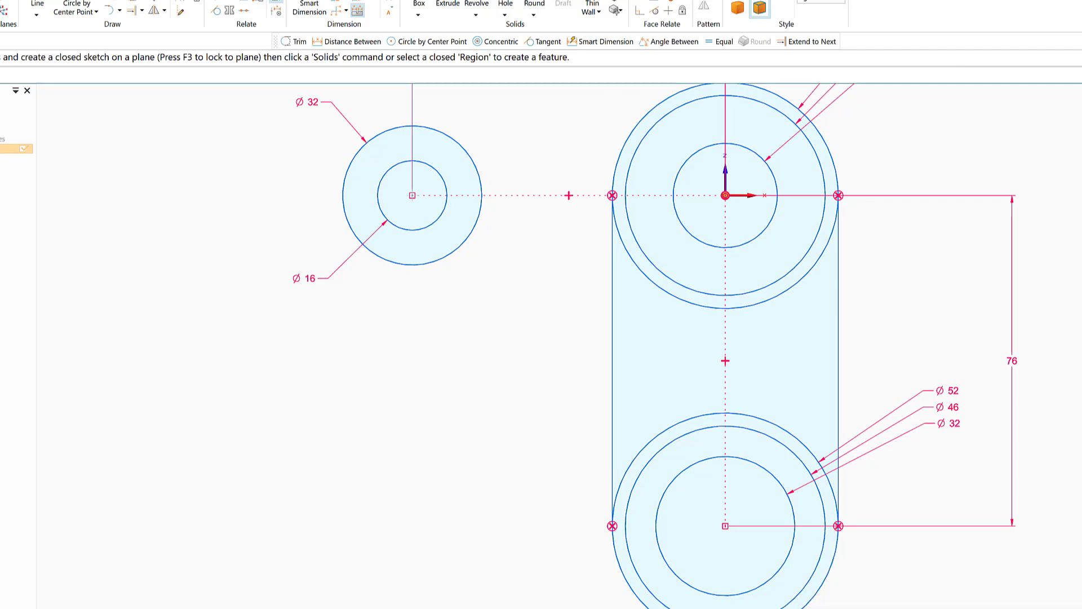
# Draw a horizontal line 34 mm long to the left from the top quadrant point of the origin's 52 mm circle.
pyautogui.click(834, 603)
pyautogui.moveTo(664, 204)
pyautogui.mouseDown()
pyautogui.moveTo(665, 261)
pyautogui.moveTo(628, 179)
pyautogui.moveTo(616, 191)
pyautogui.moveTo(626, 310)
pyautogui.mouseUp()
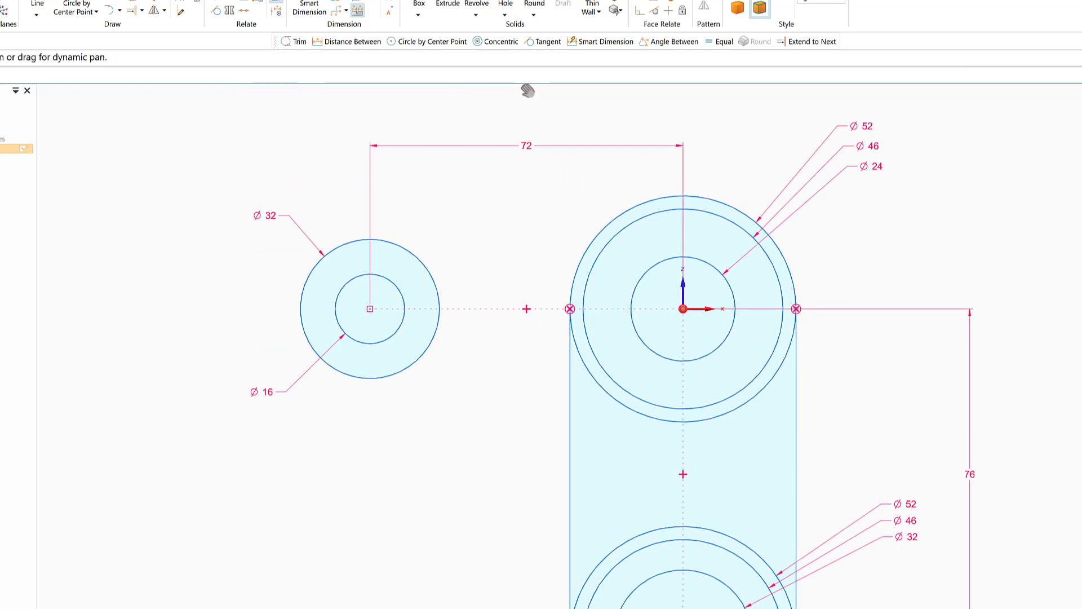
pyautogui.moveTo(626, 347); pyautogui.dragTo(626, 309)
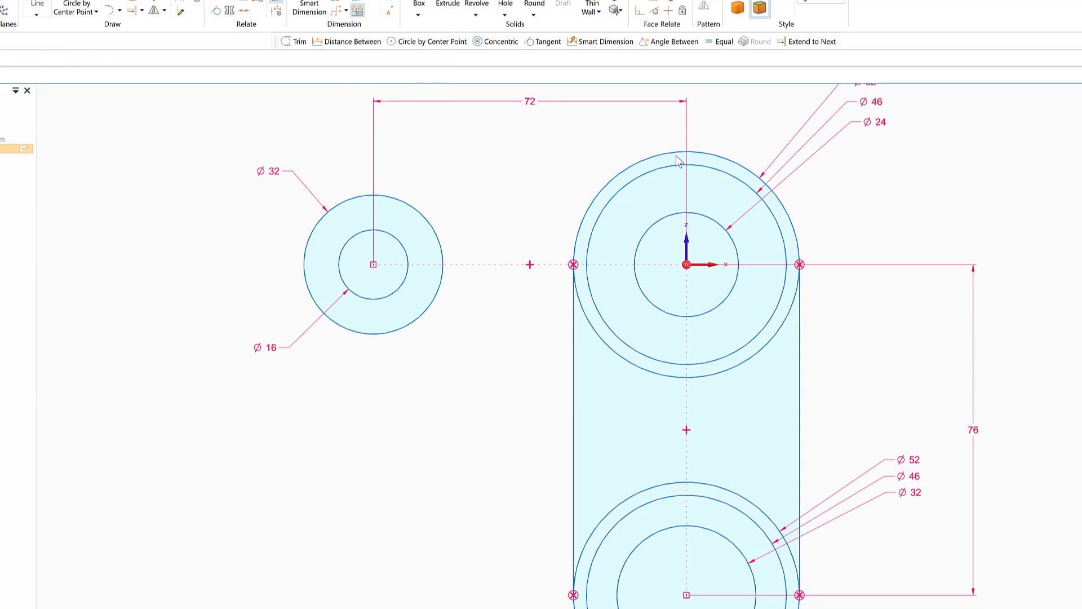
pyautogui.press('l')
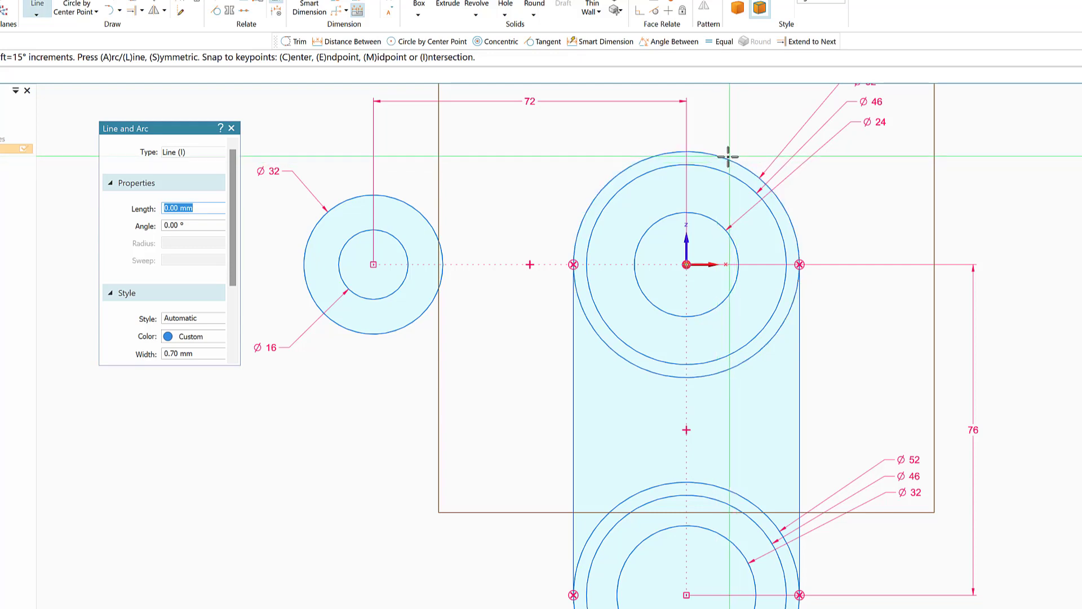
pyautogui.click(728, 156)
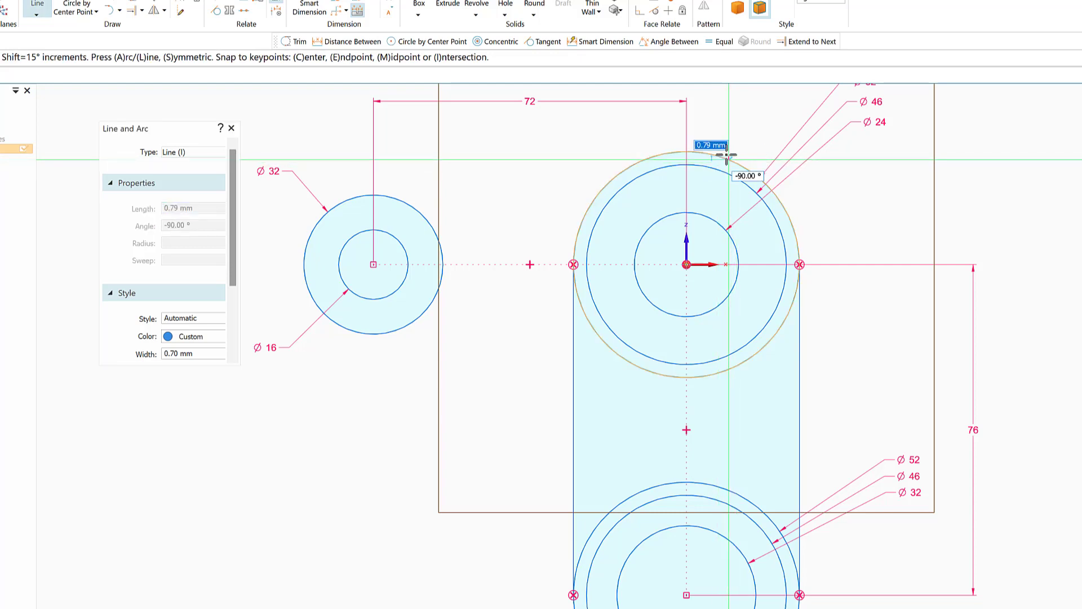
pyautogui.rightClick(701, 128)
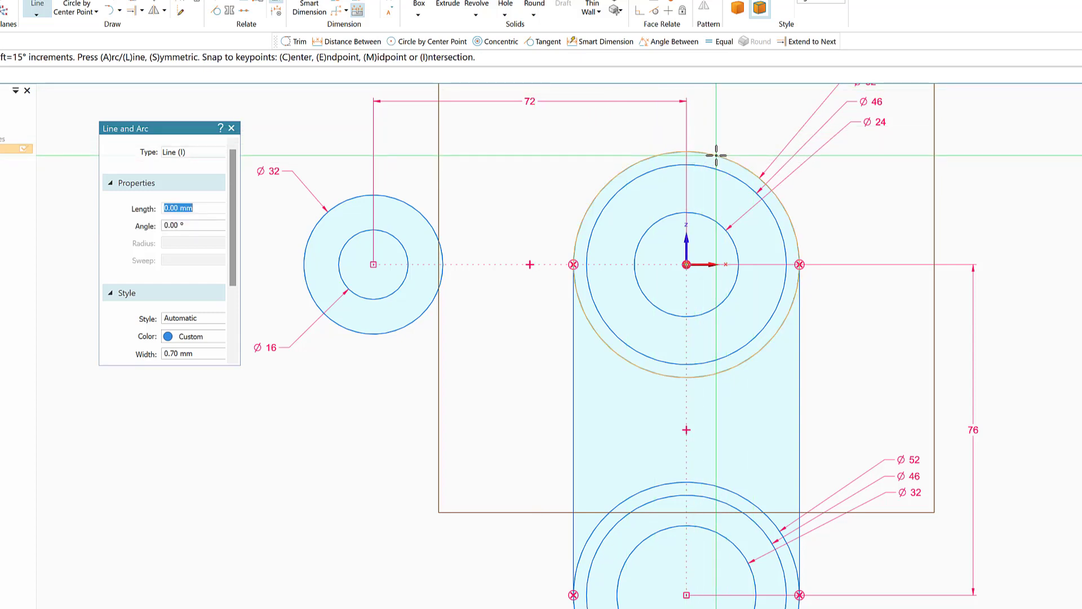
pyautogui.click(713, 154)
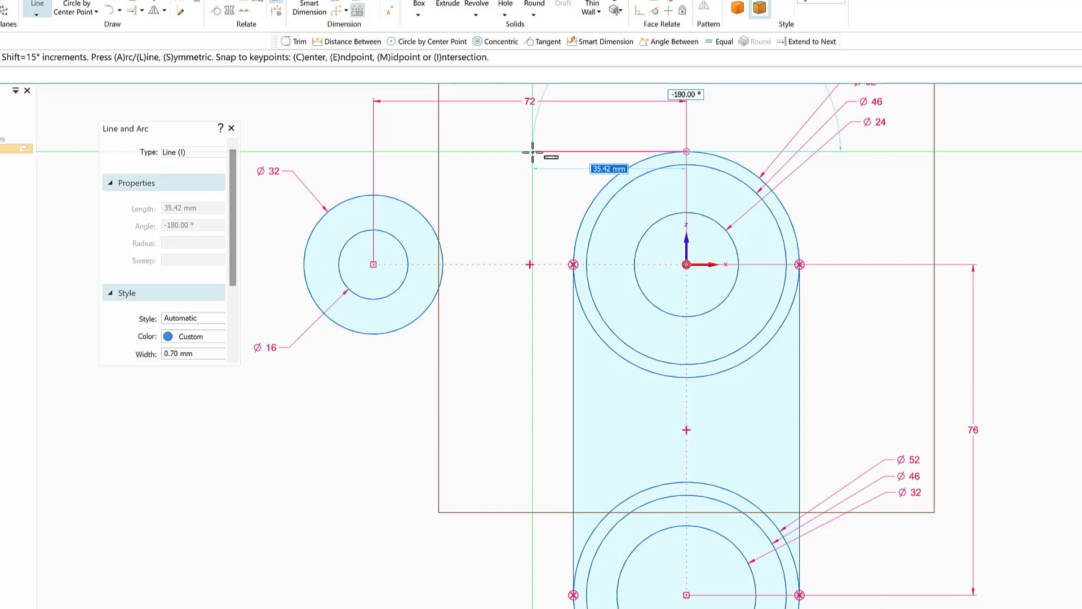
pyautogui.write('34')
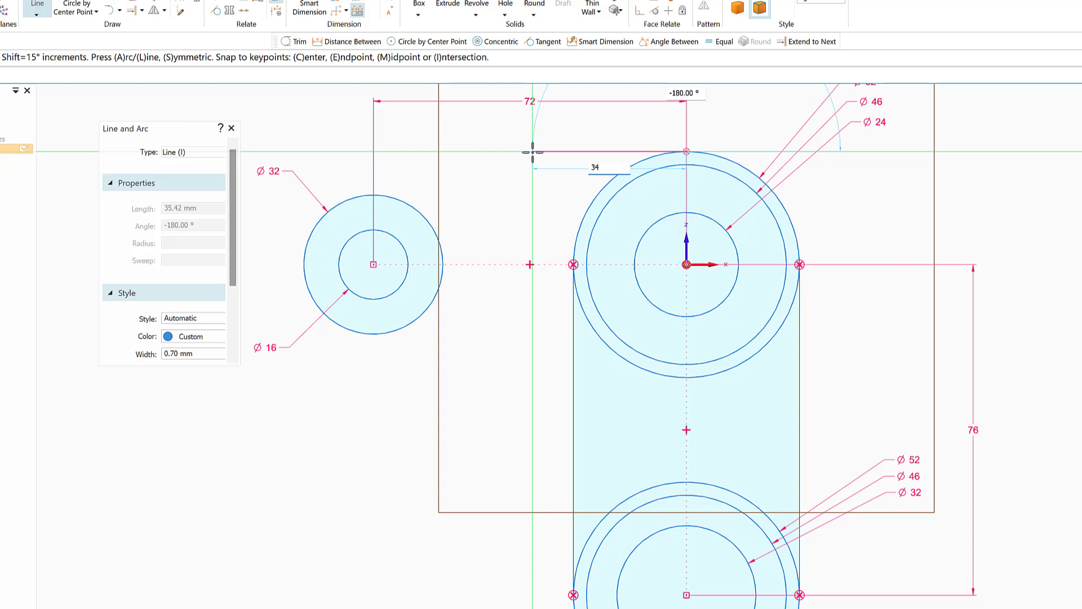
pyautogui.press('Tab')
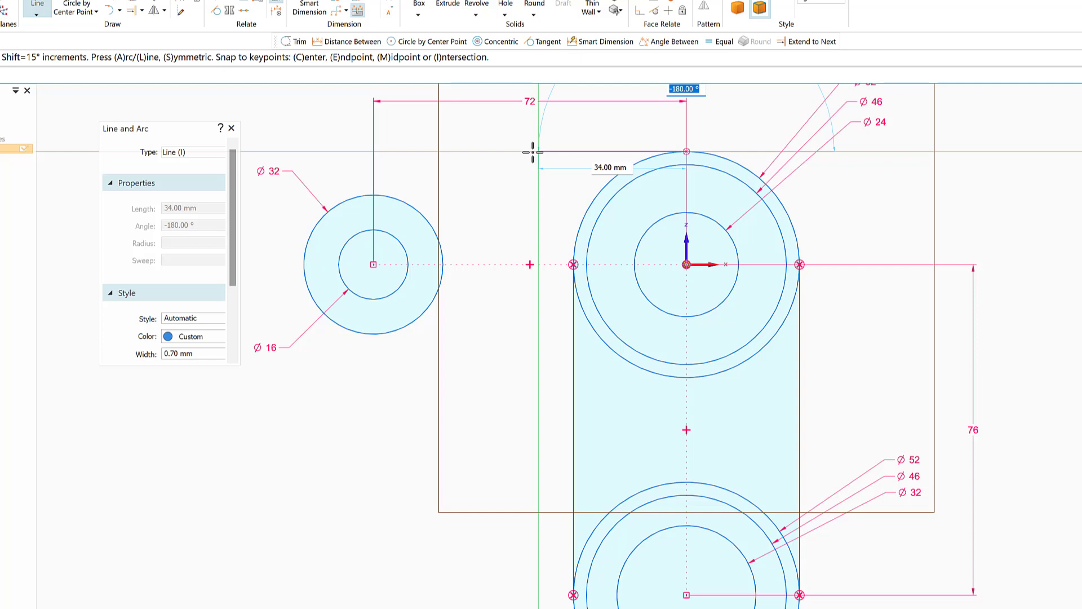
pyautogui.press('Return')
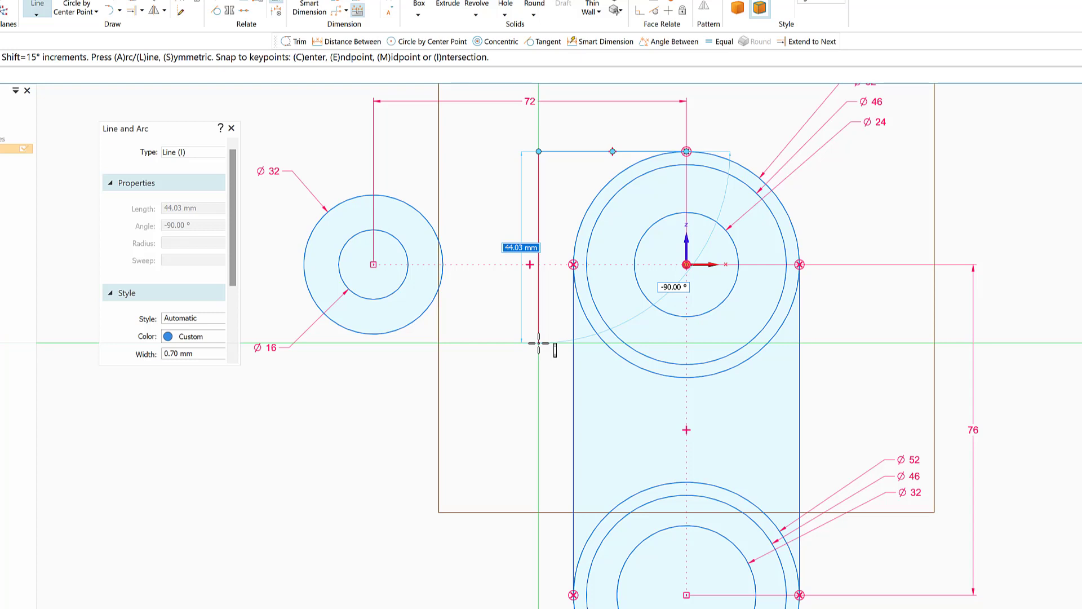
# Continue the line 52 mm vertically down, and close it with a horizontal line to the bottom quadrant point of the origin's 52 mm circle.
pyautogui.write('52')
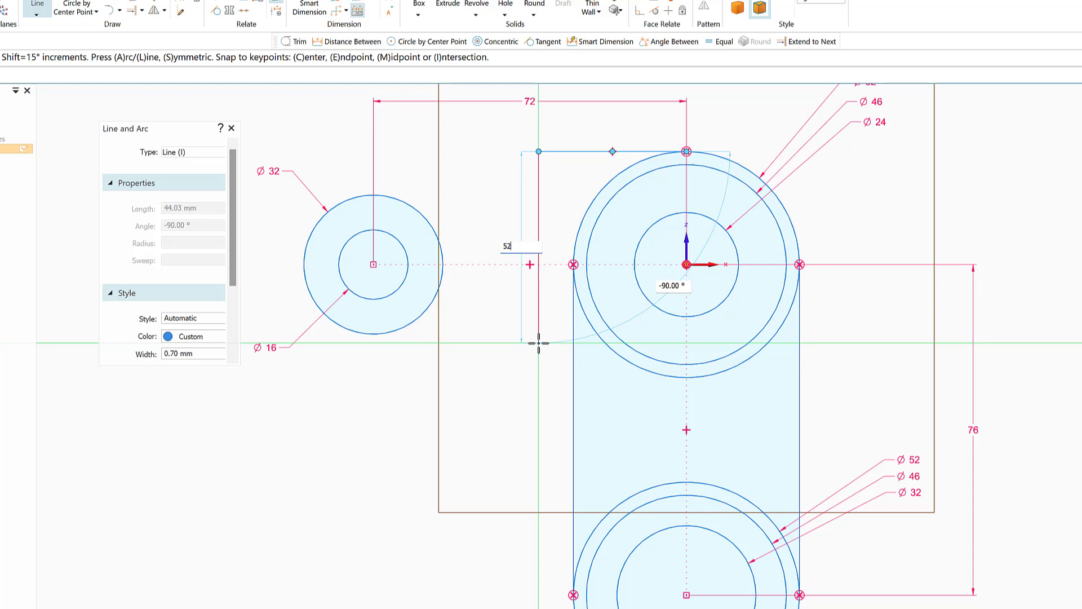
pyautogui.press('Tab')
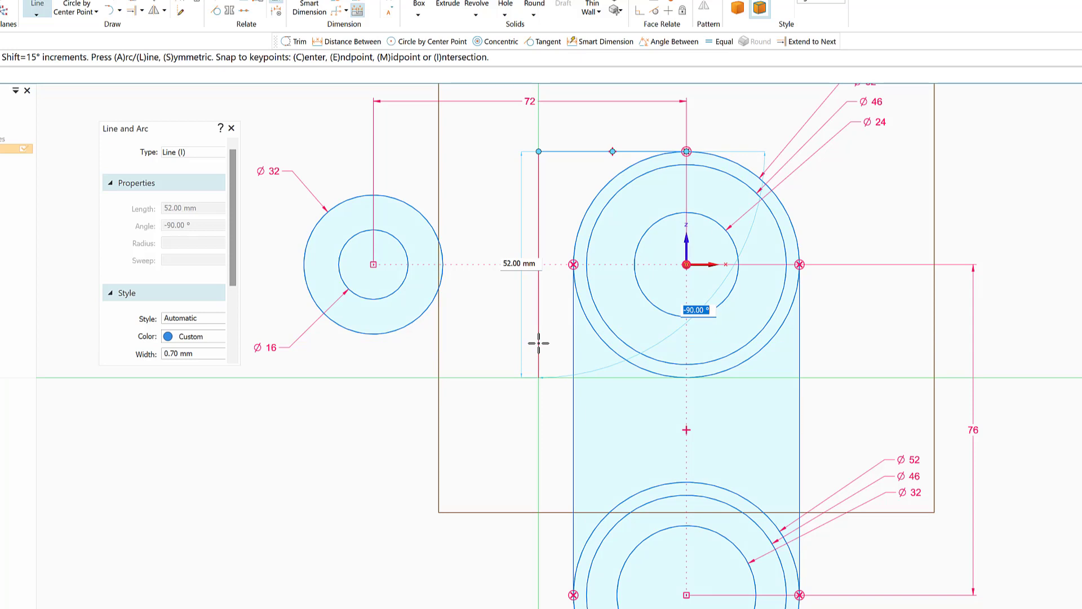
pyautogui.press('Return')
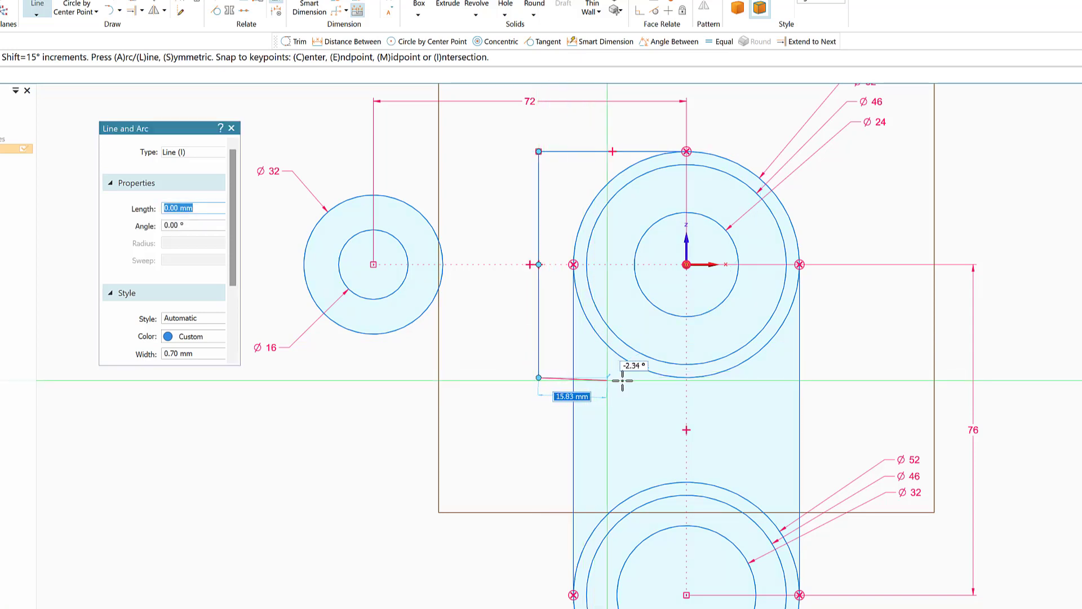
pyautogui.click(686, 379)
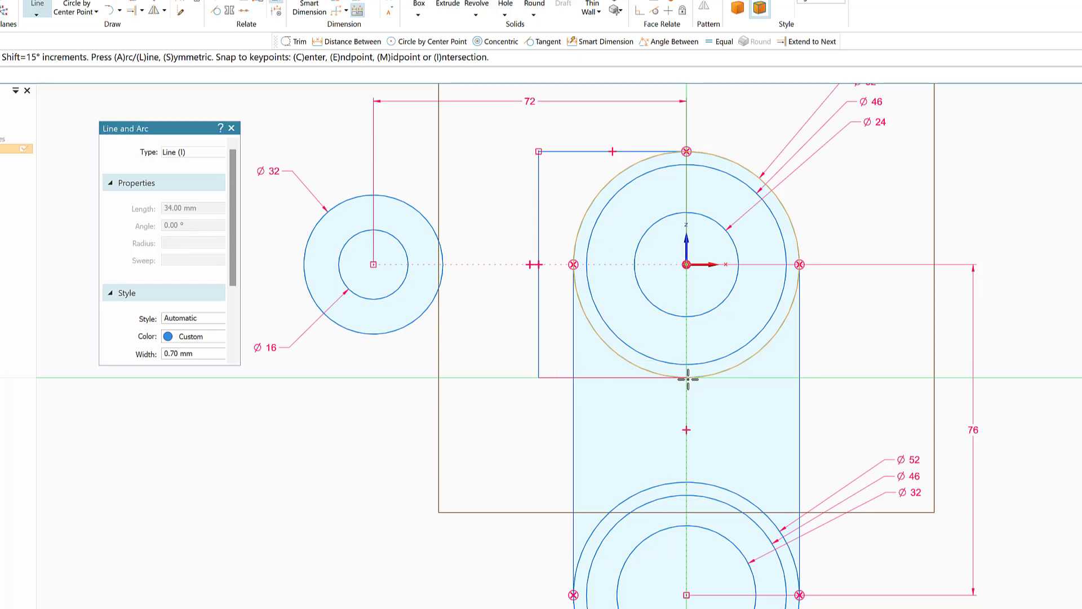
pyautogui.click(688, 379)
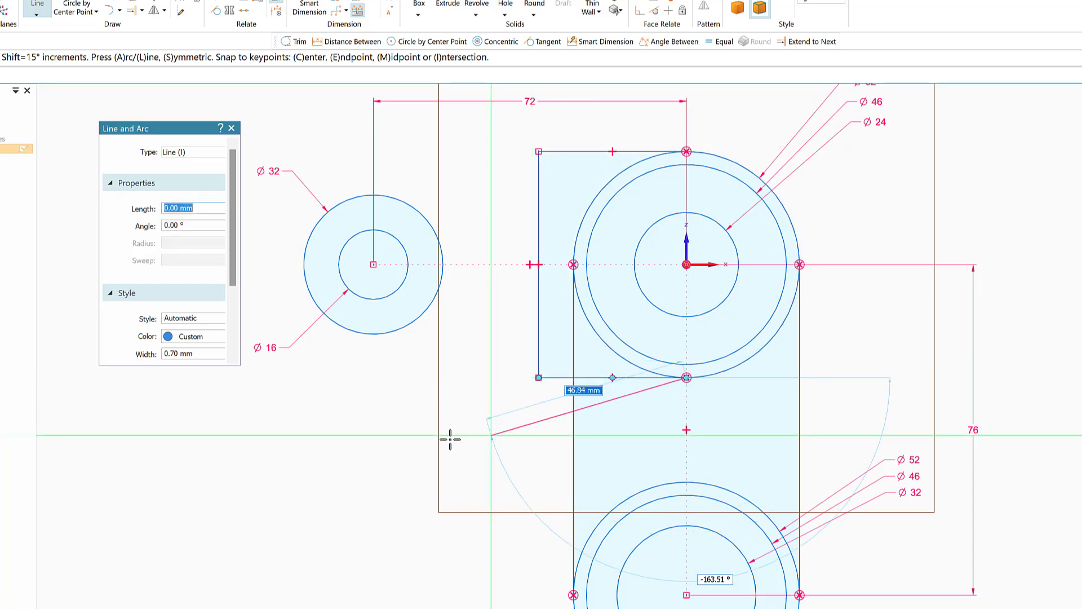
pyautogui.rightClick(382, 441)
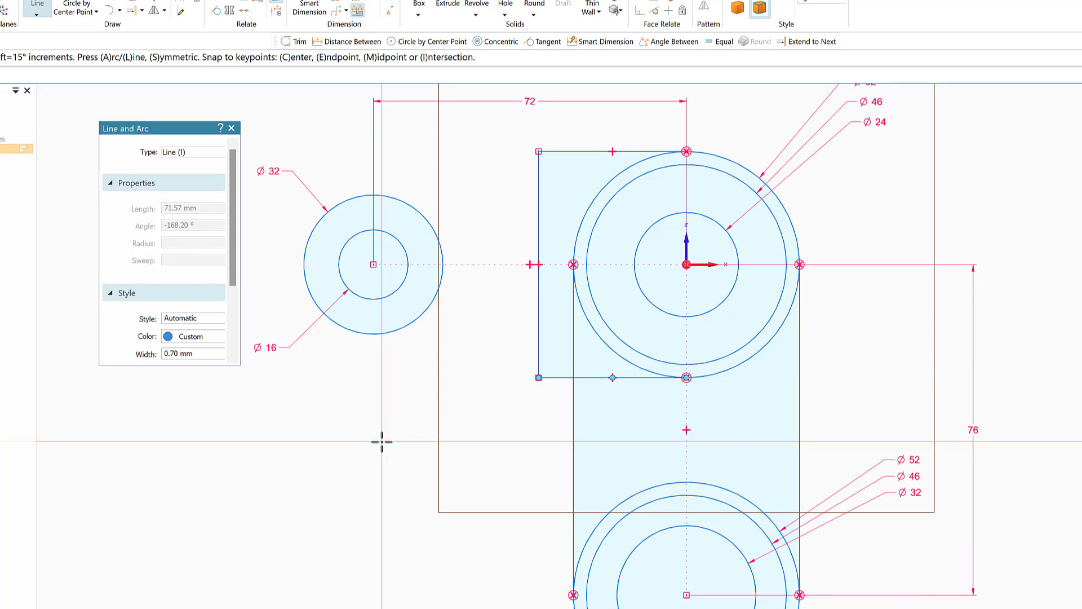
pyautogui.rightClick(382, 441)
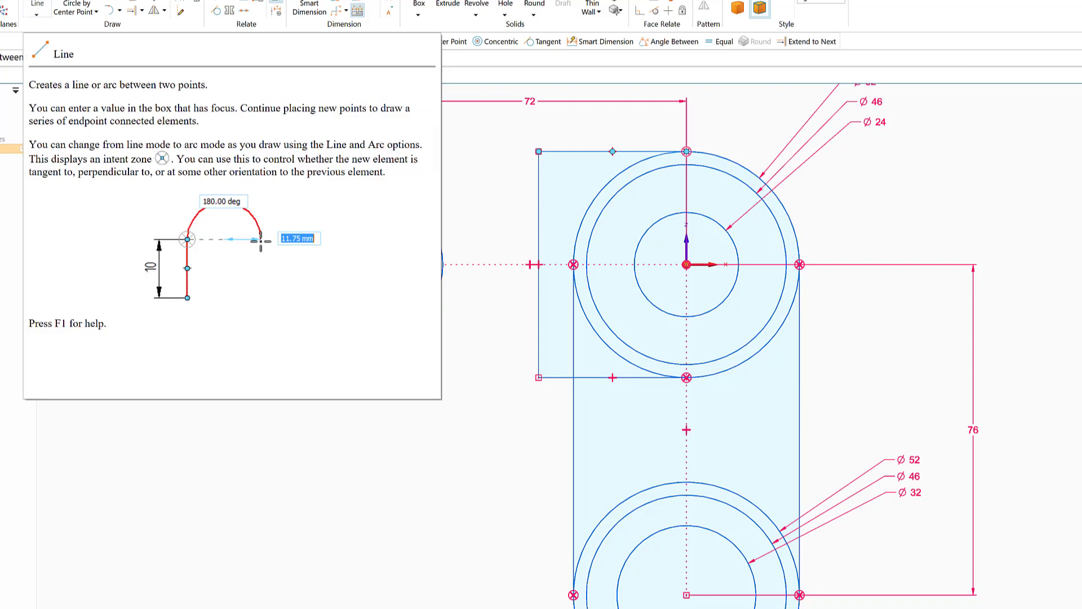
# Connect the top and bottom quadrant points of the left 32 mm circle to the 52 mm vertical line with two horizontal lines.
pyautogui.press('l')
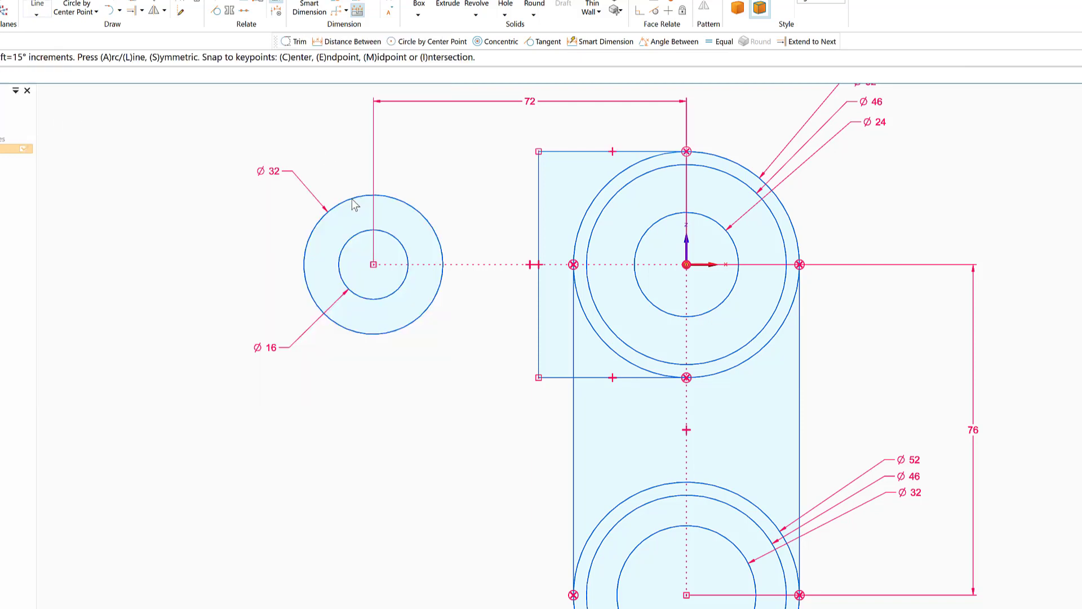
pyautogui.click(37, 8)
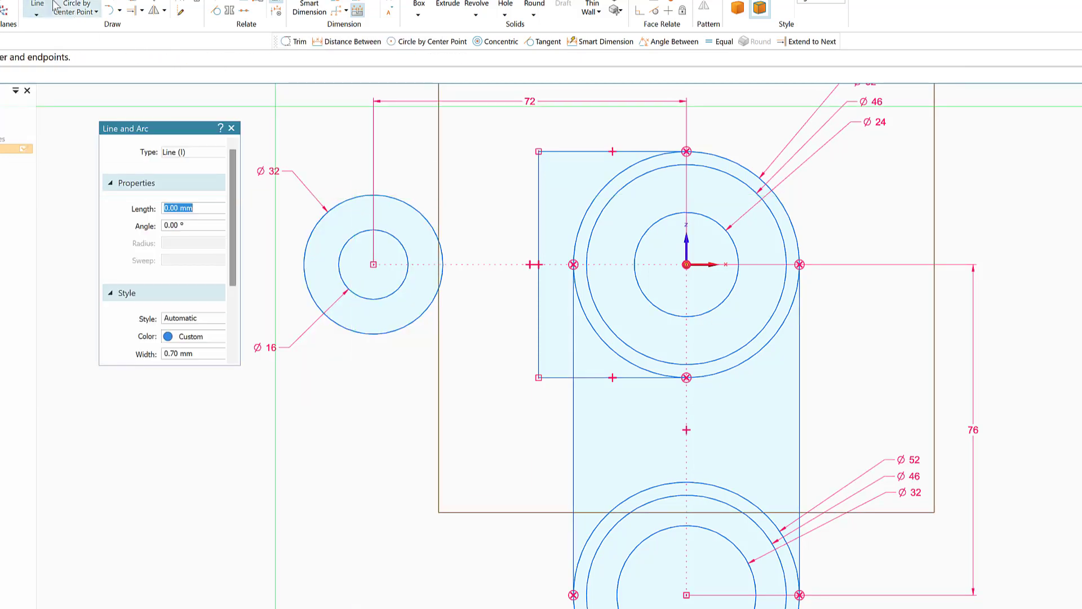
pyautogui.click(373, 195)
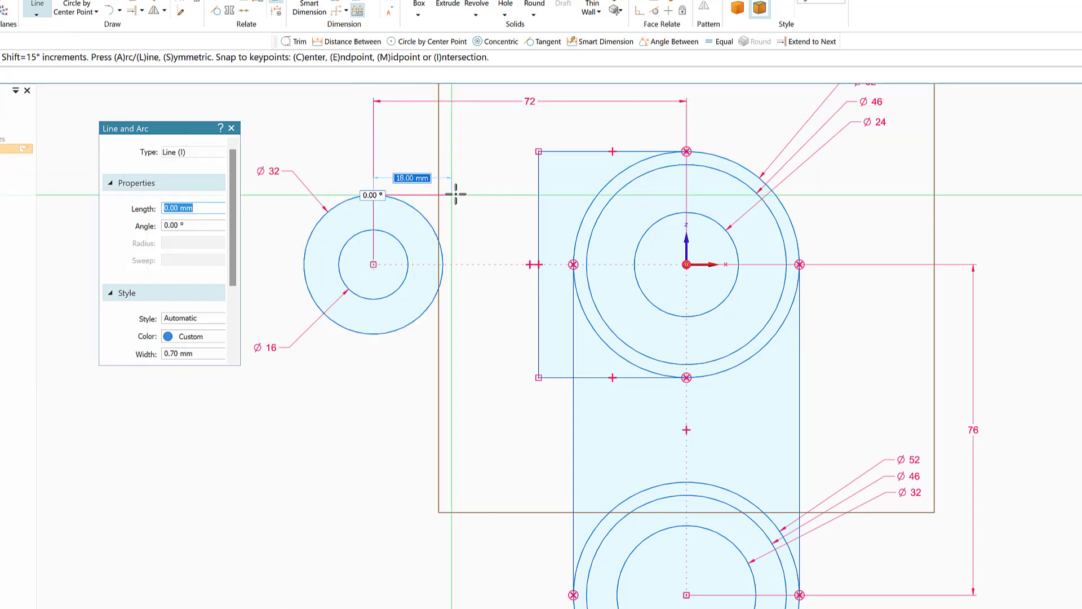
pyautogui.click(539, 194)
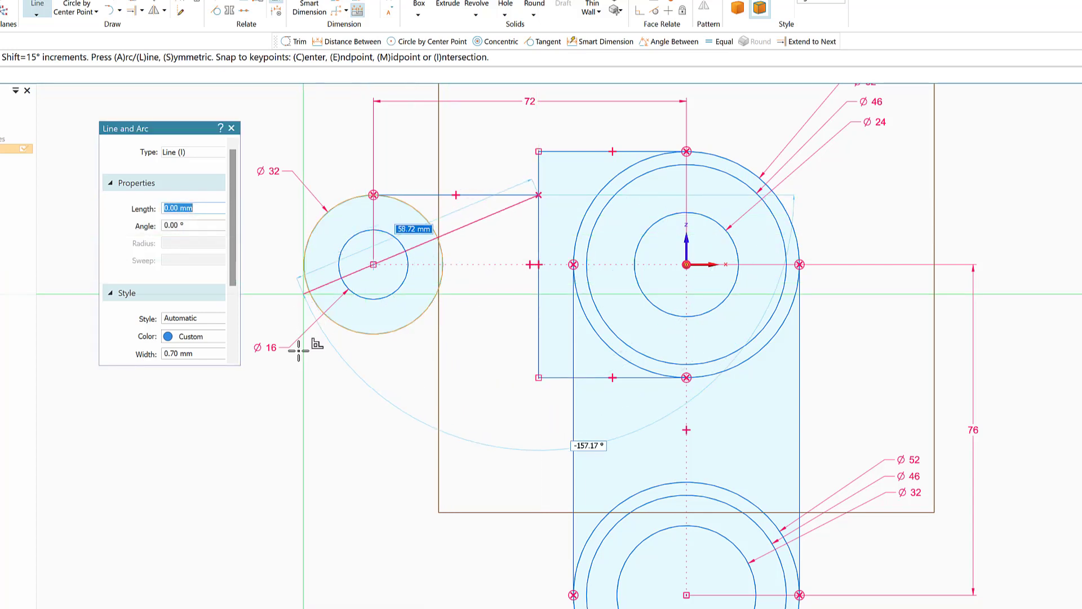
pyautogui.rightClick(331, 390)
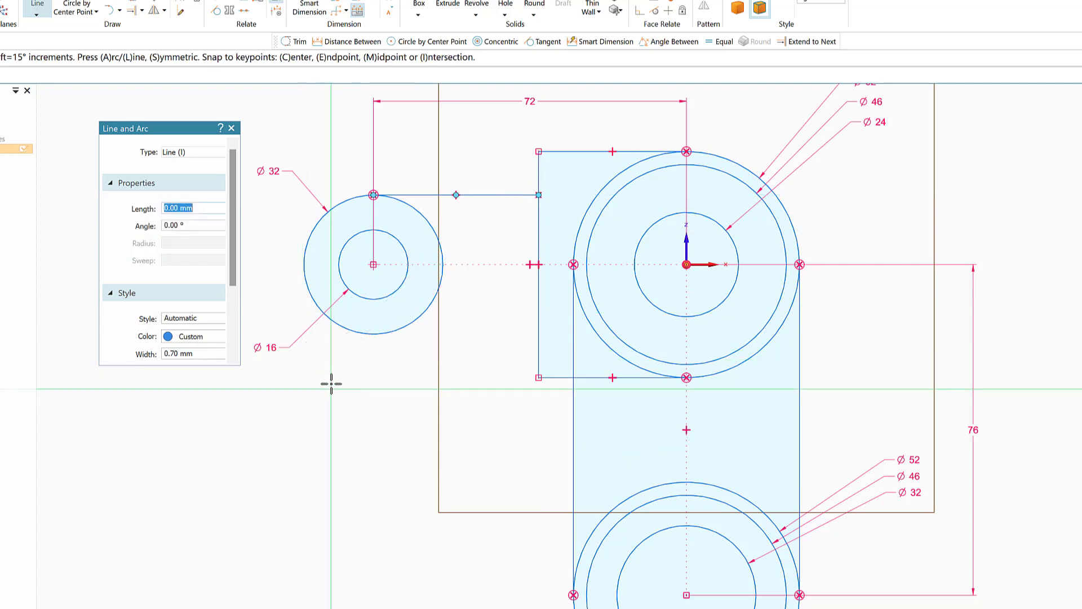
pyautogui.click(369, 334)
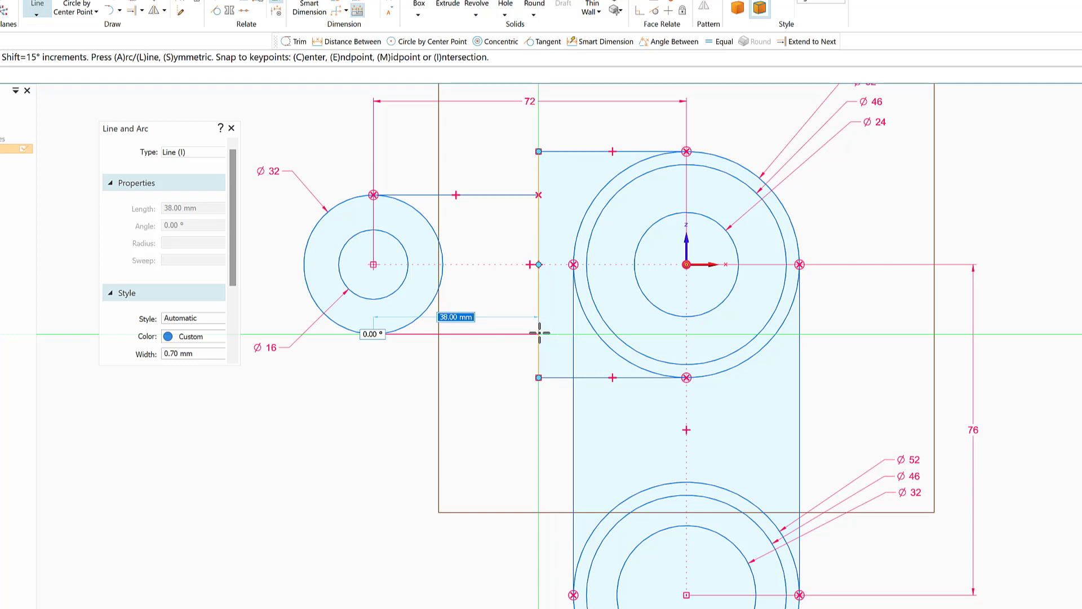
pyautogui.click(539, 333)
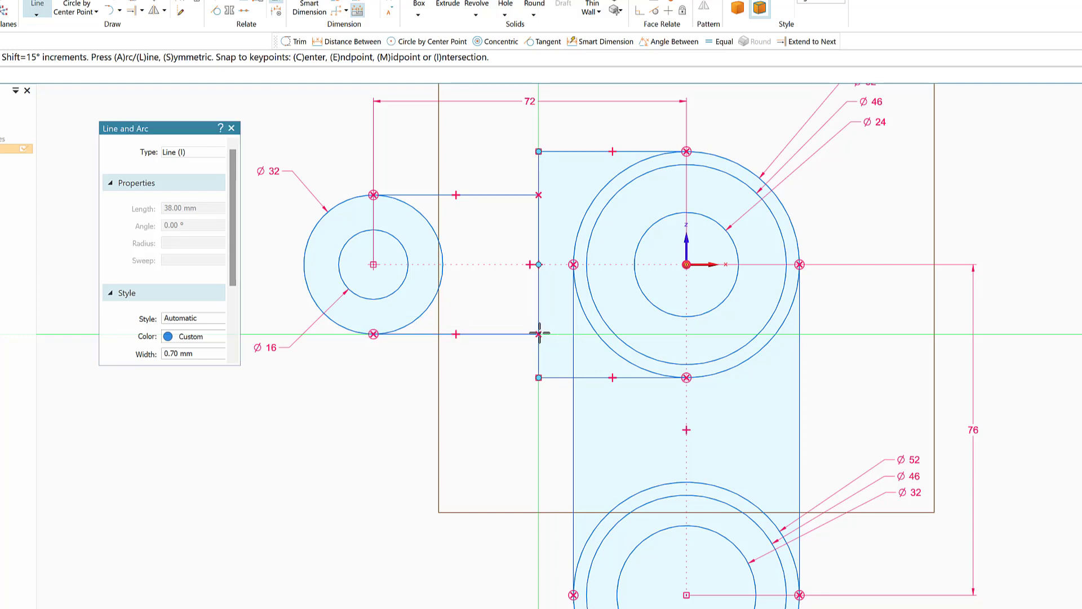
# Trim the crossing segments of the vertical and horizontal lines at the lower-left corner beside the origin's 52 mm circle.
pyautogui.rightClick(474, 376)
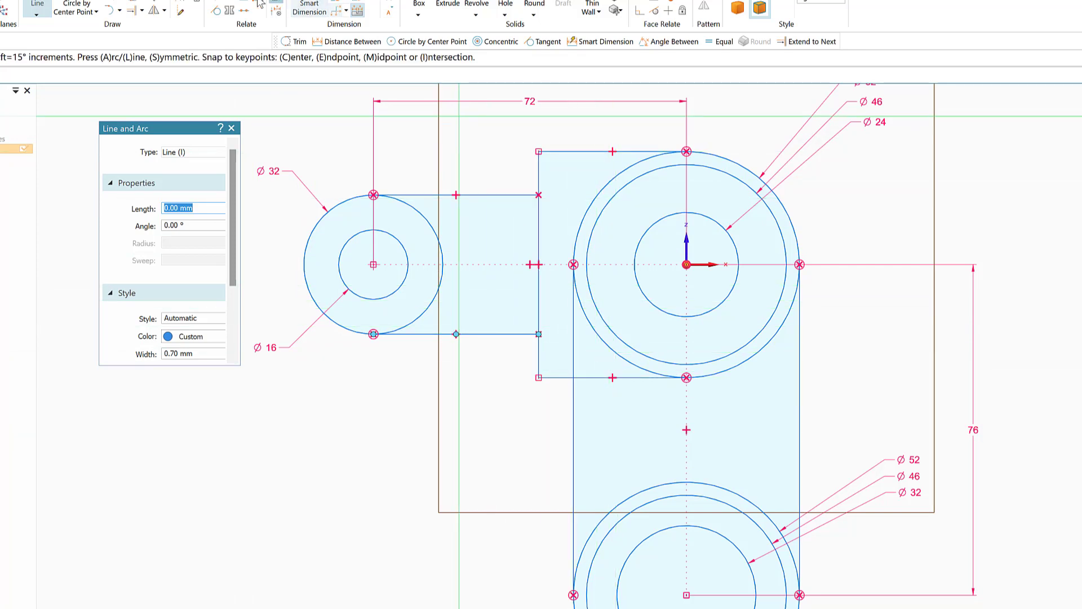
pyautogui.click(133, 3)
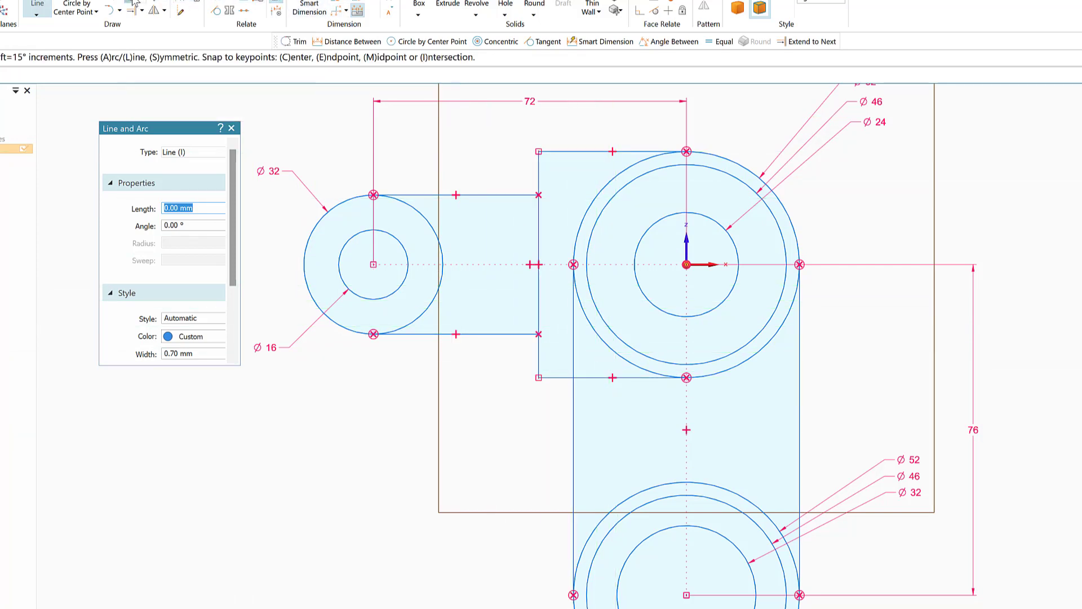
pyautogui.moveTo(562, 318); pyautogui.dragTo(619, 411)
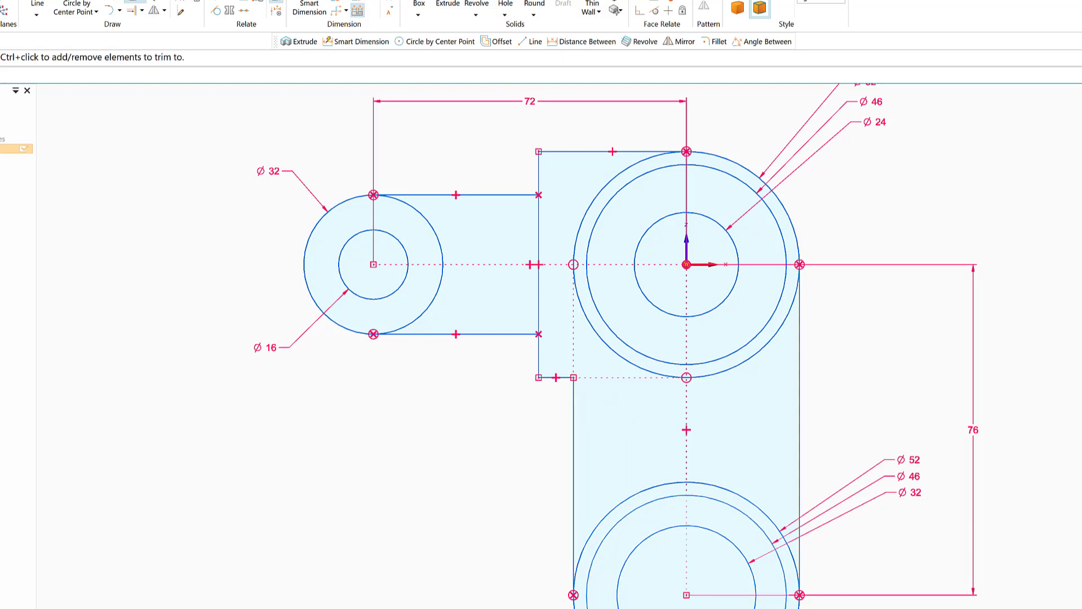
# Check the Exercise 17 drawing, and draw a horizontal line joining the two long vertical lines about 34 mm below the origin.
pyautogui.hotkey('alt', 'Tab')
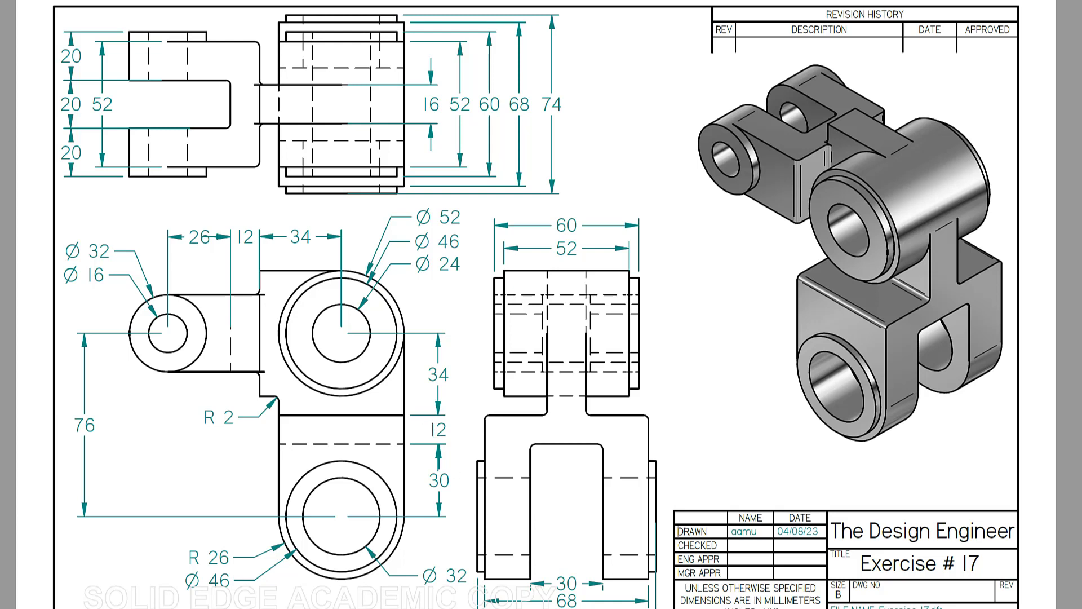
pyautogui.moveTo(861, 608)
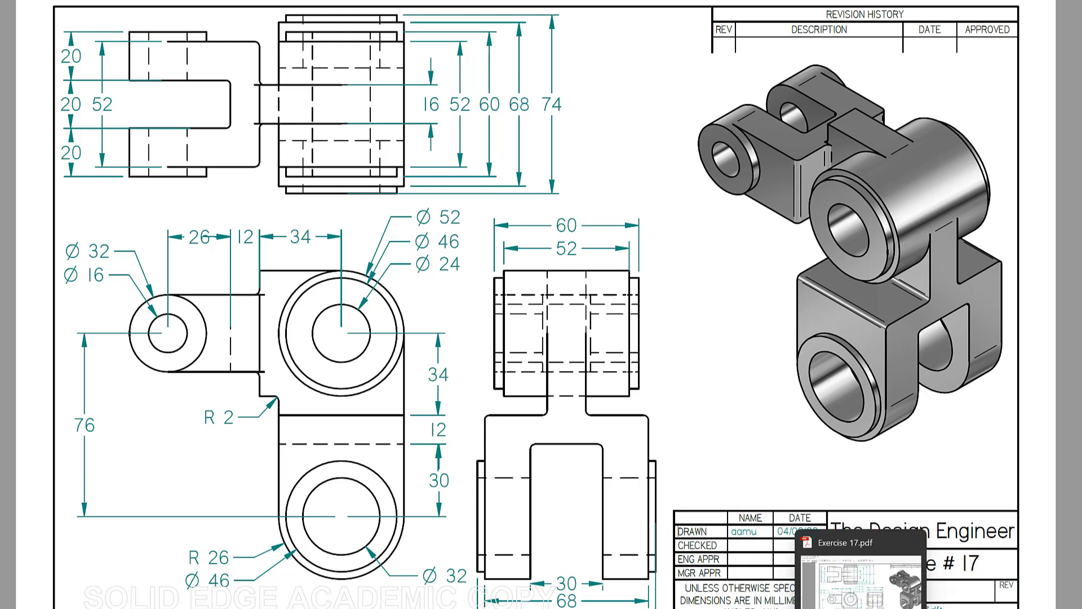
pyautogui.click(797, 608)
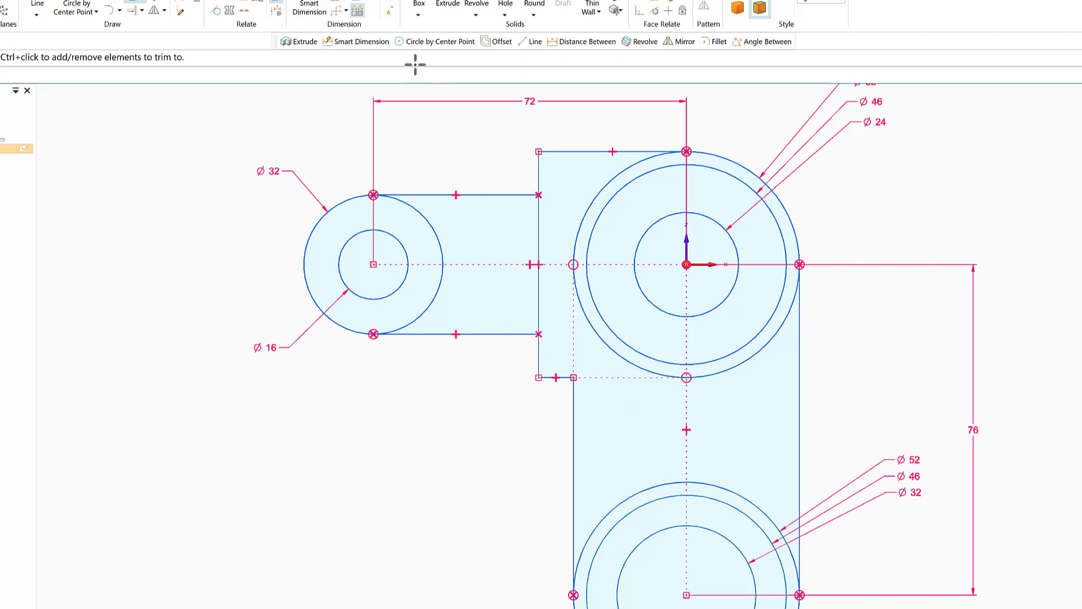
pyautogui.press('l')
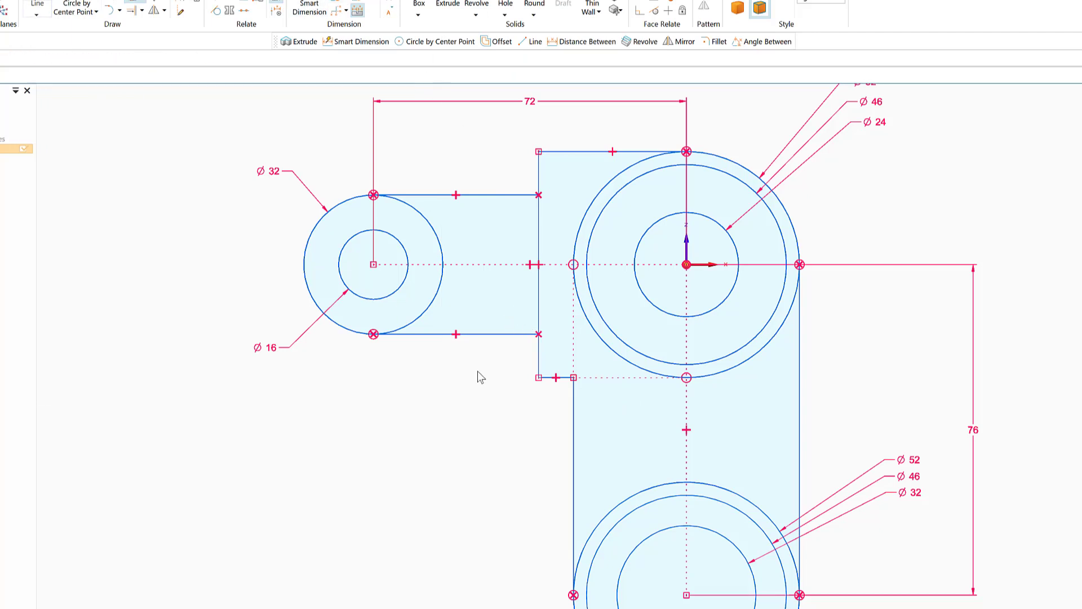
pyautogui.click(573, 414)
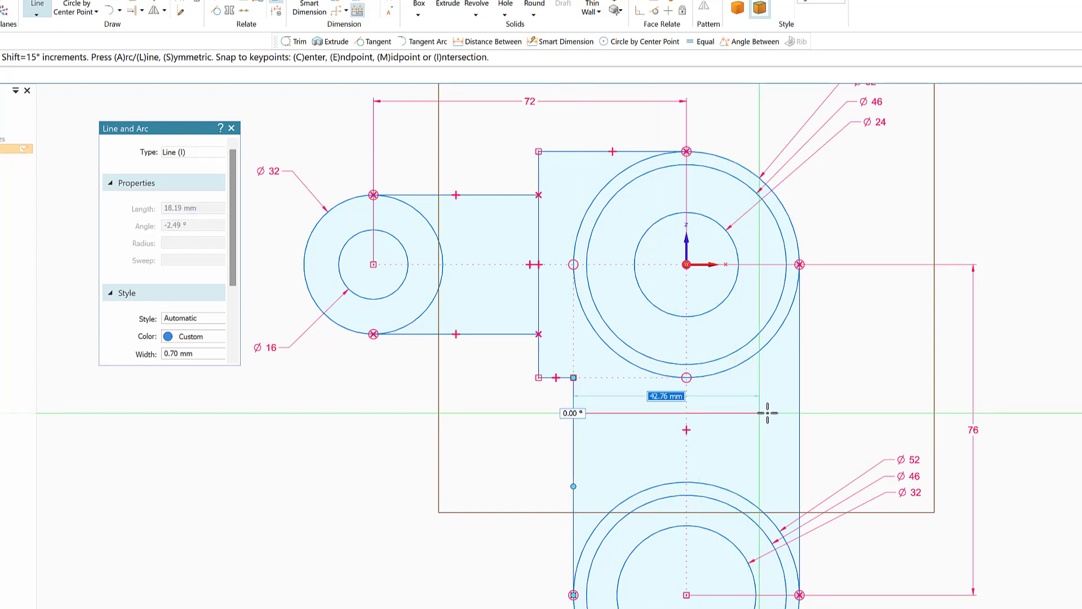
pyautogui.click(799, 413)
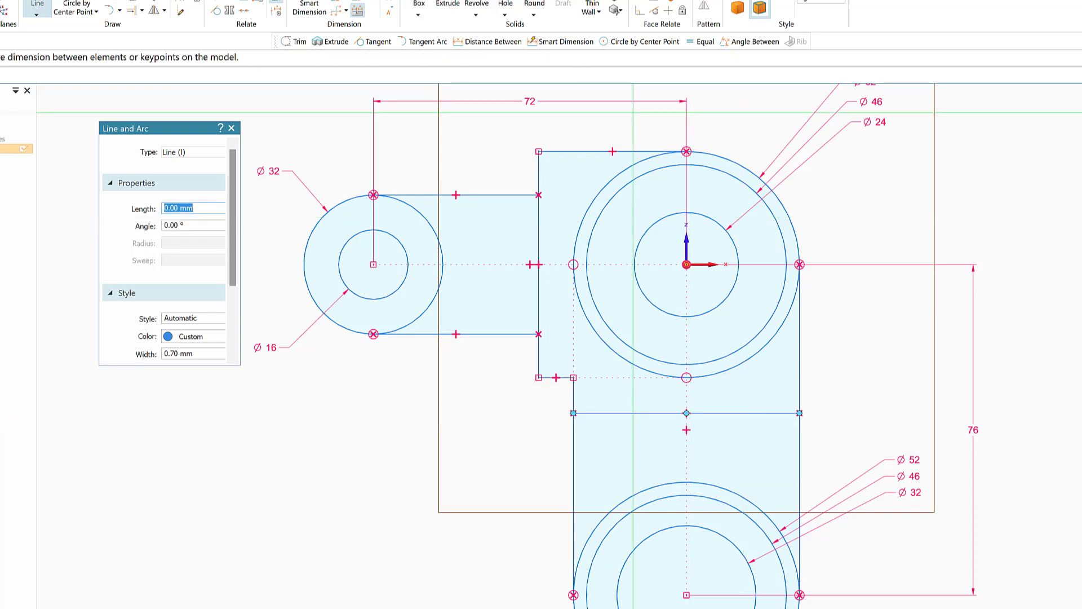
# Dimension the vertical distance from the origin's 24 mm circle centre to the new horizontal line and set it to 34 mm.
pyautogui.click(487, 42)
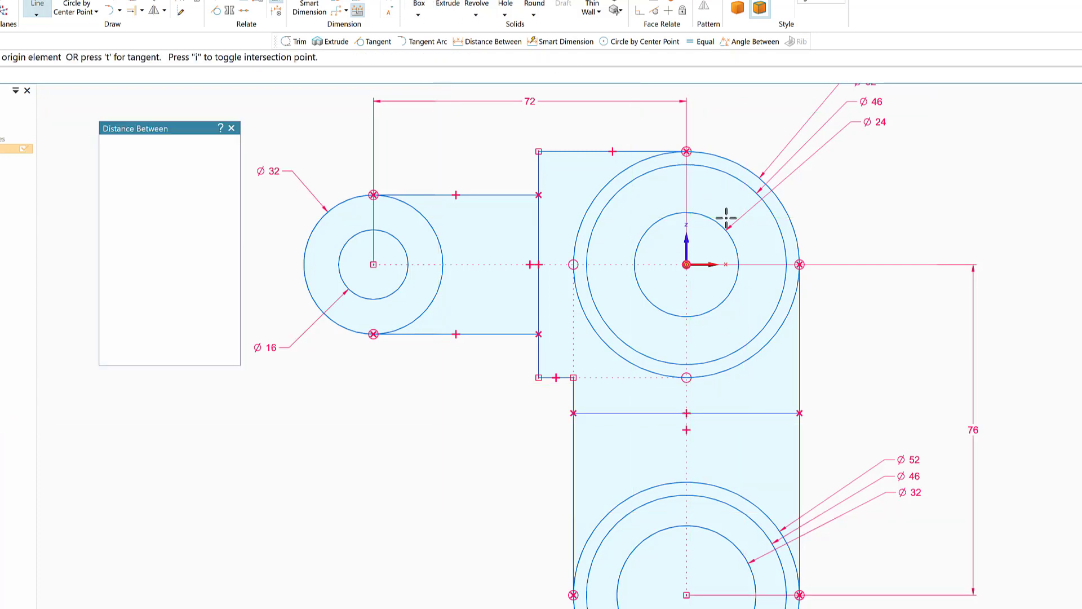
pyautogui.click(737, 257)
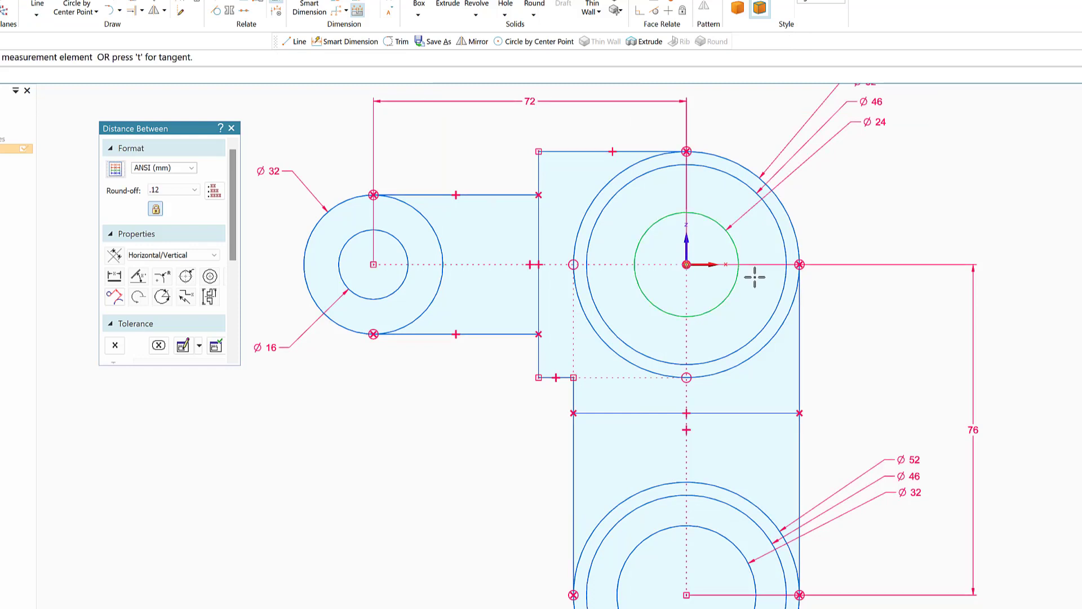
pyautogui.click(753, 413)
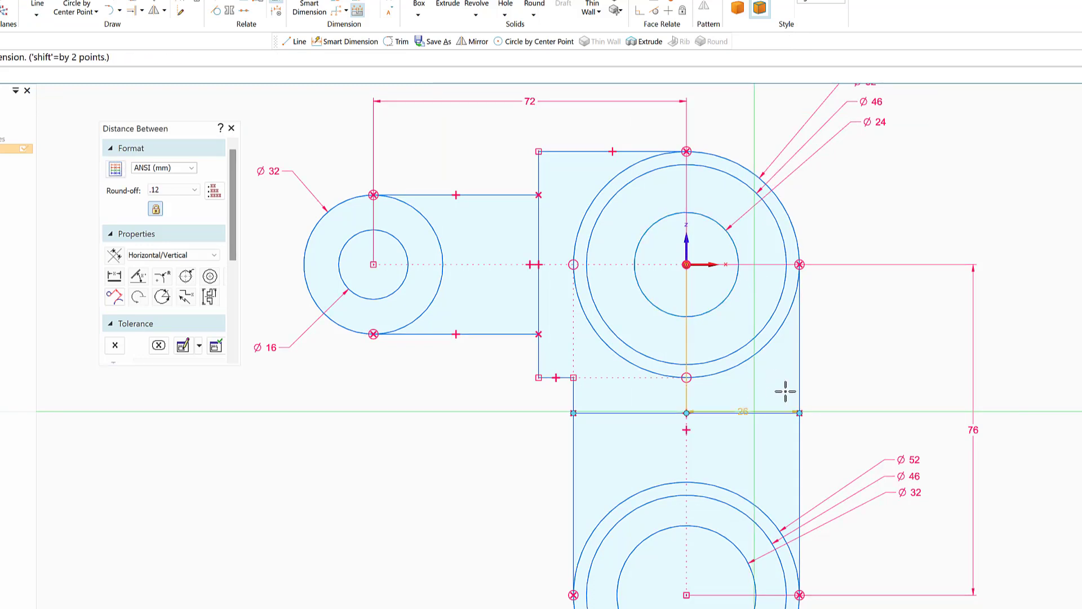
pyautogui.click(866, 317)
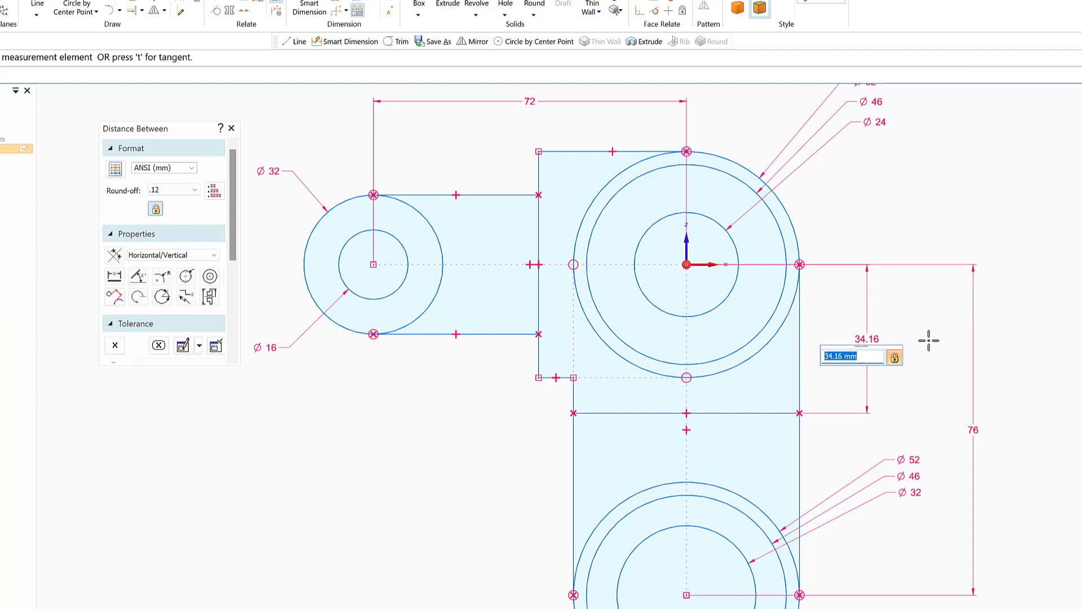
pyautogui.write('34')
pyautogui.press('Return')
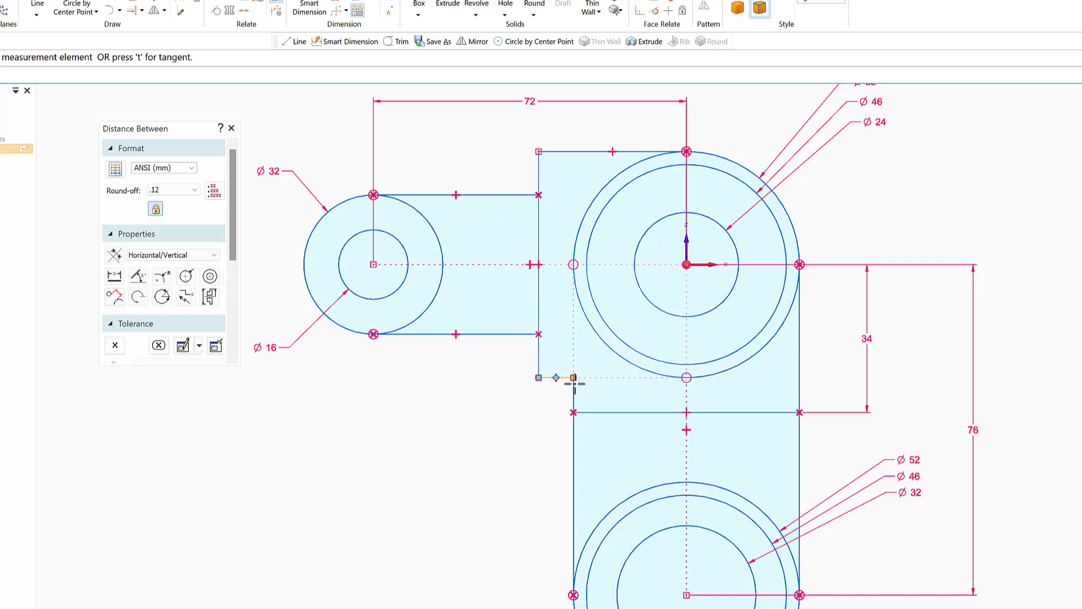
# Fillet the inner corner between the short horizontal line and the left vertical line with a 4 mm radius.
pyautogui.click(558, 378)
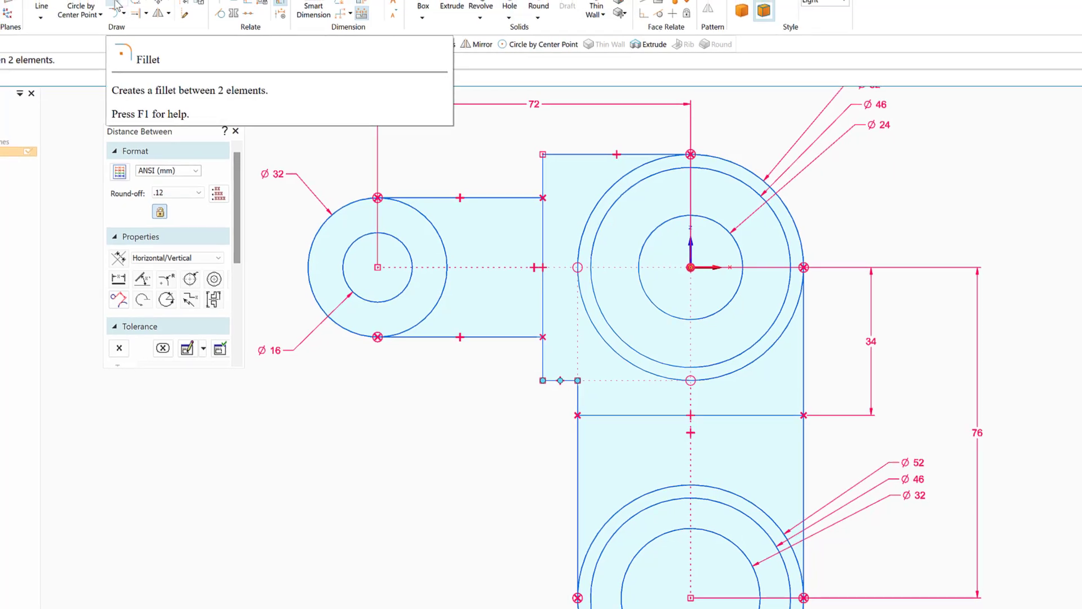
pyautogui.click(152, 27)
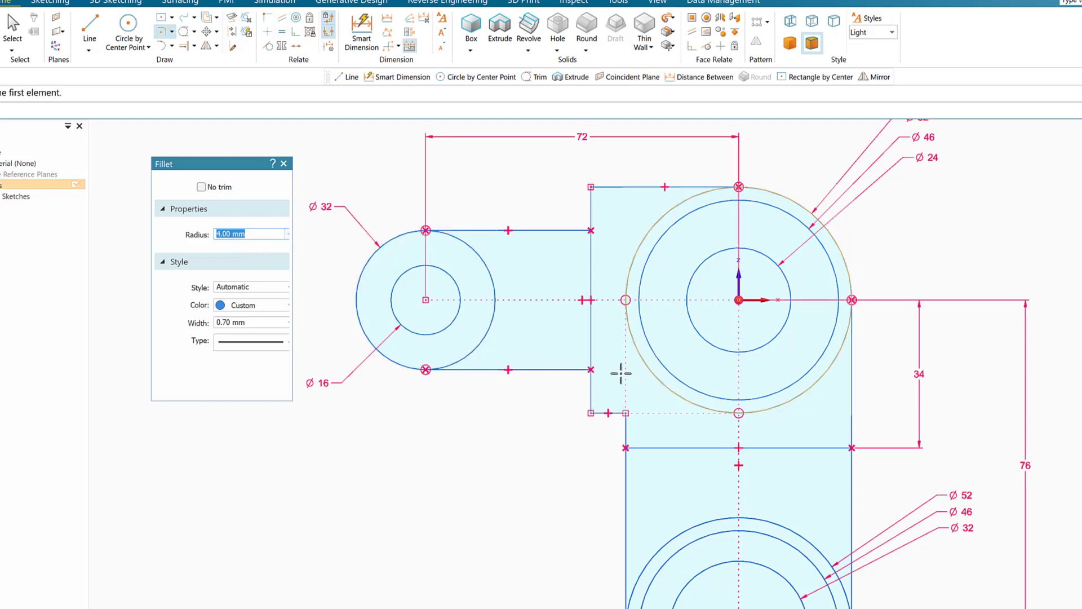
pyautogui.click(626, 412)
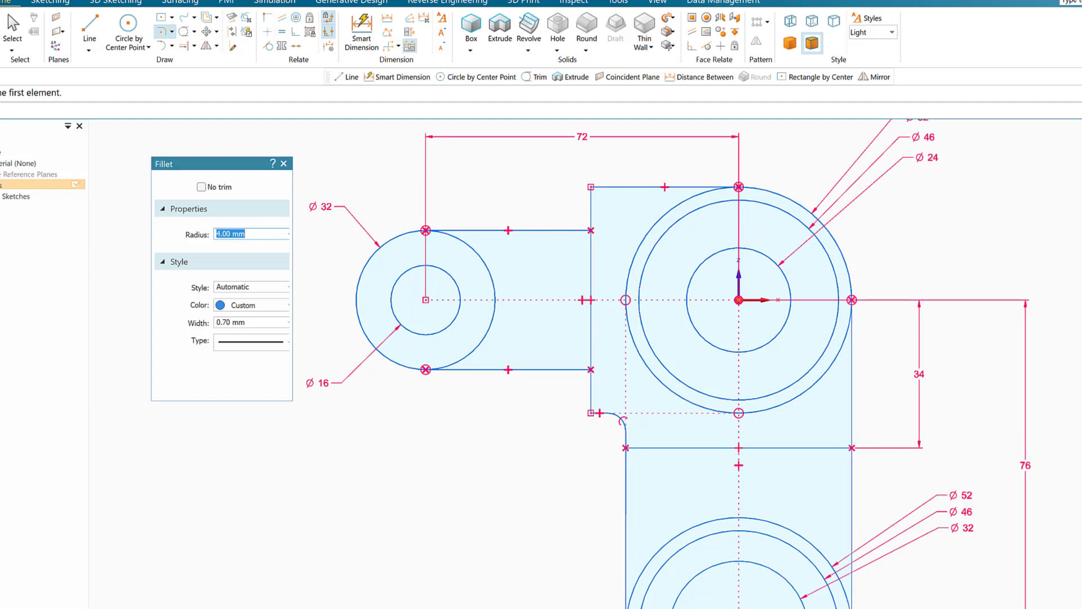
# Extrude the region around the origin's 52 mm circle, above the 34 mm line, symmetrically by 16 mm.
pyautogui.hotkey('ctrl', 'i')
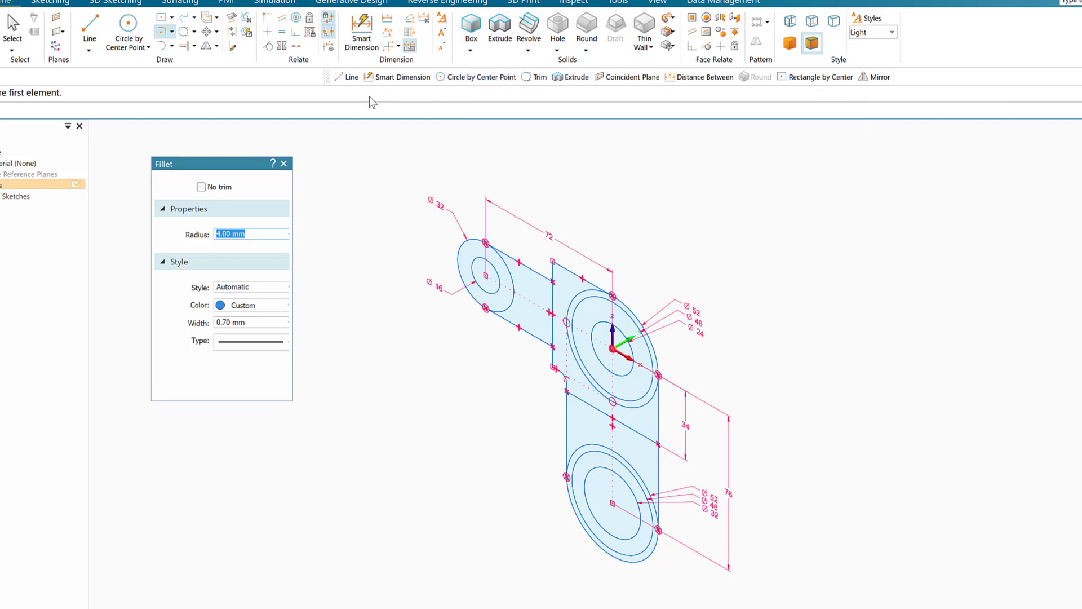
pyautogui.click(14, 26)
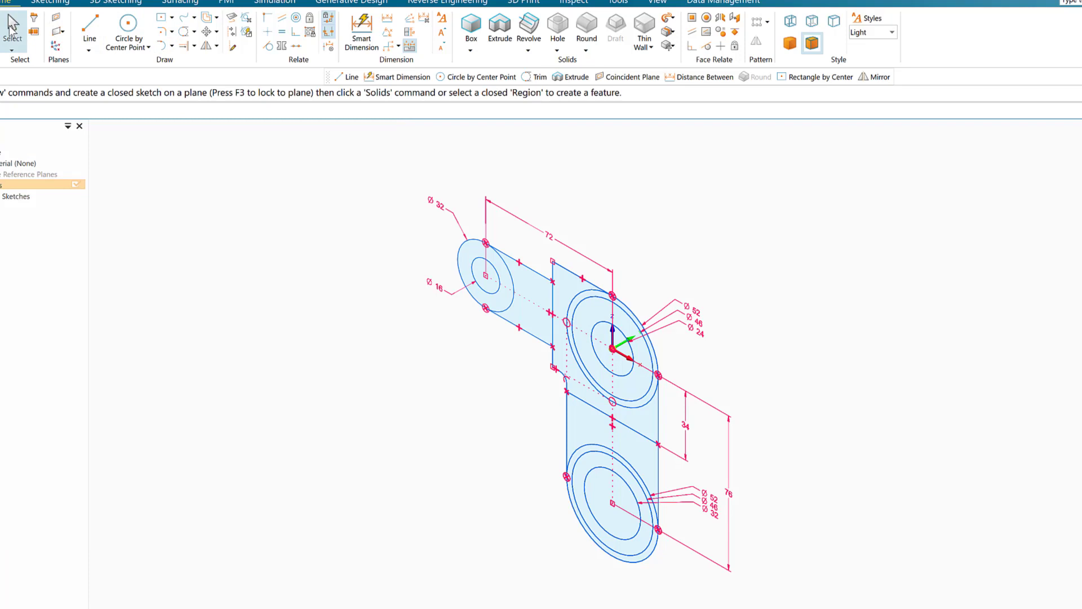
pyautogui.click(563, 361)
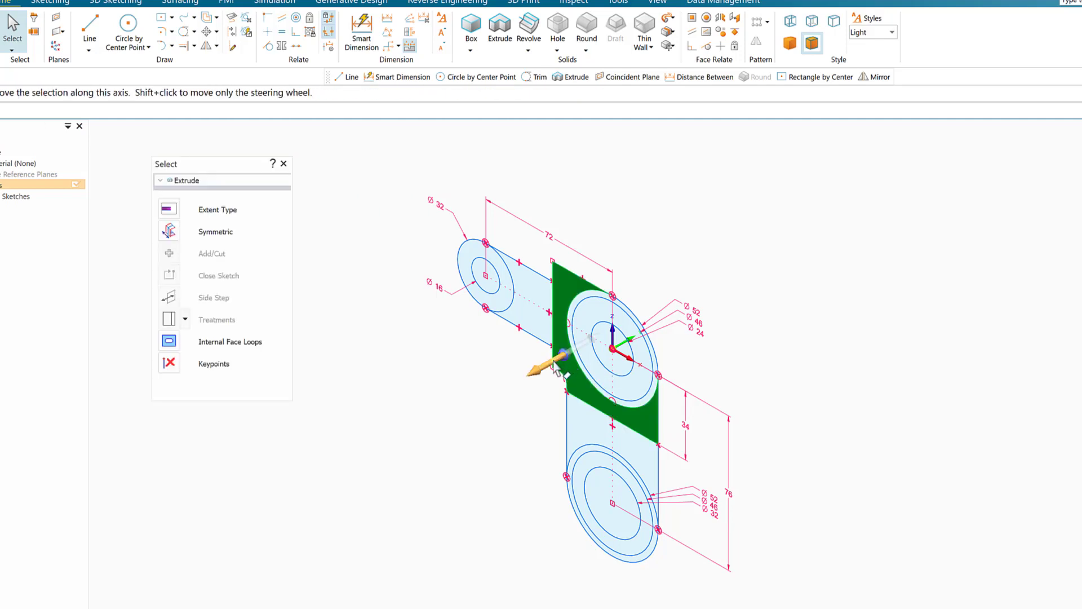
pyautogui.click(172, 233)
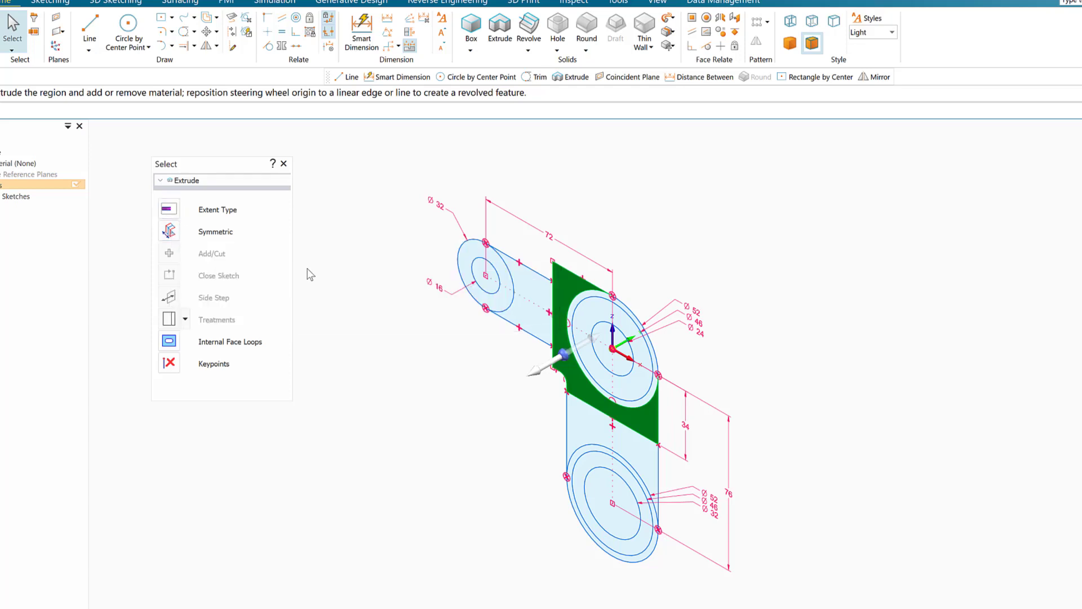
pyautogui.click(550, 367)
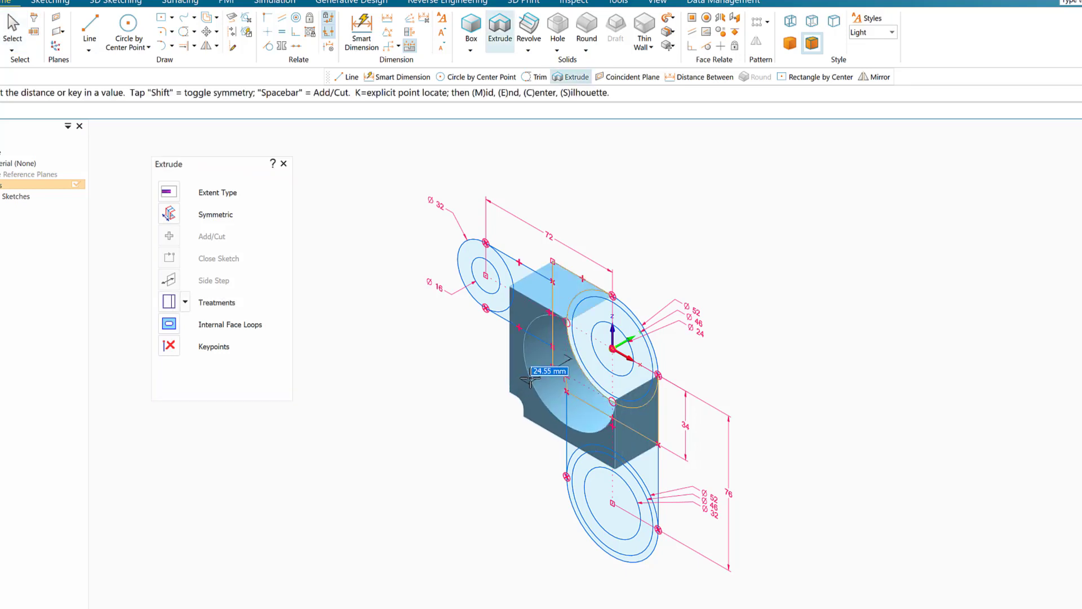
pyautogui.click(168, 214)
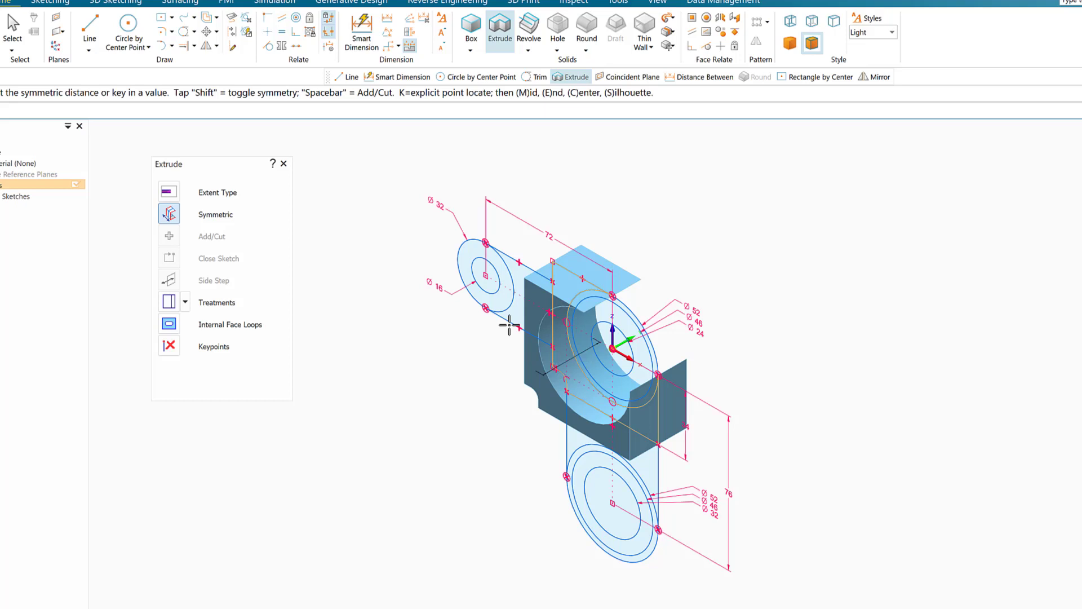
pyautogui.write('16')
pyautogui.press('Return')
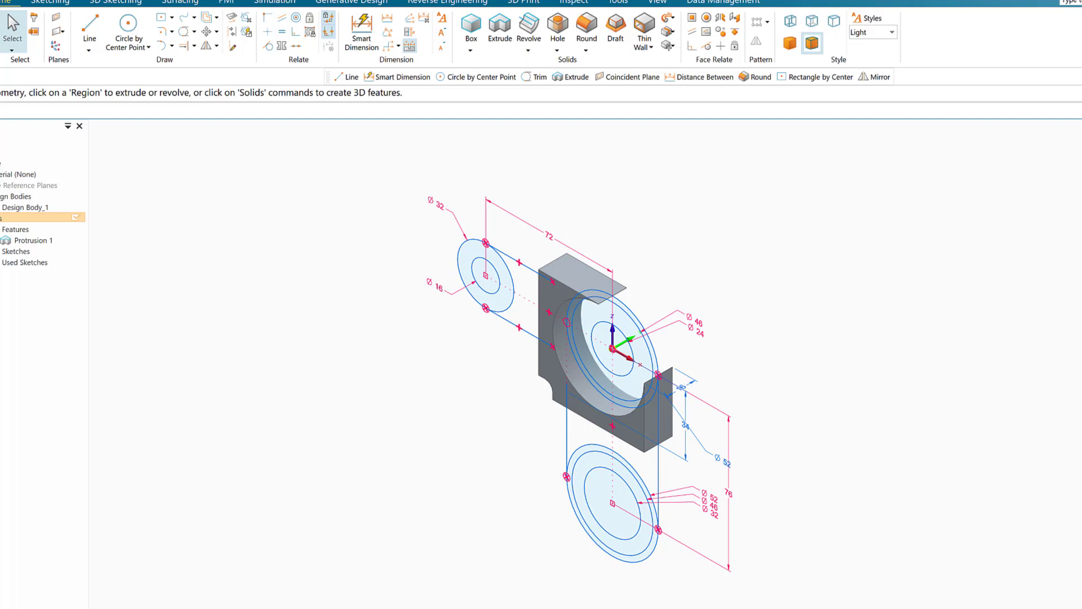
# Extrude the ring between the origin's 52 mm and 46 mm circles symmetrically by 68 mm.
pyautogui.click(873, 608)
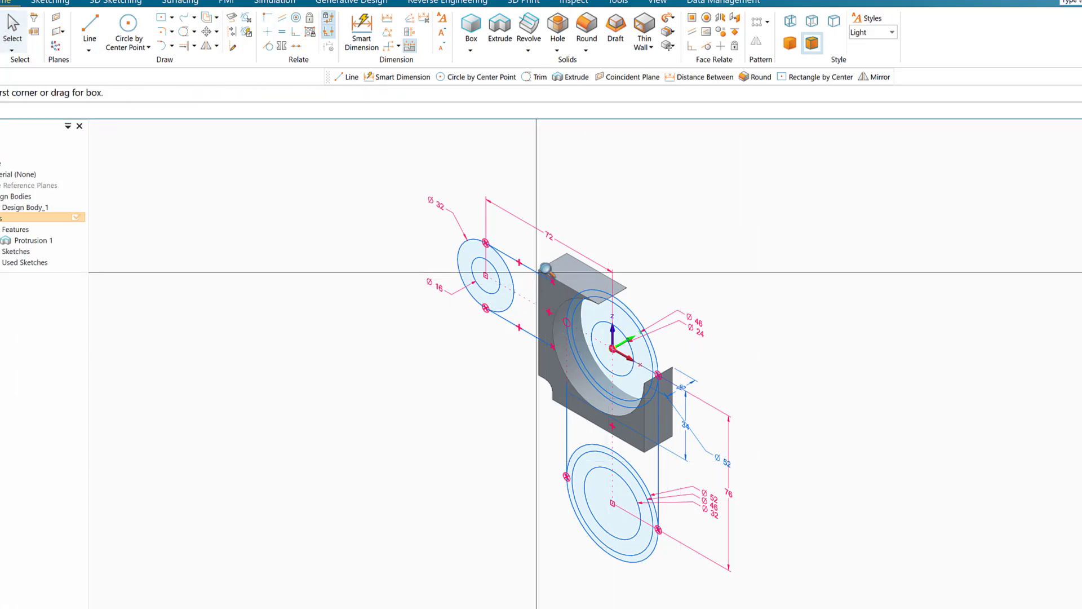
pyautogui.moveTo(548, 256); pyautogui.dragTo(623, 427)
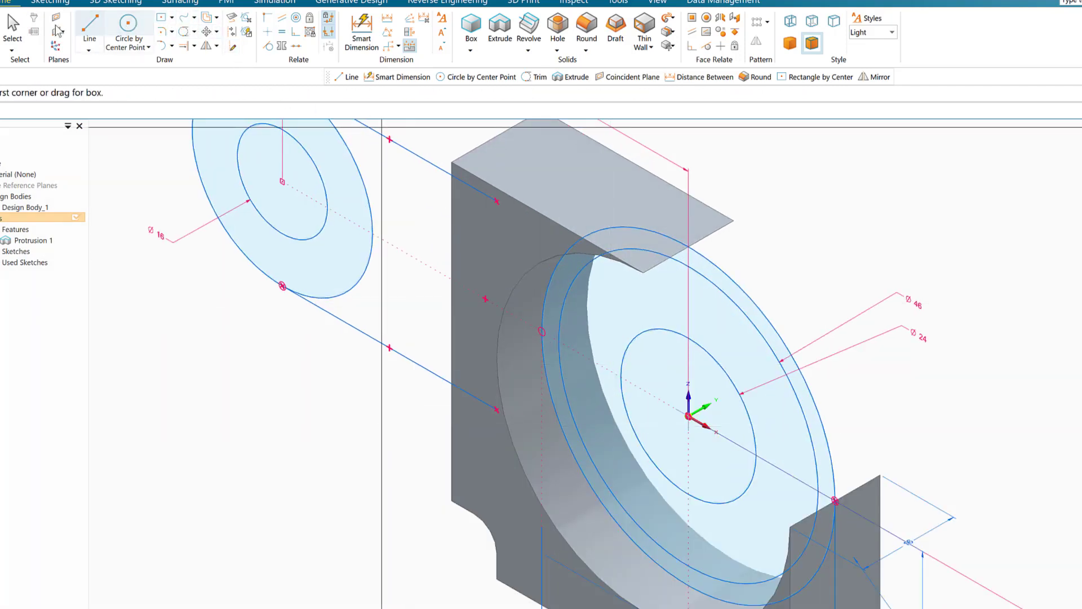
pyautogui.click(13, 26)
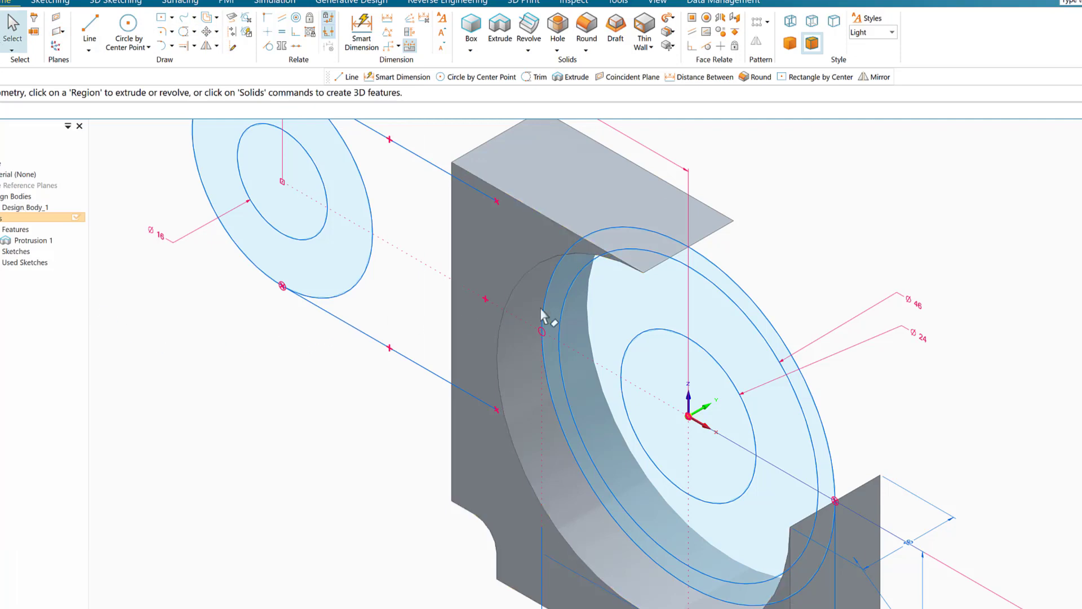
pyautogui.click(722, 286)
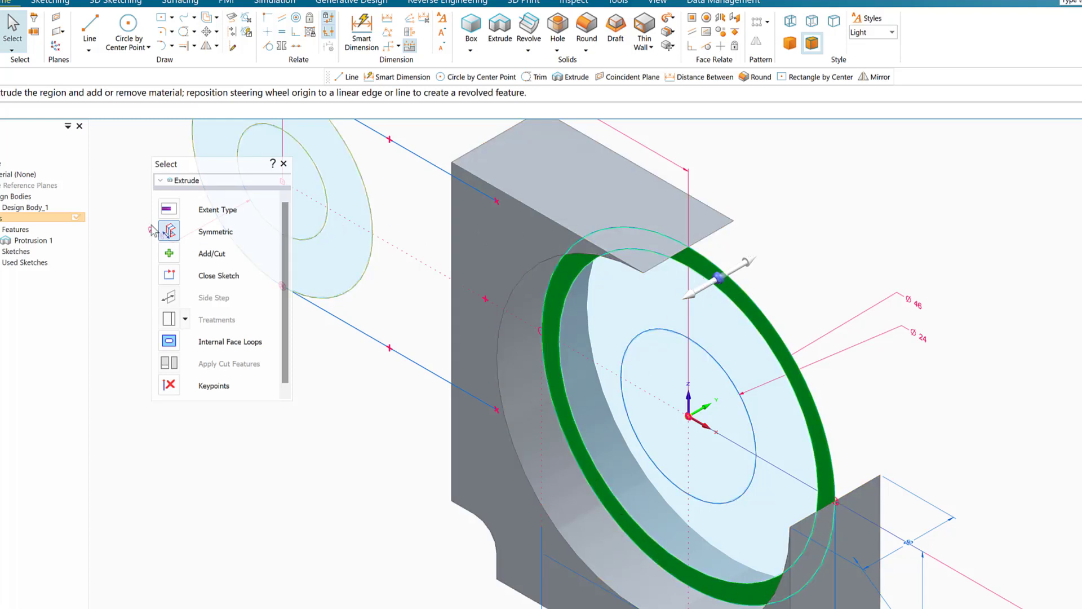
pyautogui.click(699, 294)
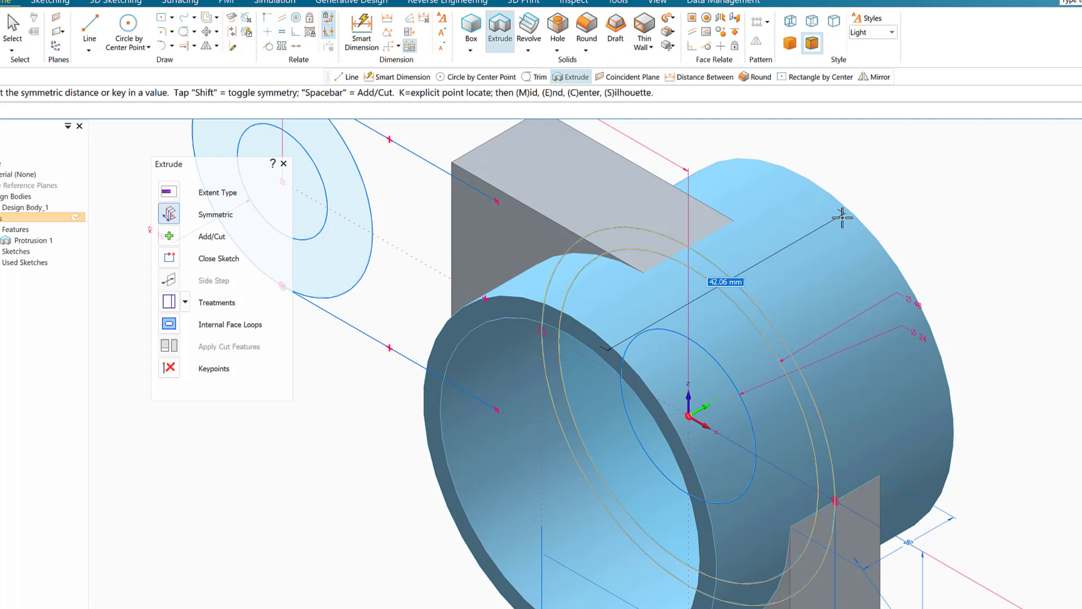
pyautogui.write('68')
pyautogui.press('Return')
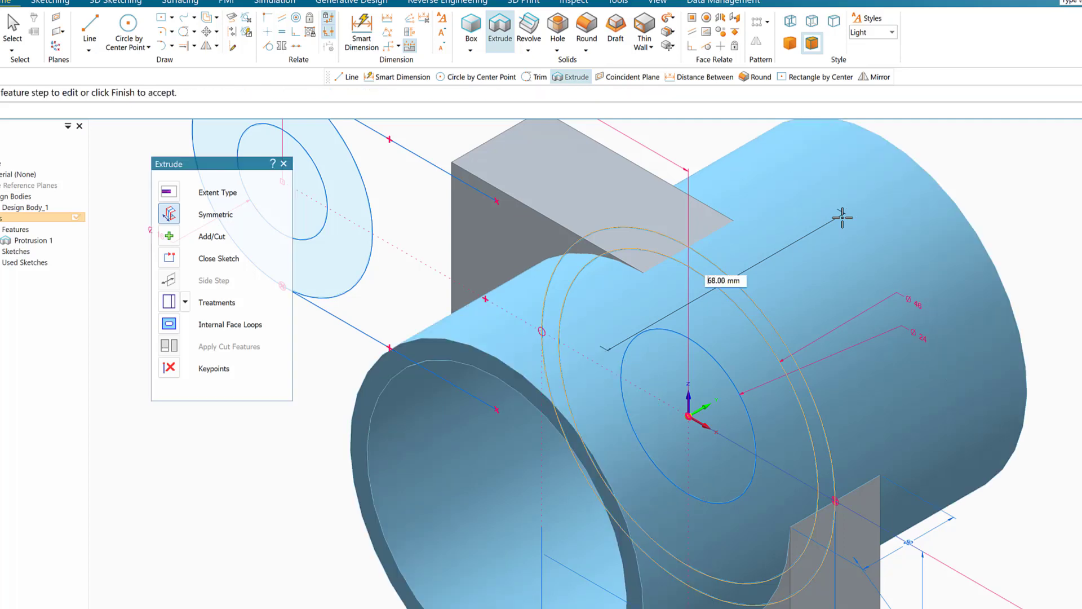
pyautogui.click(12, 25)
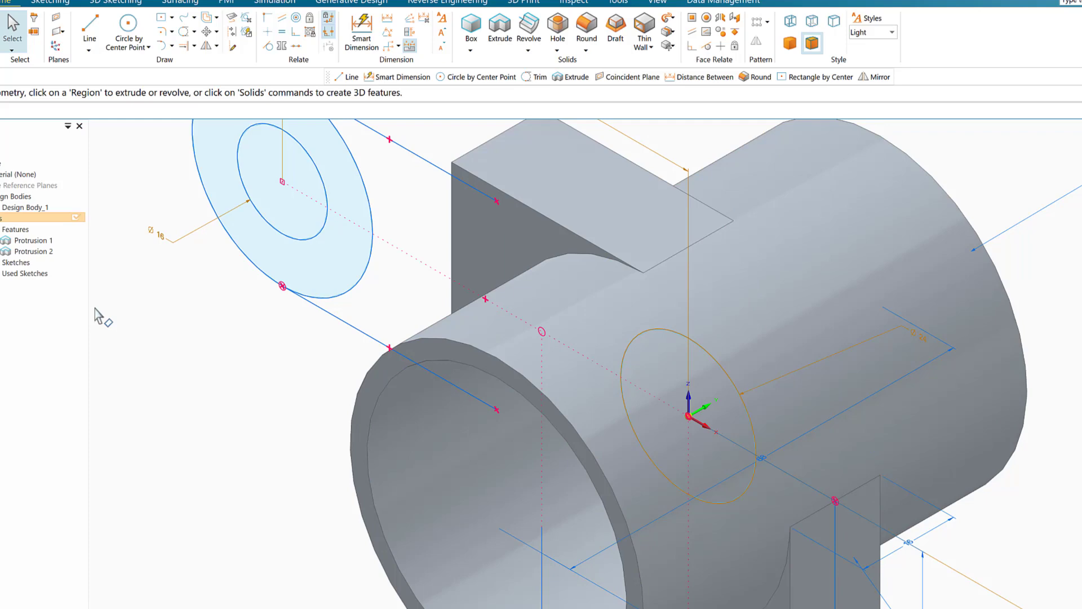
# Restore Sketch 2 from the used sketches.
pyautogui.click(5, 275)
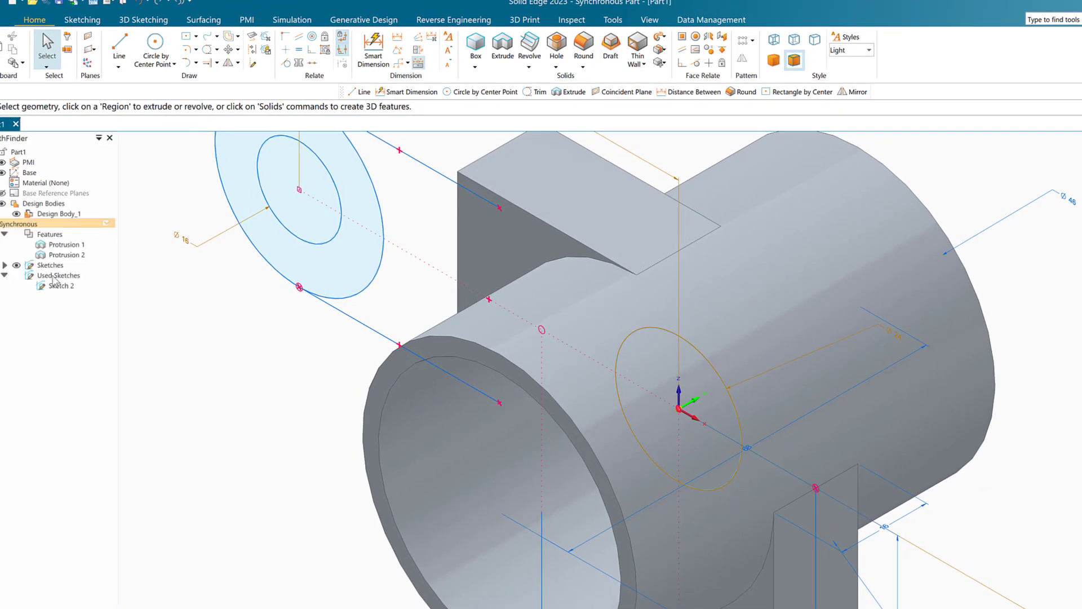
pyautogui.click(70, 276)
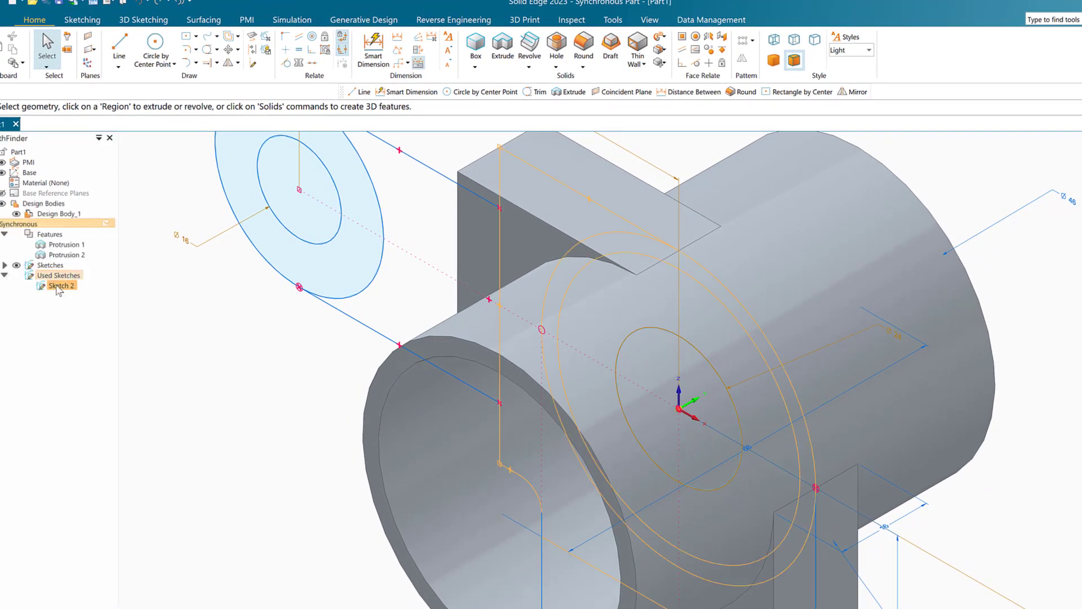
pyautogui.click(59, 287)
pyautogui.rightClick(58, 287)
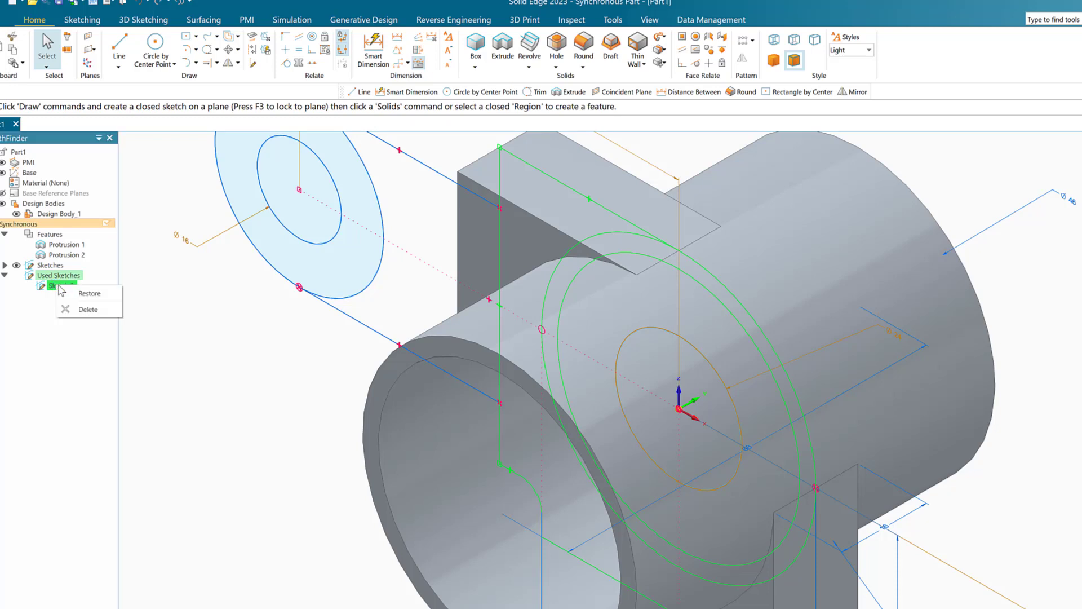
pyautogui.click(96, 297)
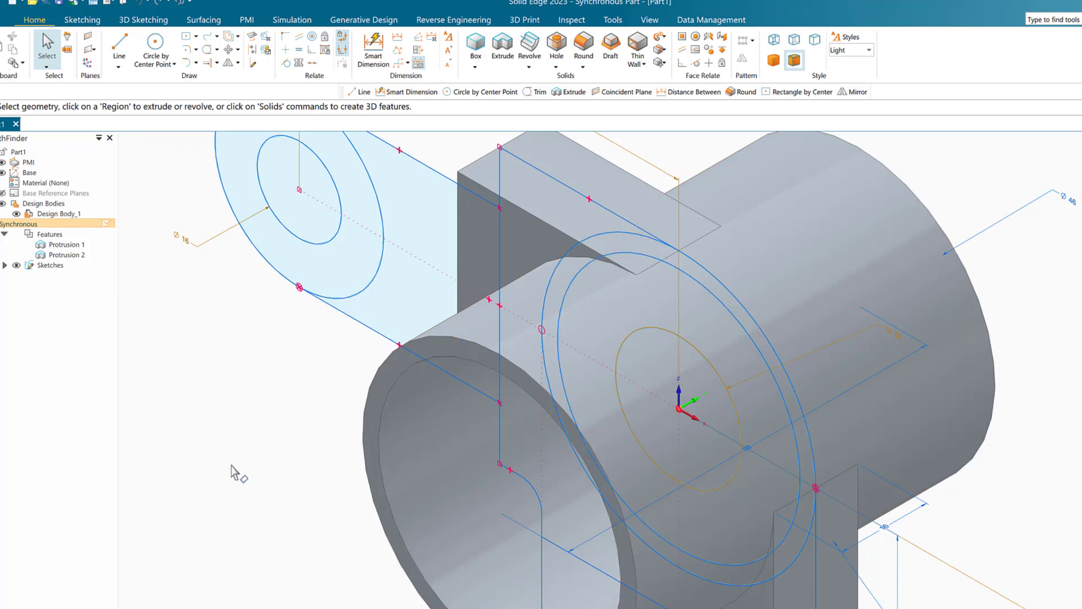
# Extrude the ring between the origin's 46 mm and 24 mm circles symmetrically by 74 mm.
pyautogui.moveTo(232, 464); pyautogui.dragTo(259, 437, button='middle')
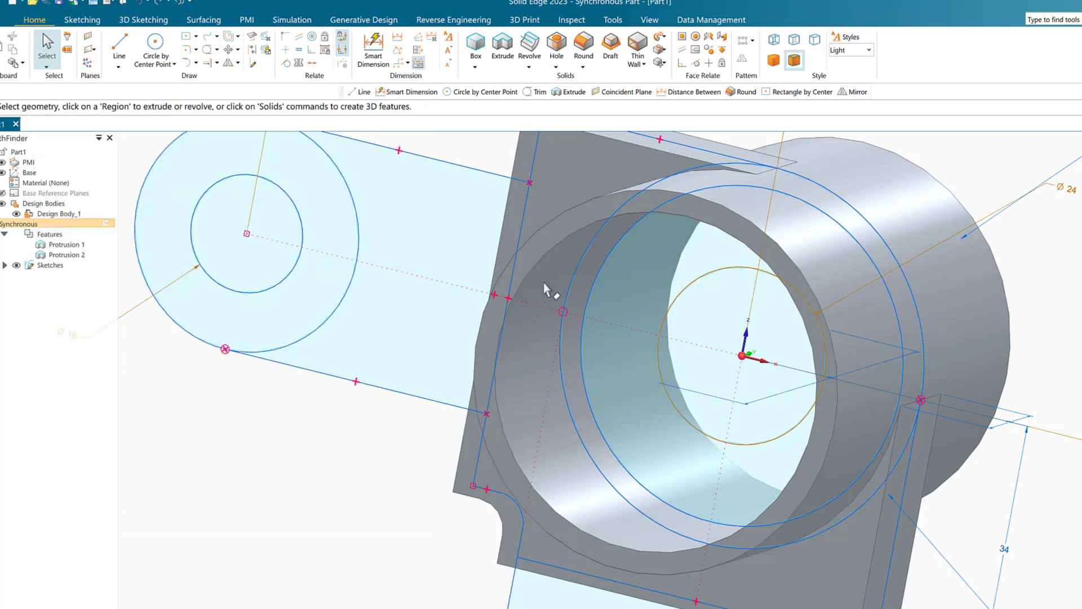
pyautogui.click(624, 325)
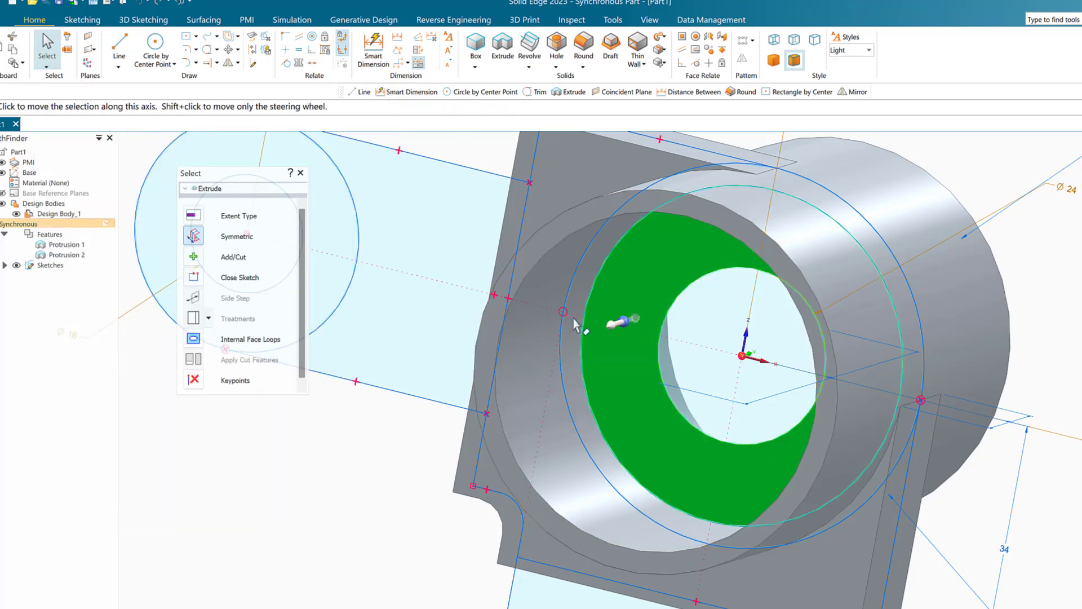
pyautogui.click(616, 326)
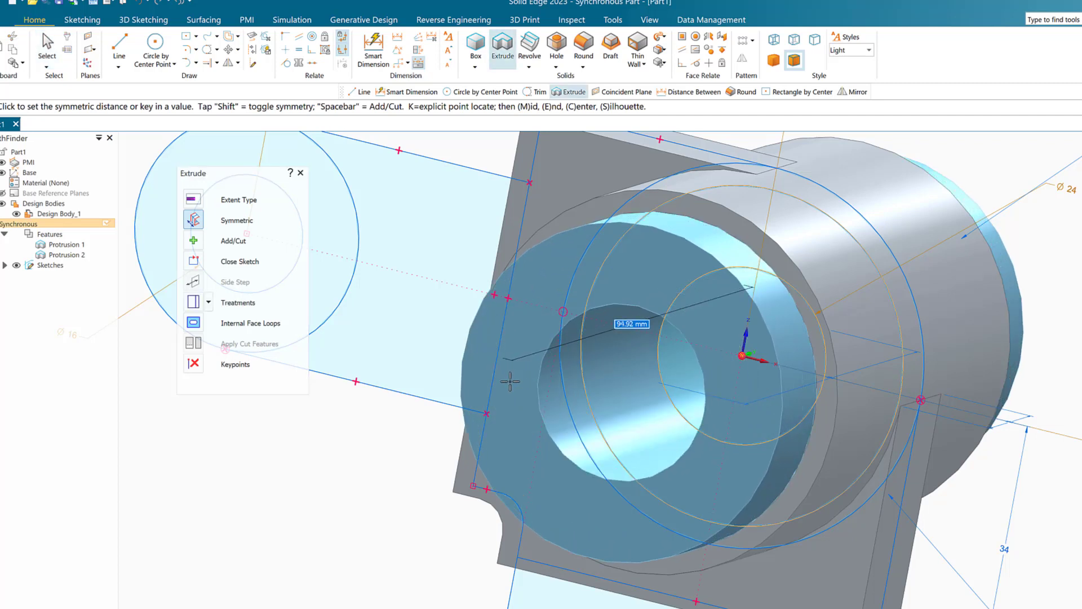
pyautogui.write('74')
pyautogui.press('Return')
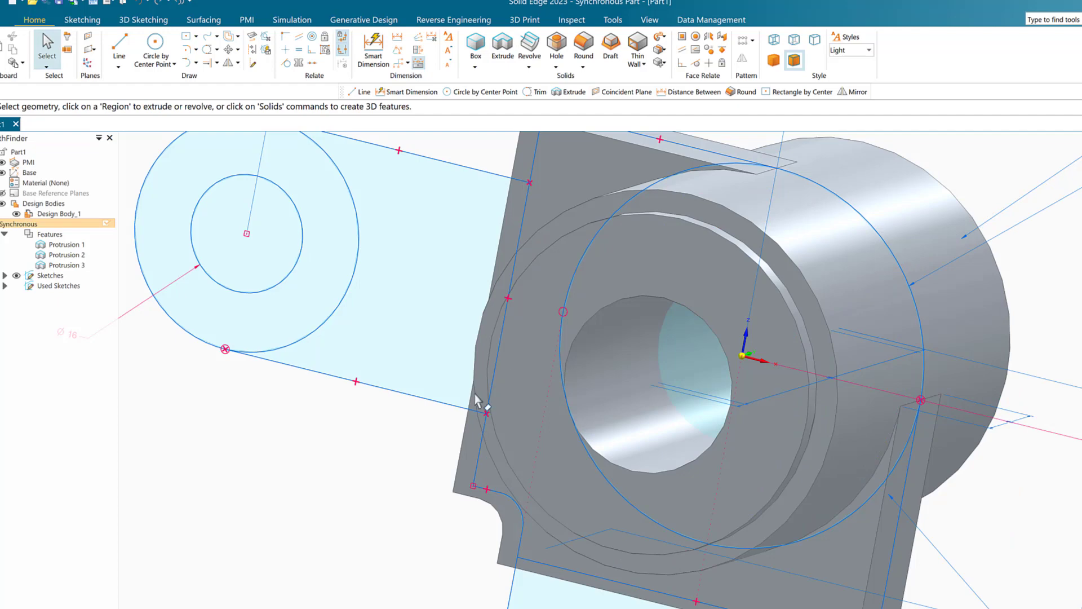
# Extrude the arm region between the side 32 mm circle and the central body symmetrically by 52 mm.
pyautogui.moveTo(958, 333)
pyautogui.mouseDown(button='middle')
pyautogui.moveTo(1008, 332)
pyautogui.moveTo(998, 309)
pyautogui.moveTo(1049, 282)
pyautogui.moveTo(998, 320)
pyautogui.mouseUp(button='middle')
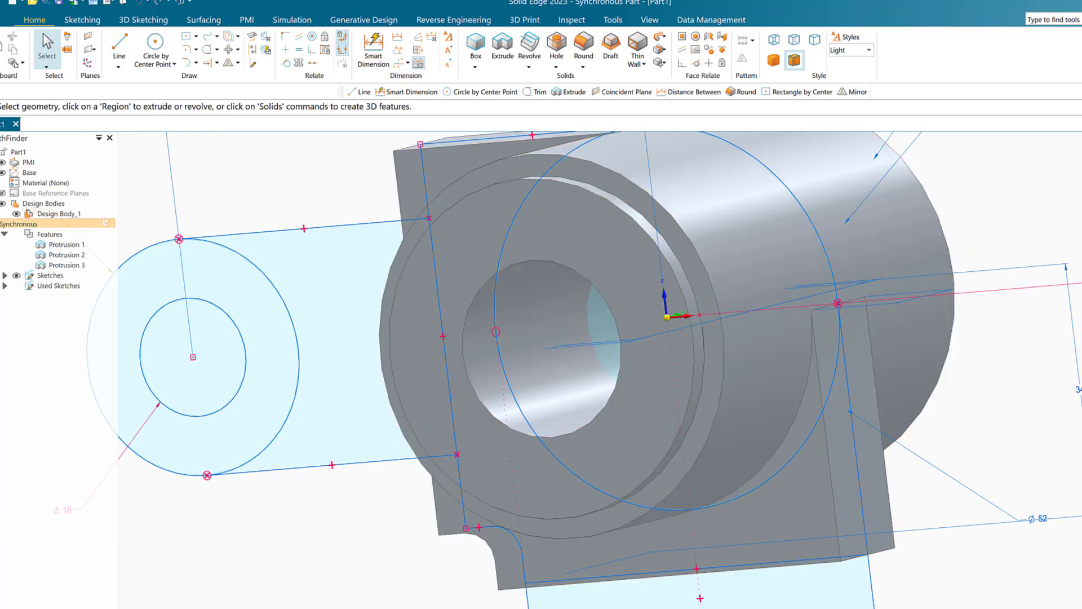
pyautogui.click(949, 608)
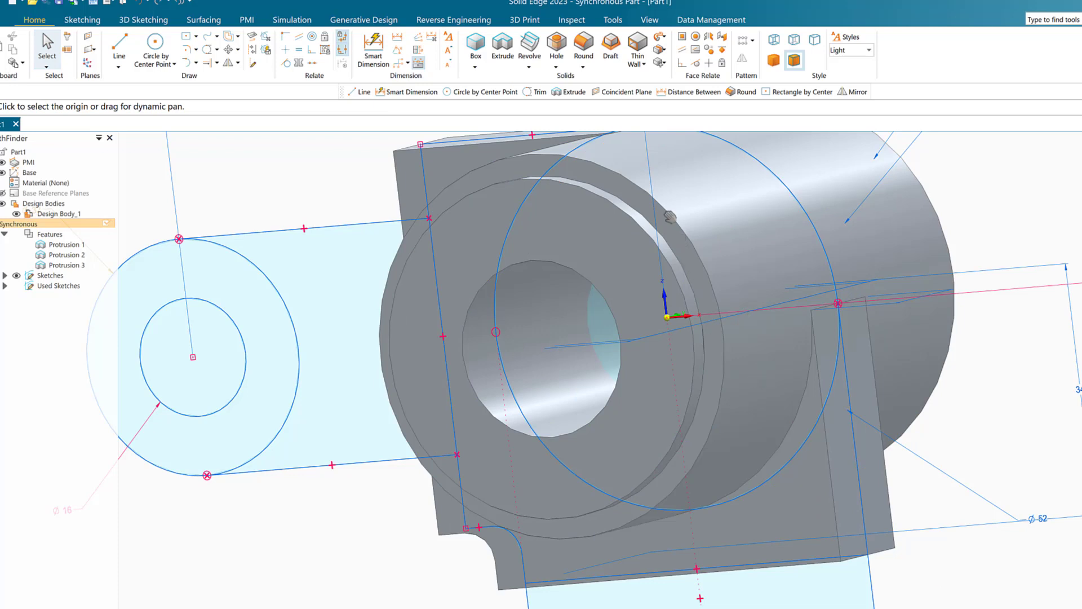
pyautogui.moveTo(670, 217); pyautogui.dragTo(921, 205)
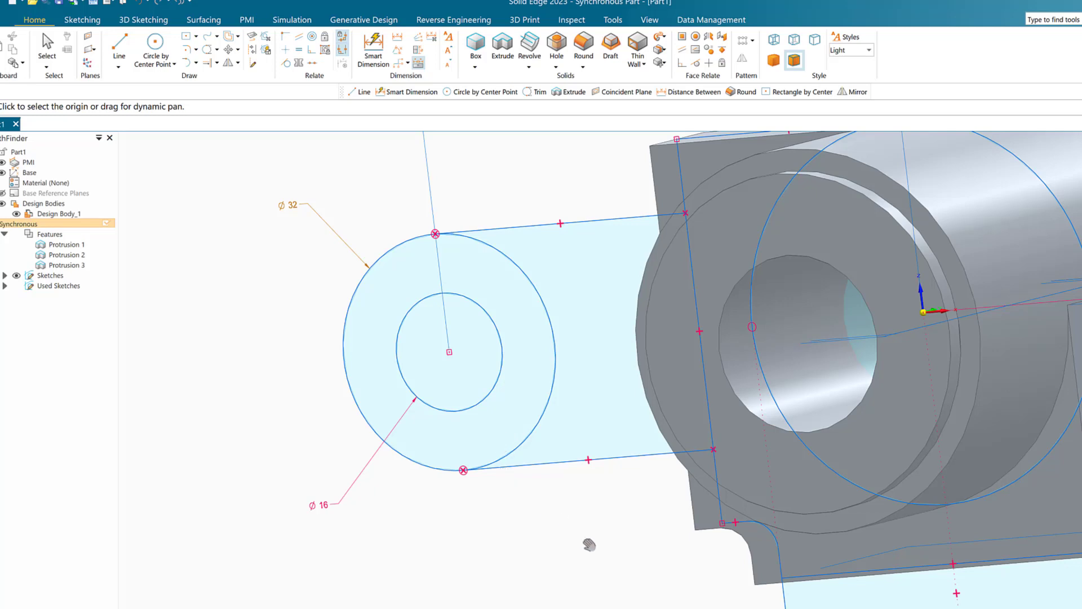
pyautogui.click(48, 46)
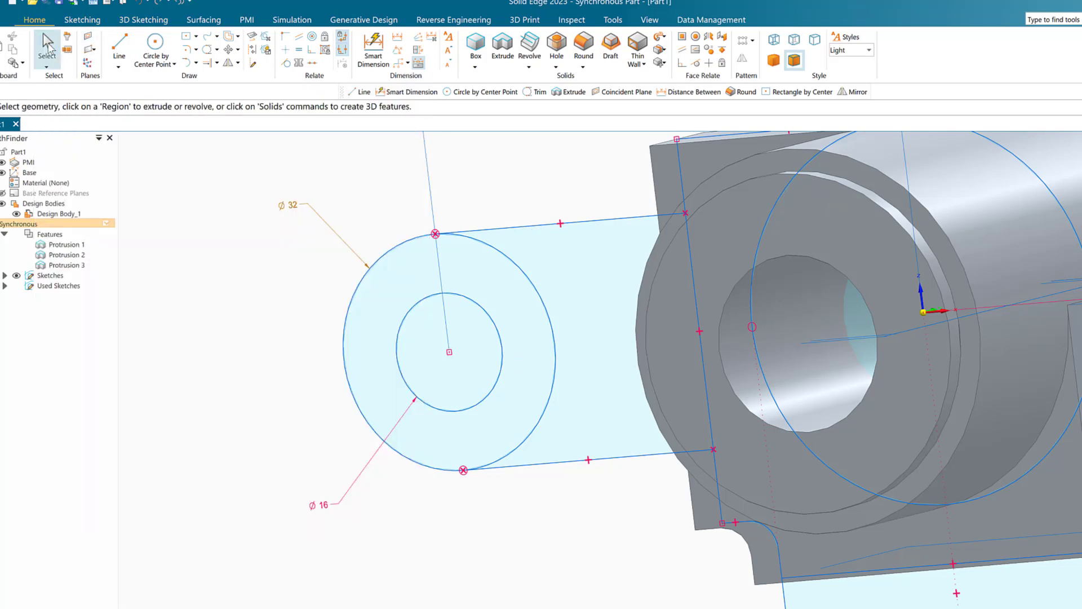
pyautogui.click(558, 259)
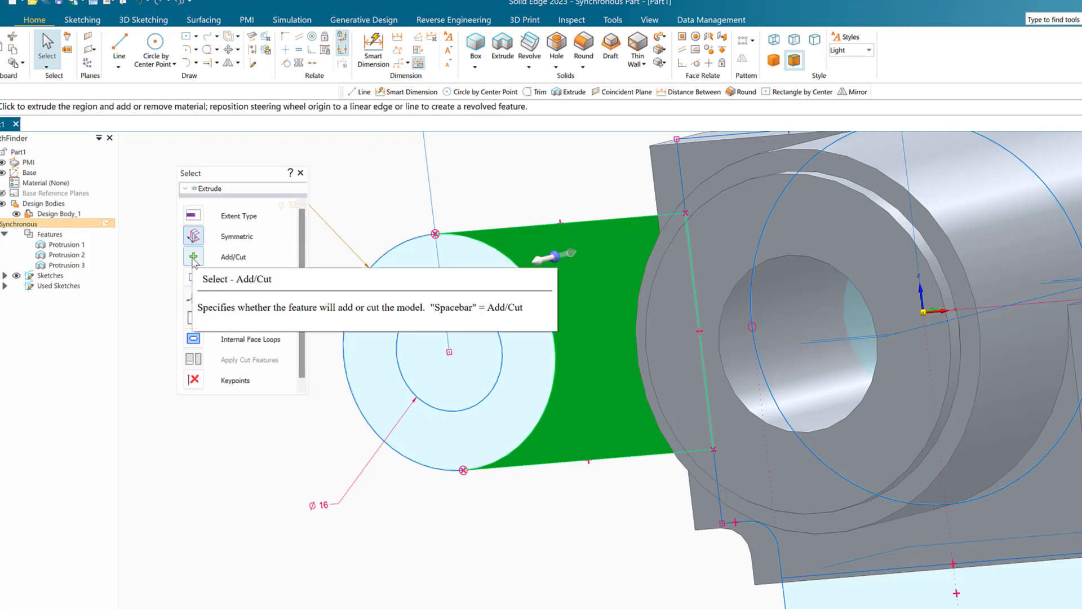
pyautogui.click(542, 259)
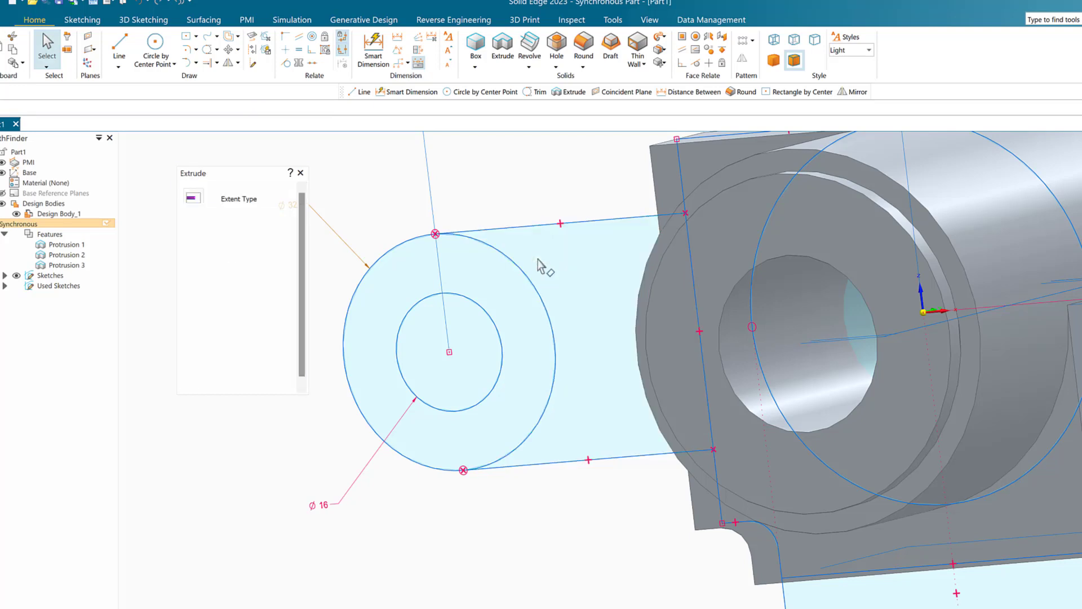
pyautogui.click(518, 294)
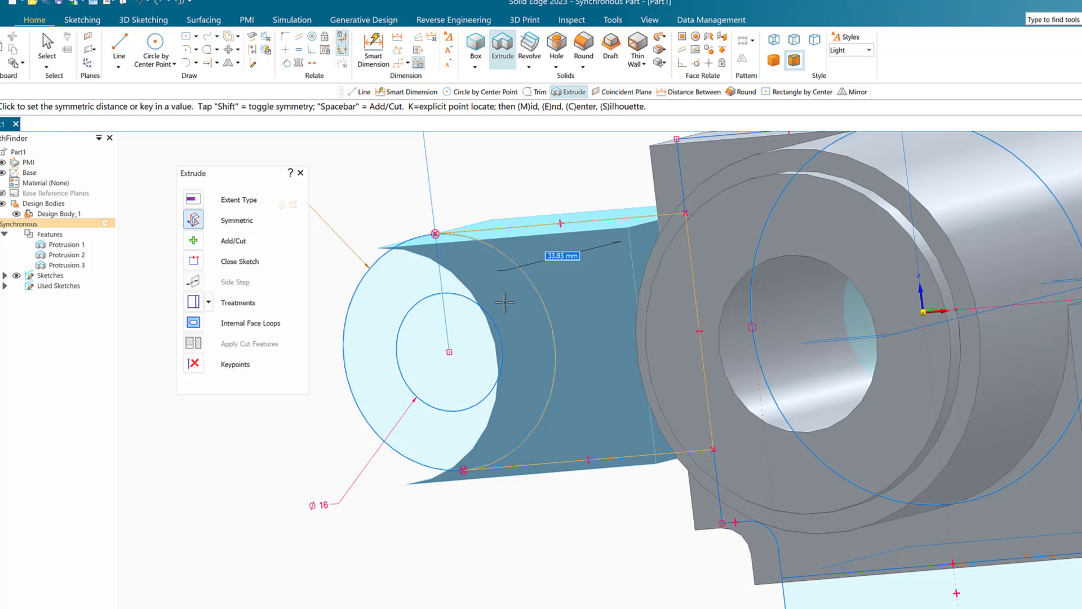
pyautogui.write('52')
pyautogui.press('Return')
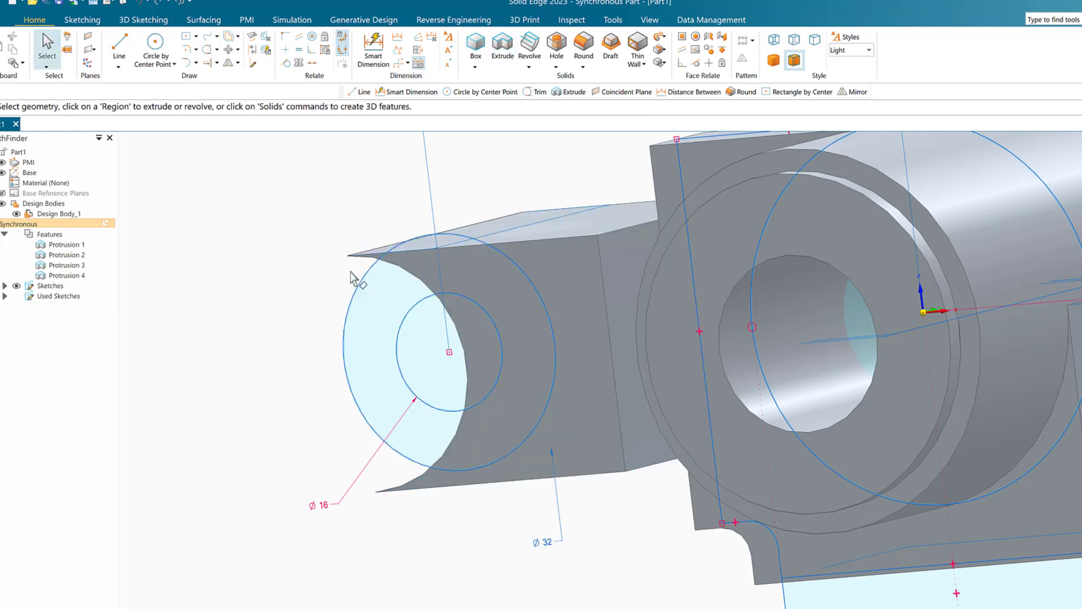
# Extrude the ring between the side arm's 32 mm and 16 mm circles symmetrically by 60 mm.
pyautogui.click(377, 359)
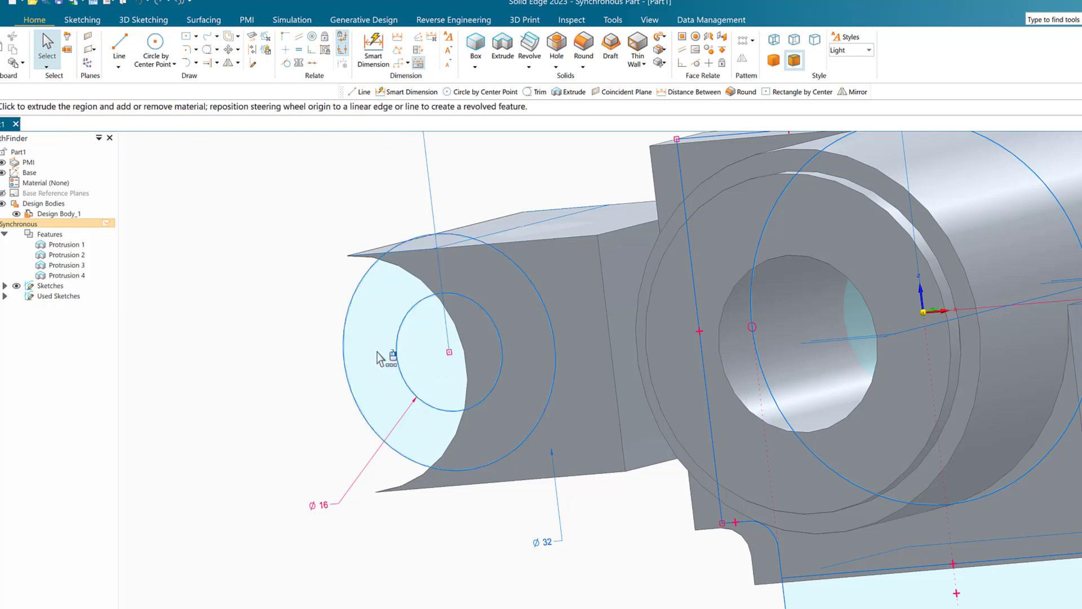
pyautogui.click(369, 356)
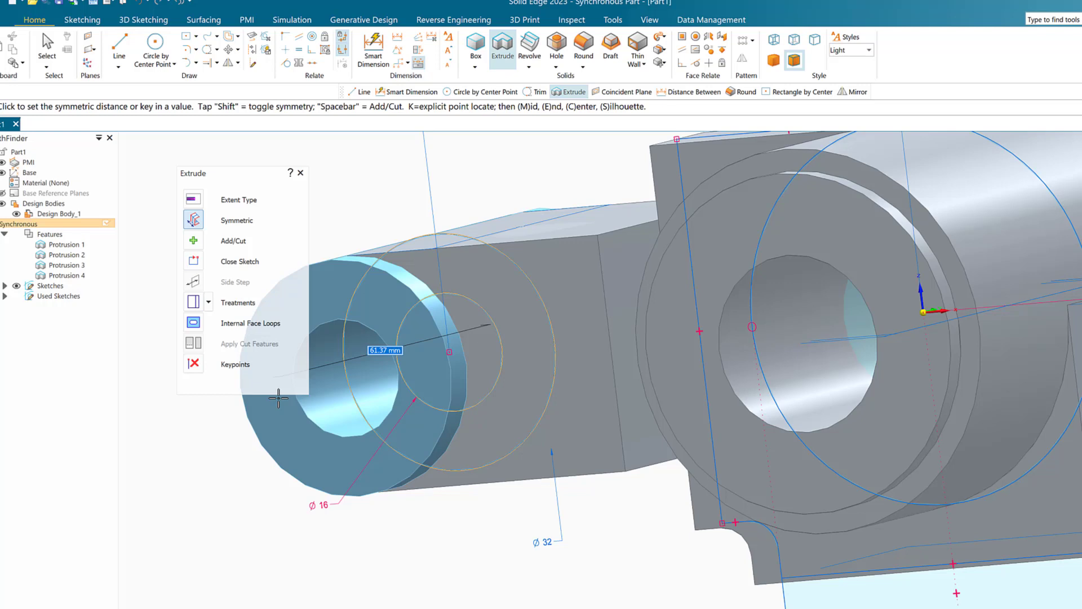
pyautogui.write('60')
pyautogui.press('Return')
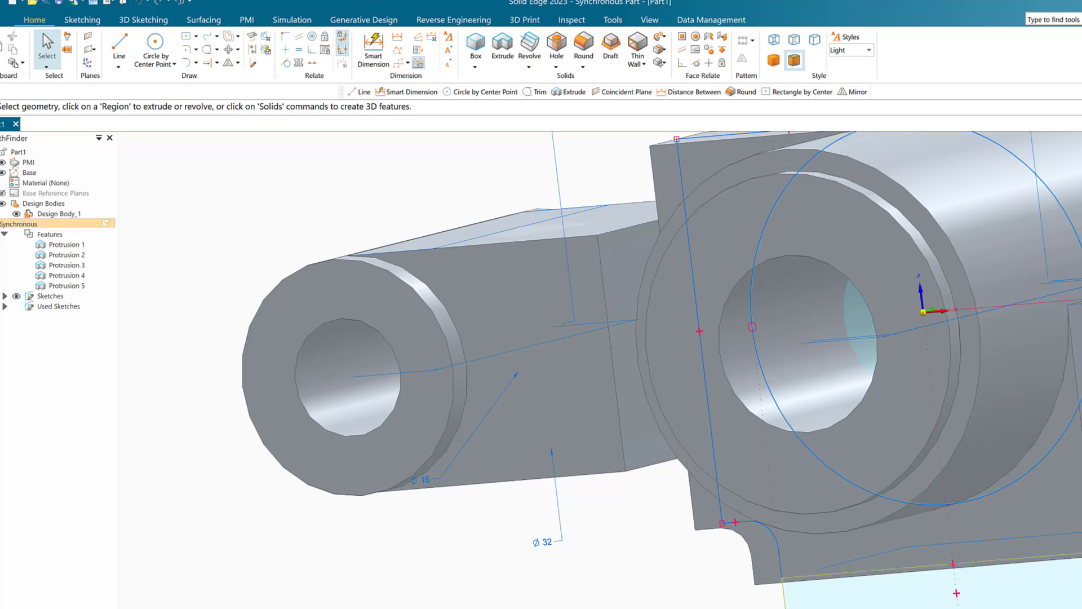
# Extrude the lower arm region together with the ring between its 52 mm and 46 mm circles symmetrically by 68 mm.
pyautogui.click(865, 608)
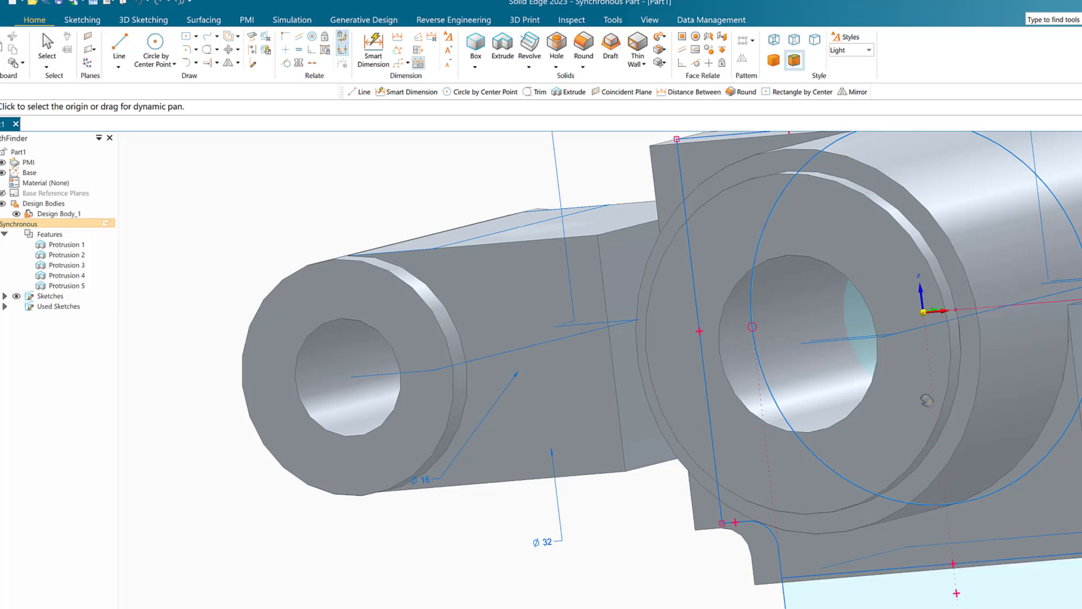
pyautogui.moveTo(938, 480); pyautogui.dragTo(715, 190)
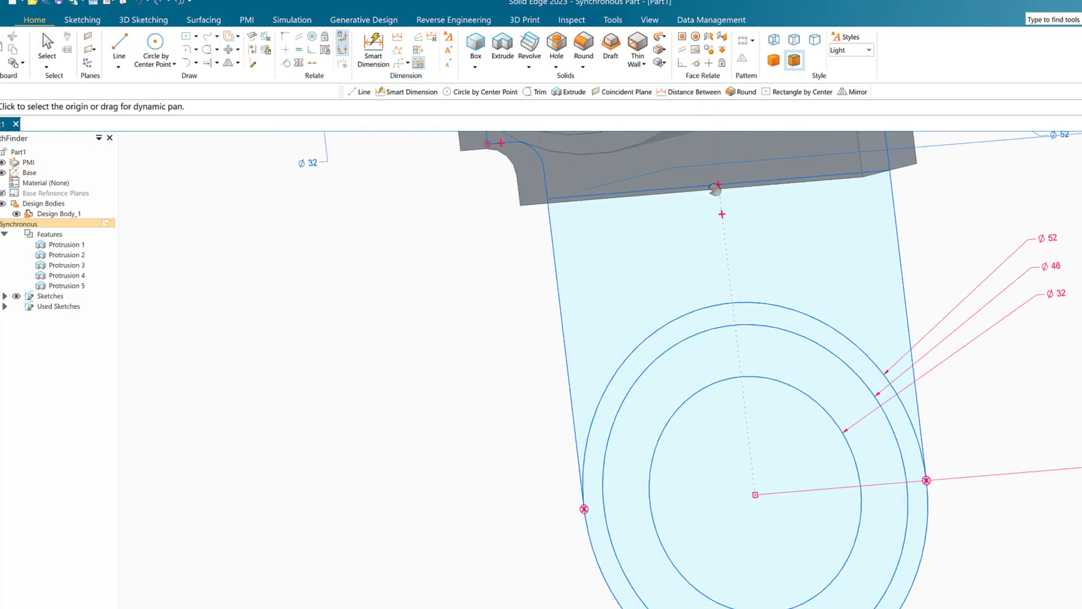
pyautogui.scroll(-1, 715, 189)
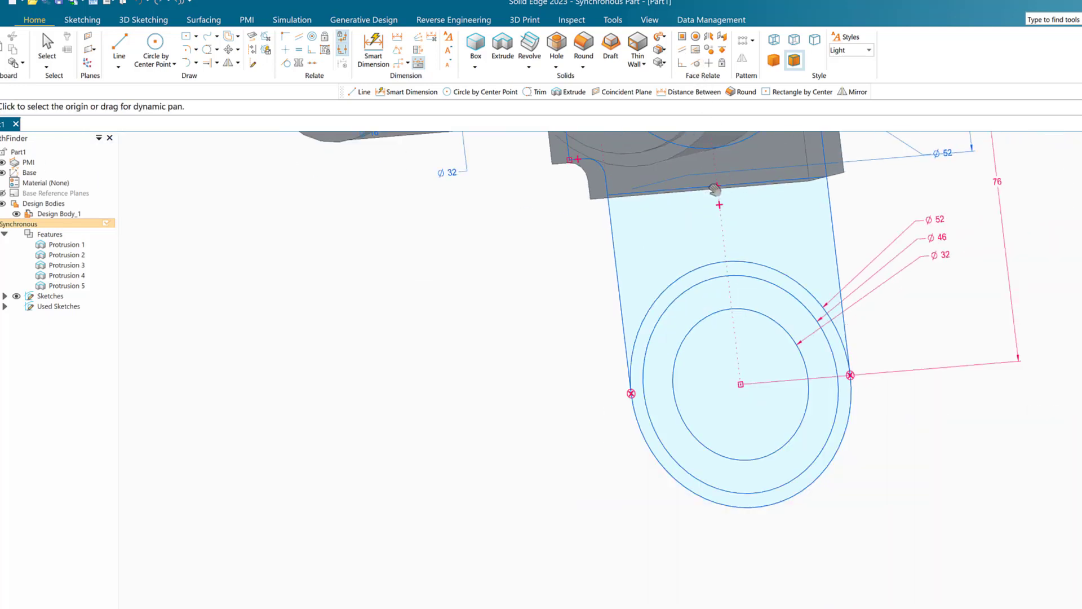
pyautogui.scroll(1, 715, 189)
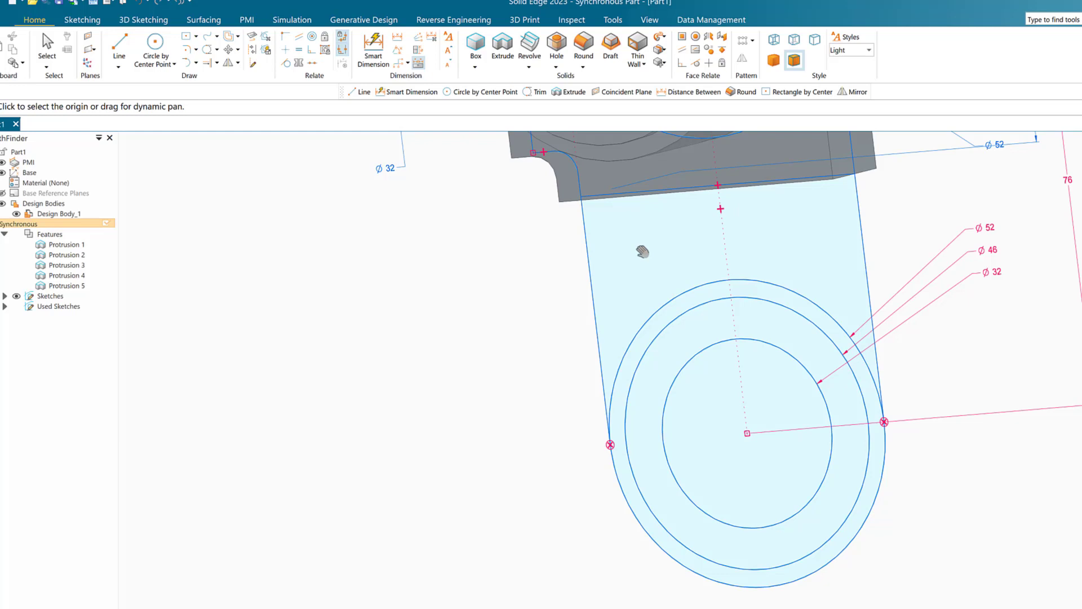
pyautogui.press('Escape')
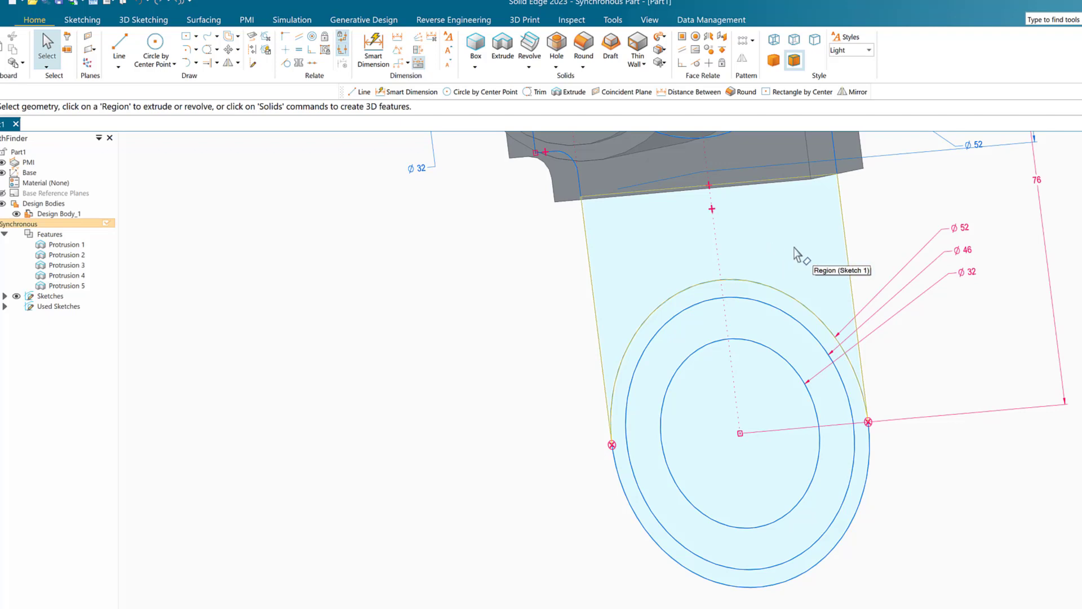
pyautogui.click(766, 262)
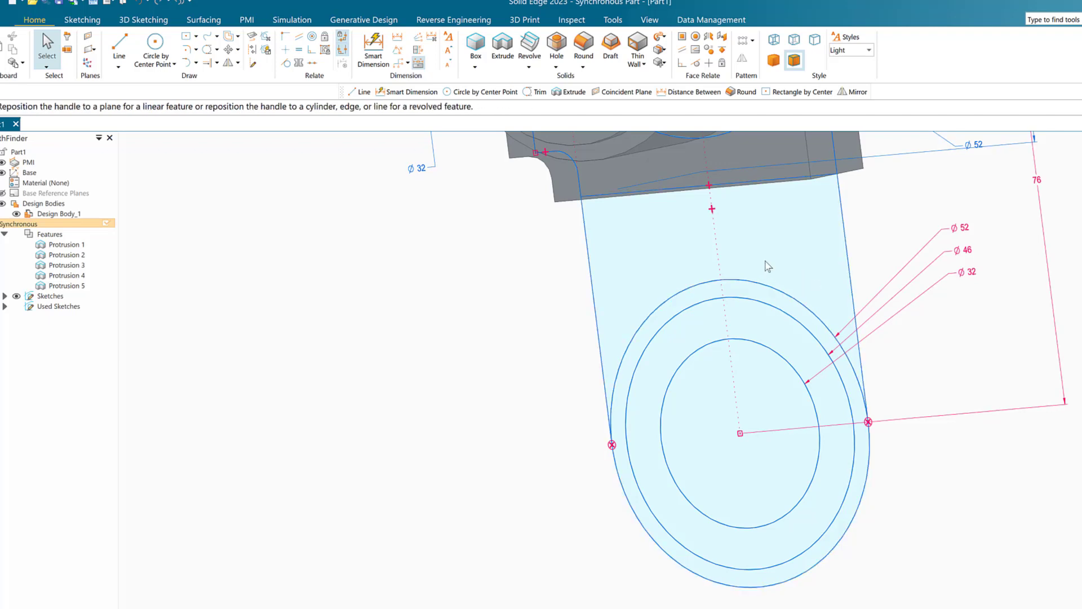
pyautogui.click(765, 263)
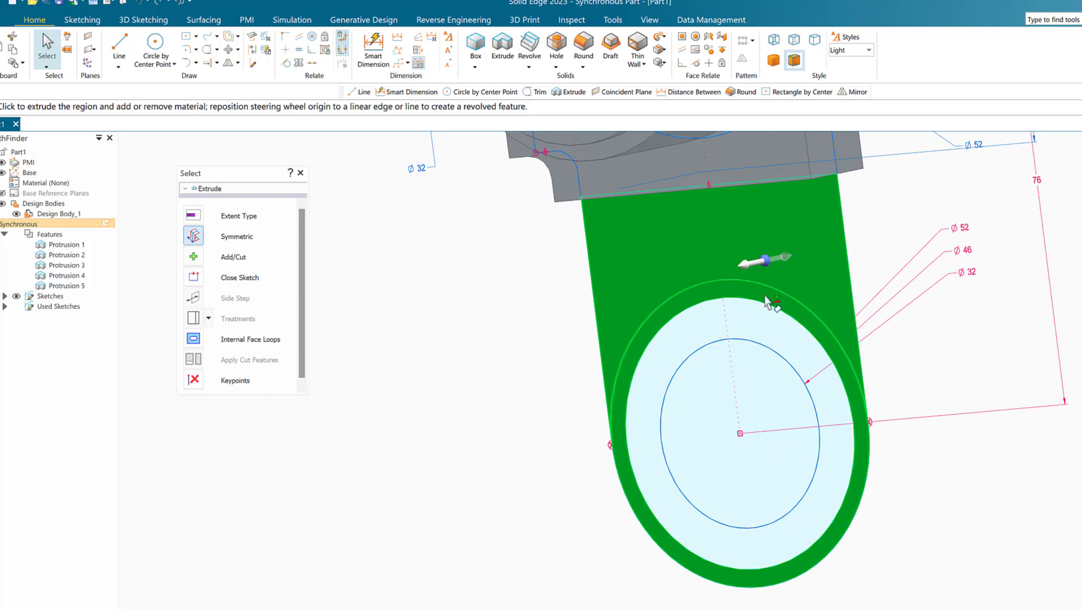
pyautogui.click(754, 266)
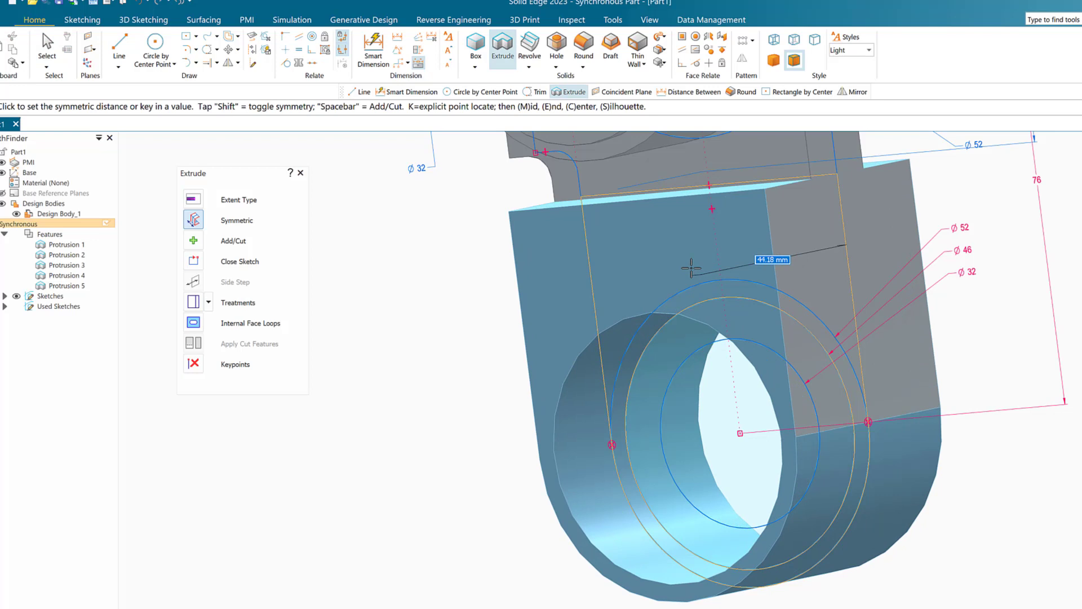
pyautogui.write('68')
pyautogui.press('Return')
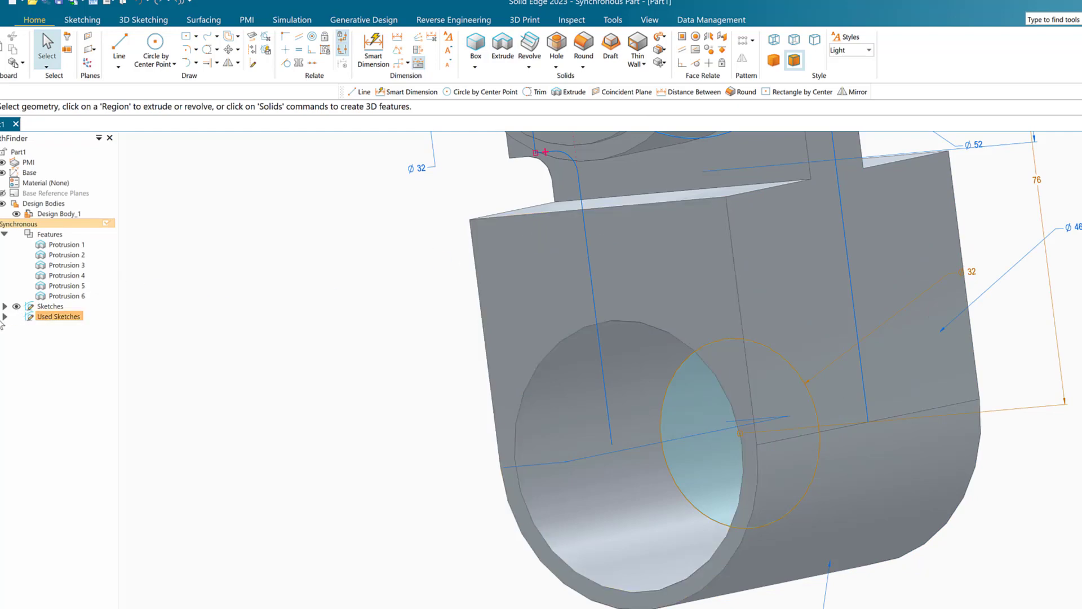
# Restore Sketch 3 from the used sketches.
pyautogui.click(5, 316)
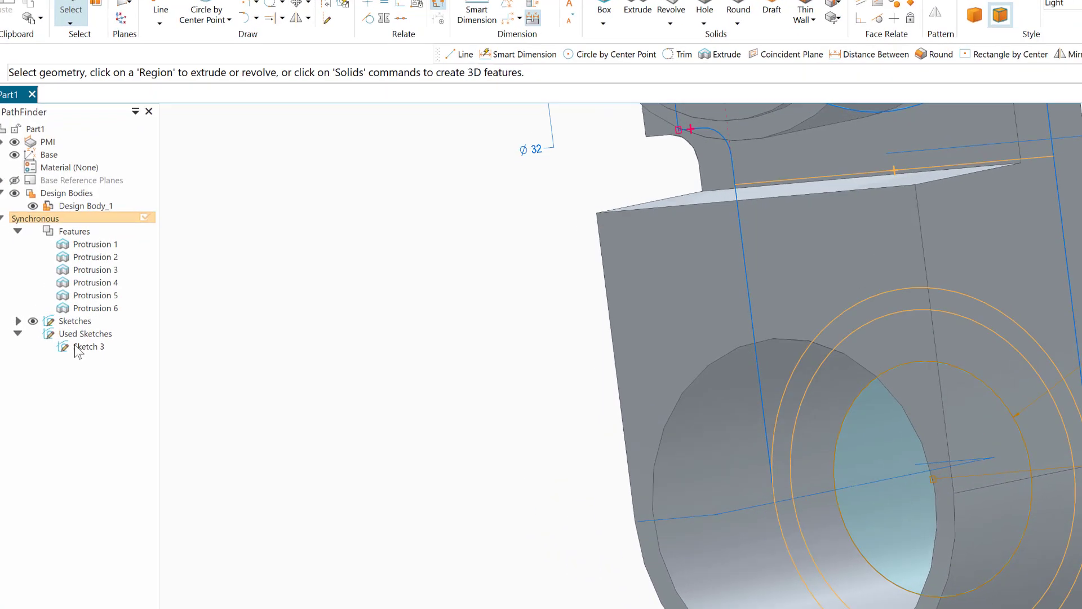
pyautogui.click(82, 348)
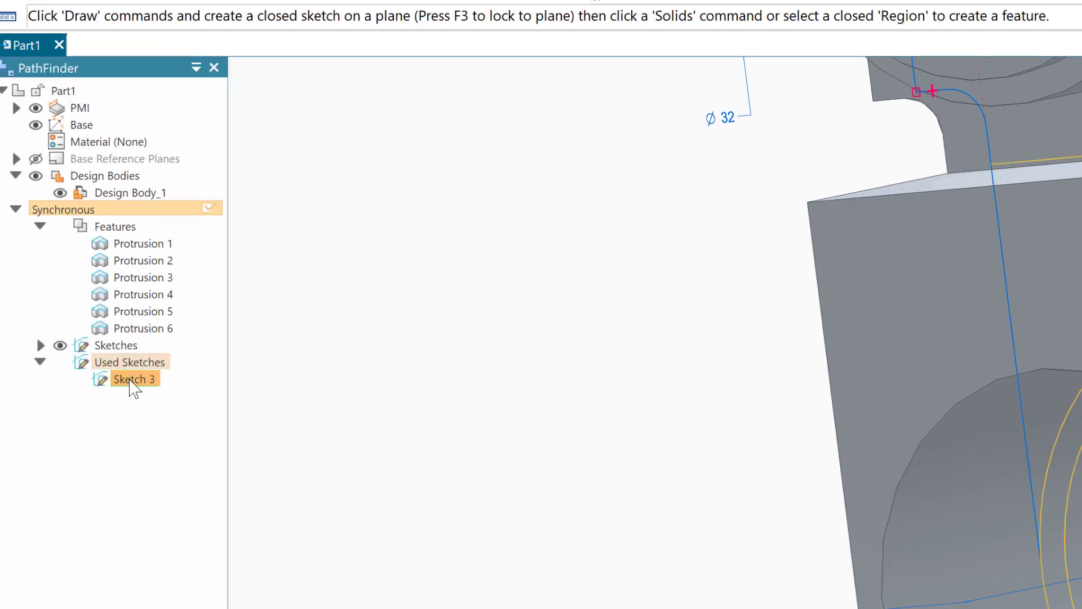
pyautogui.rightClick(130, 381)
pyautogui.click(181, 393)
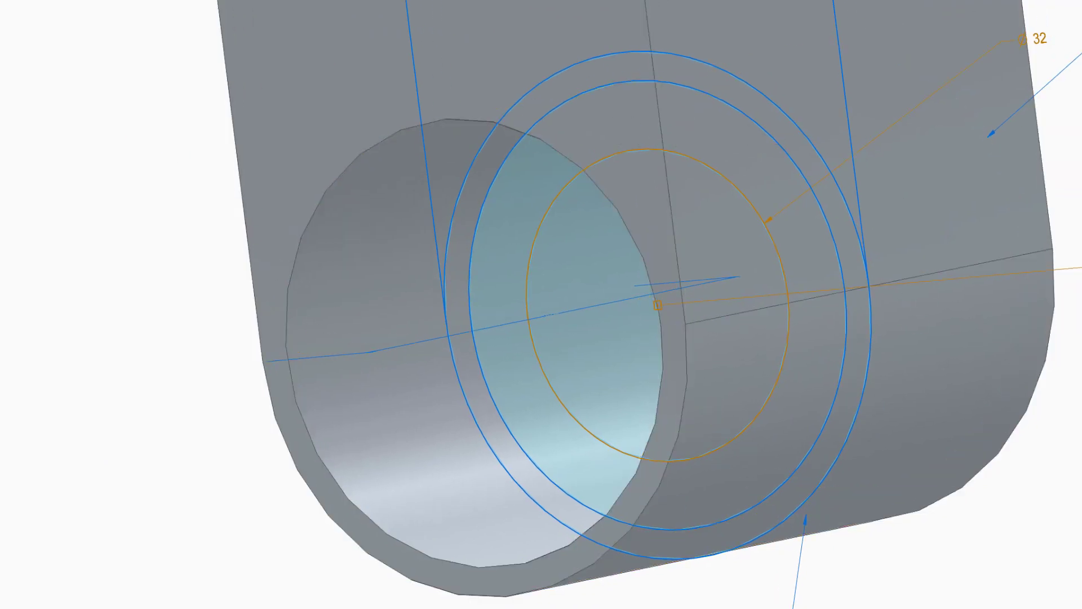
# Extrude the ring between the lower arm's 46 mm and 32 mm circles symmetrically by 74 mm.
pyautogui.moveTo(0, 373); pyautogui.dragTo(32, 374, button='middle')
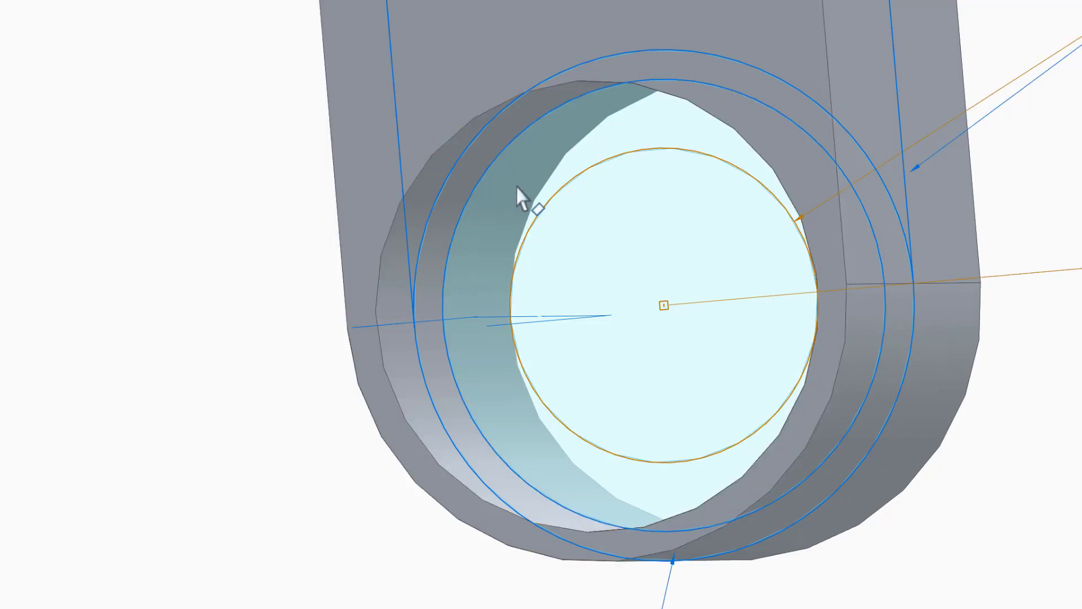
pyautogui.click(626, 137)
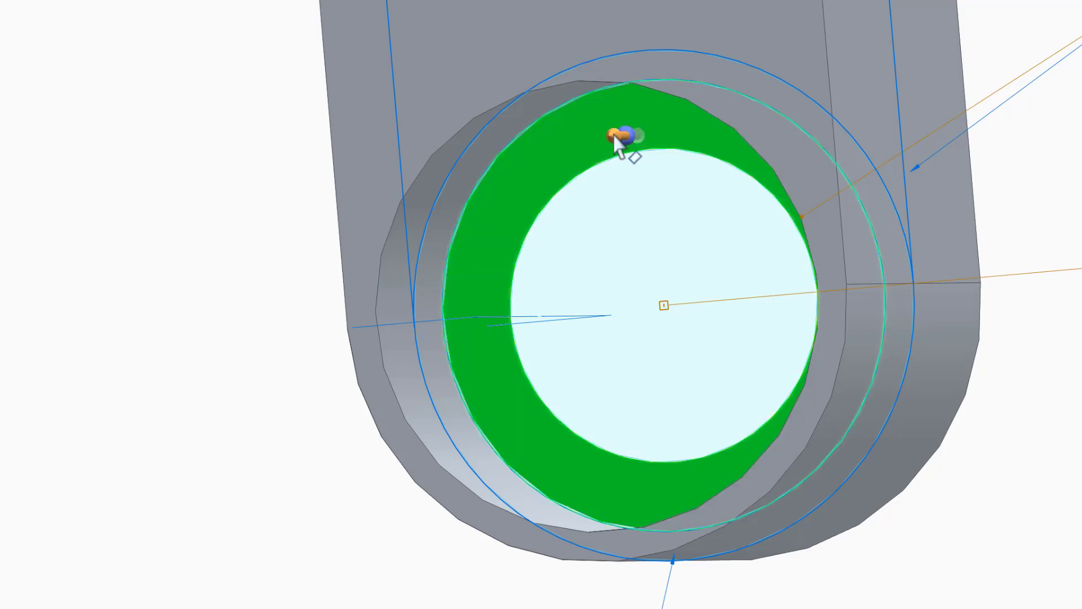
pyautogui.click(614, 136)
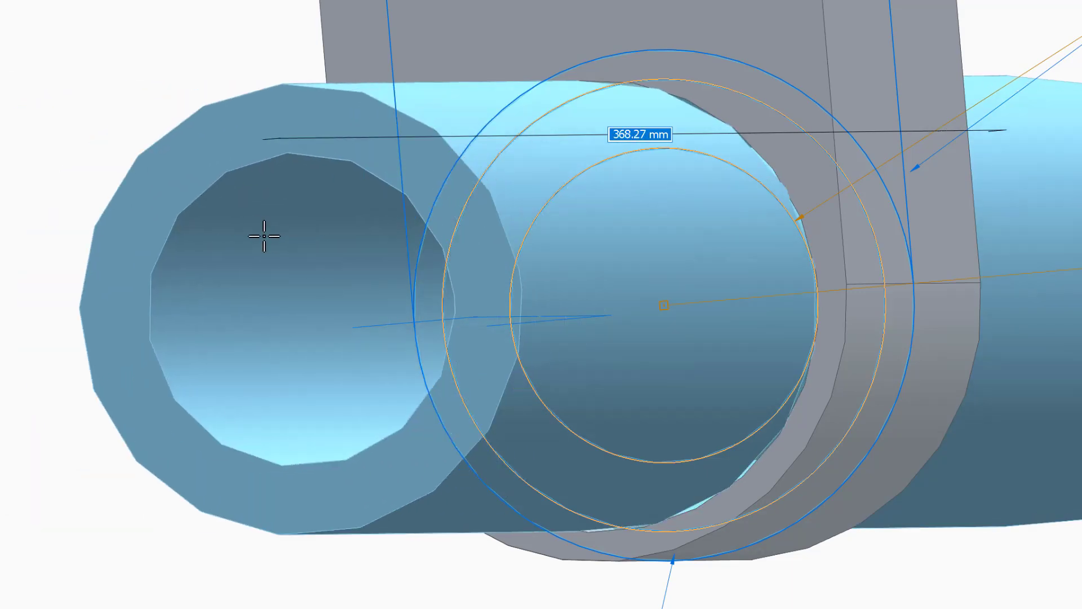
pyautogui.write('7')
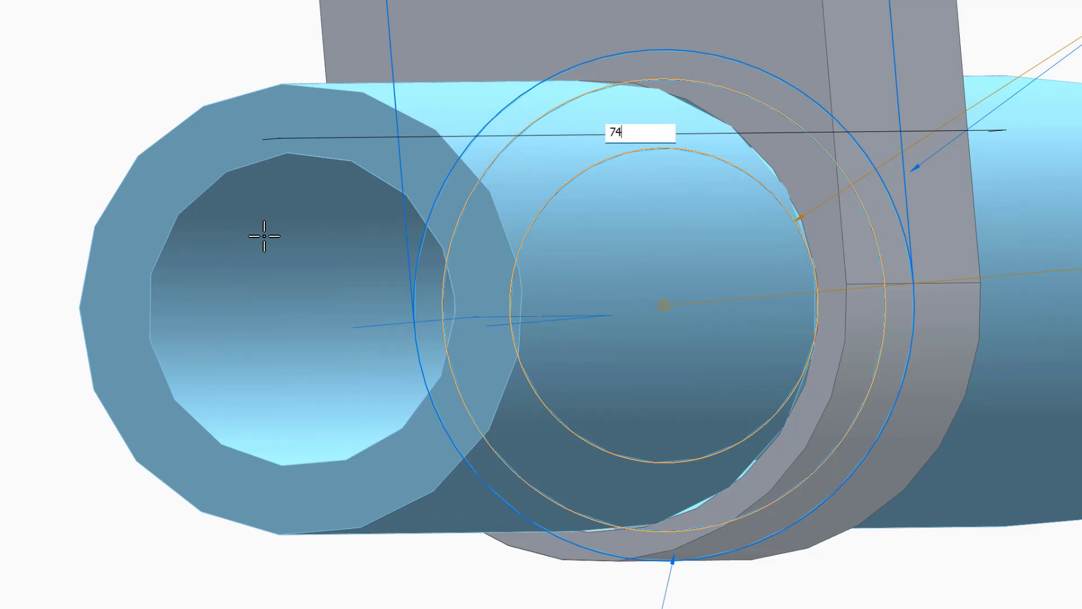
pyautogui.write('4')
pyautogui.press('Return')
pyautogui.middleClick(264, 235)
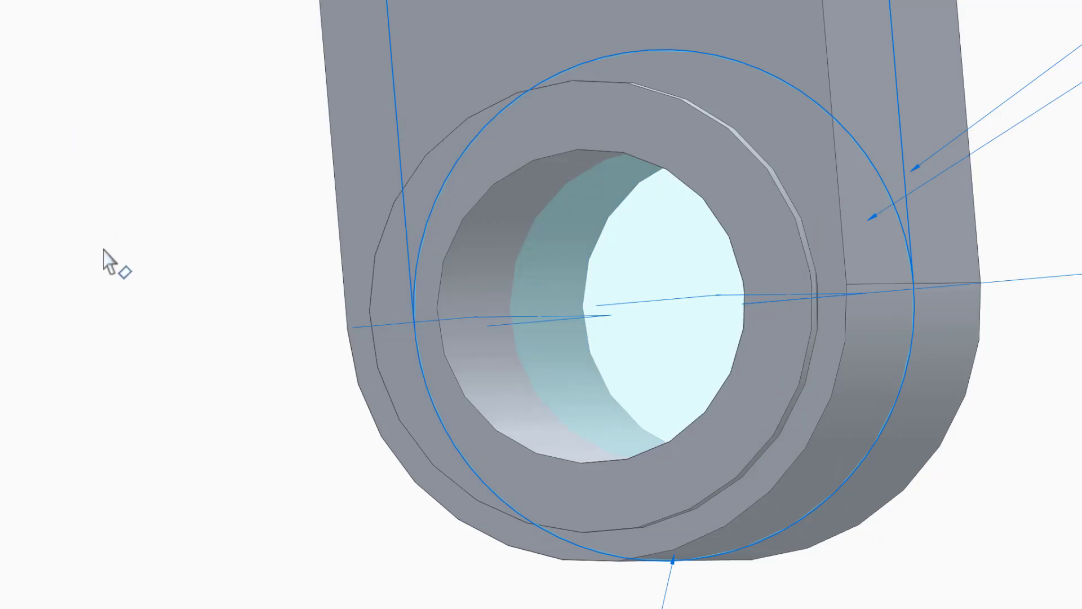
# Hide all sketches of the part.
pyautogui.scroll(-3, 129, 252)
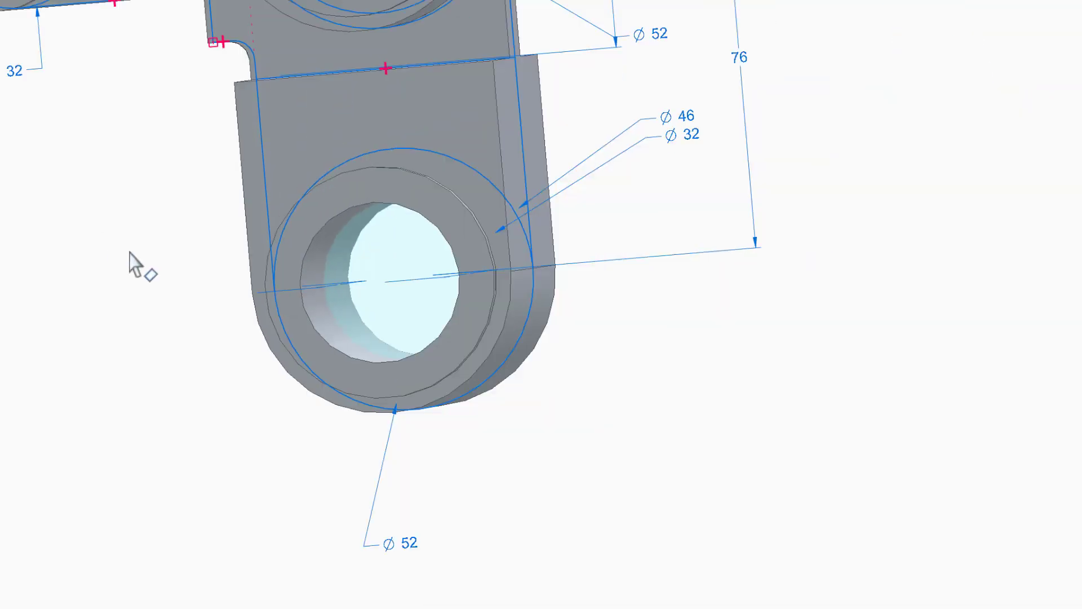
pyautogui.moveTo(53, 232); pyautogui.dragTo(252, 379, button='middle')
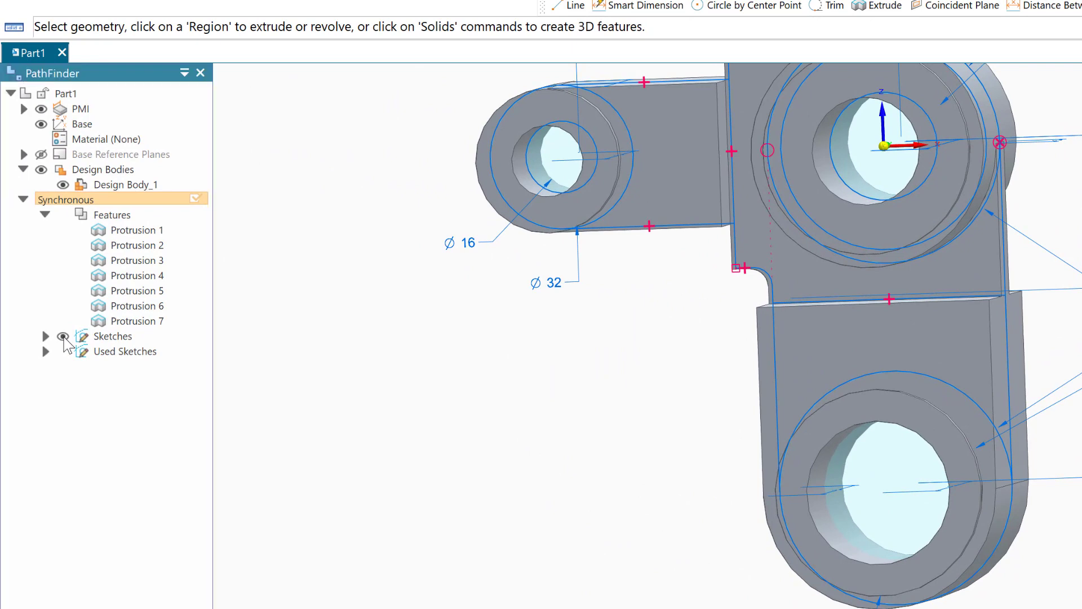
pyautogui.click(63, 337)
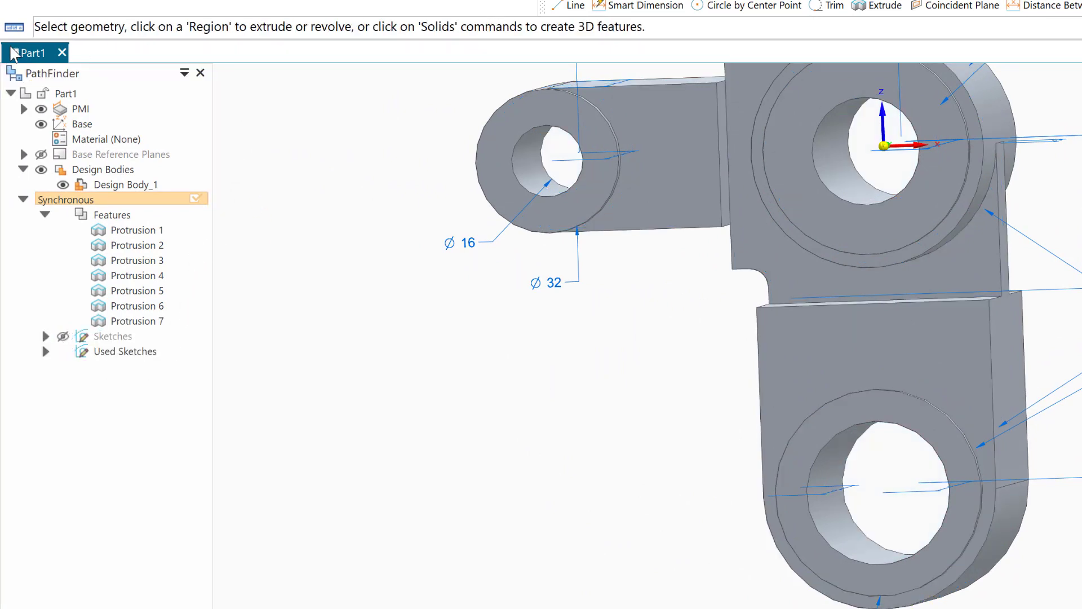
# Hide the part's PMI dimensions.
pyautogui.click(41, 110)
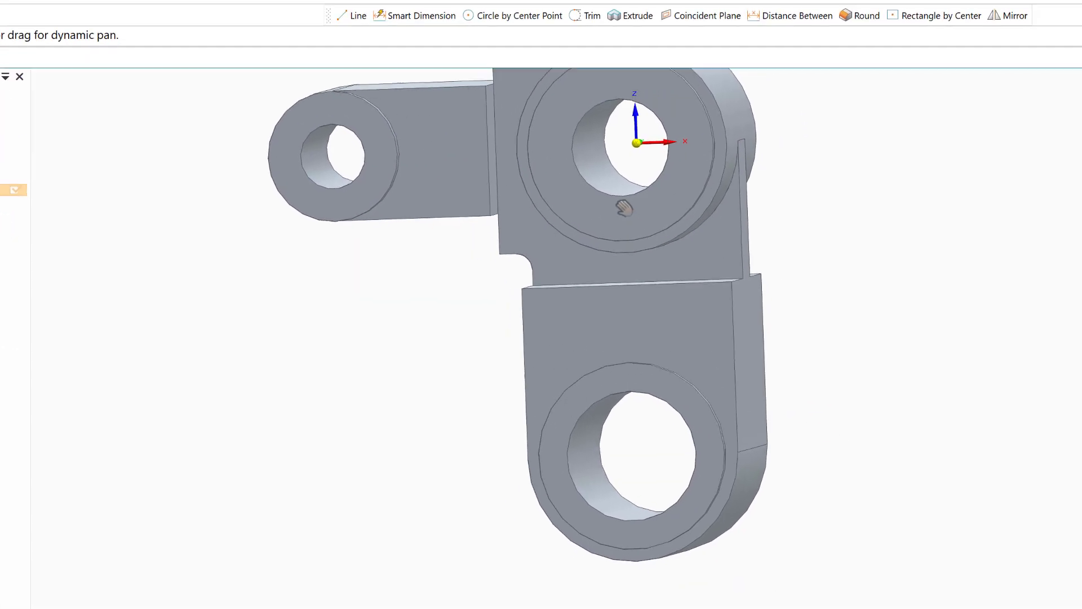
pyautogui.moveTo(884, 224); pyautogui.dragTo(1007, 295)
pyautogui.moveTo(627, 270); pyautogui.dragTo(645, 276)
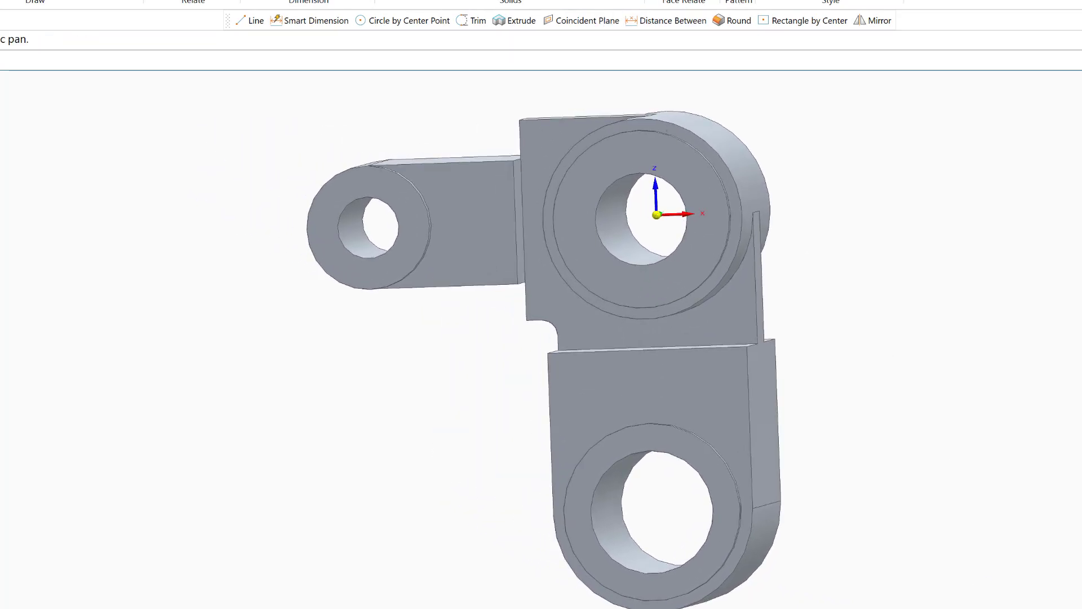
pyautogui.click(930, 608)
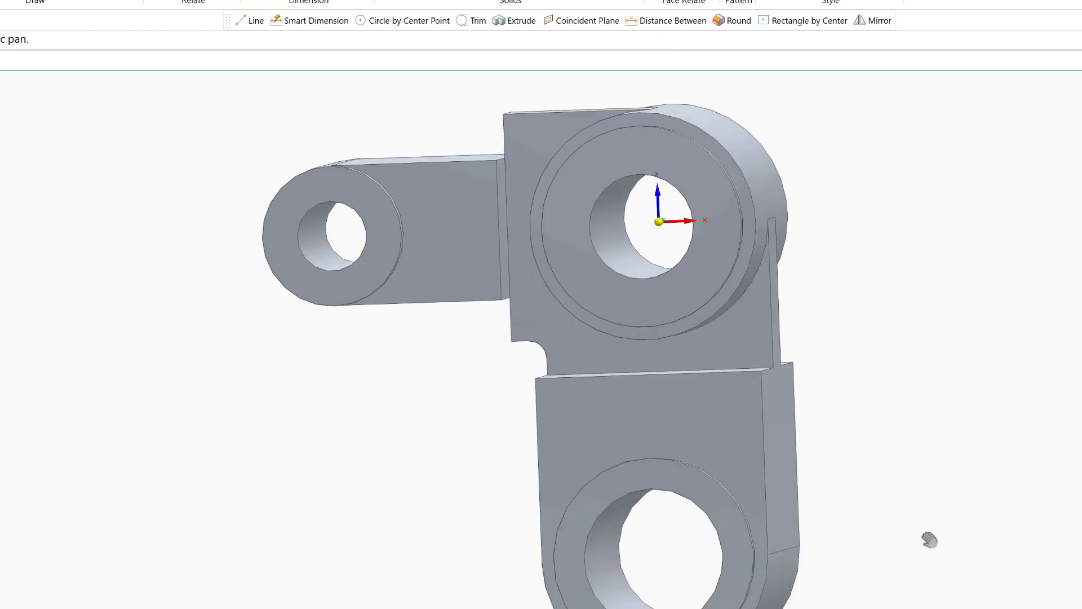
# Consult the Exercise 17 drawing for the lower arm's slot and orient the model to the Right view.
pyautogui.moveTo(426, 425); pyautogui.dragTo(553, 456, button='middle')
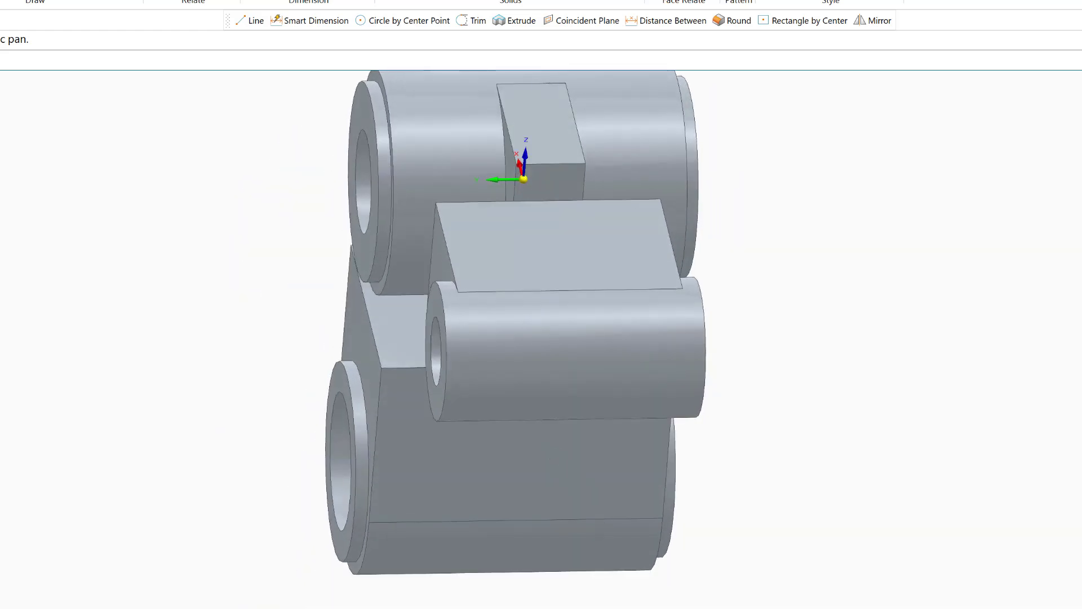
pyautogui.click(851, 595)
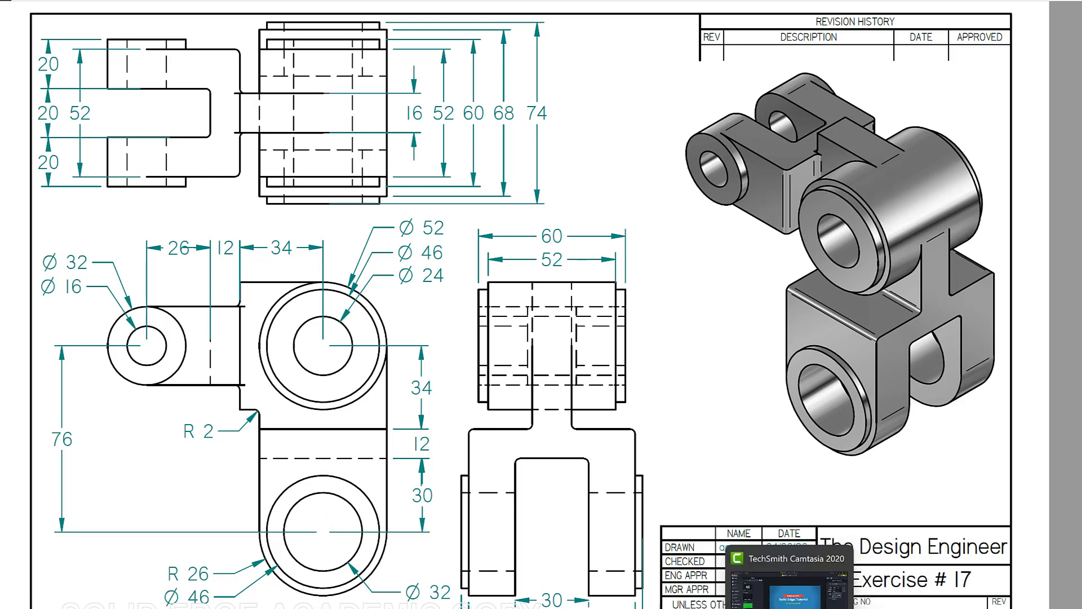
pyautogui.click(789, 586)
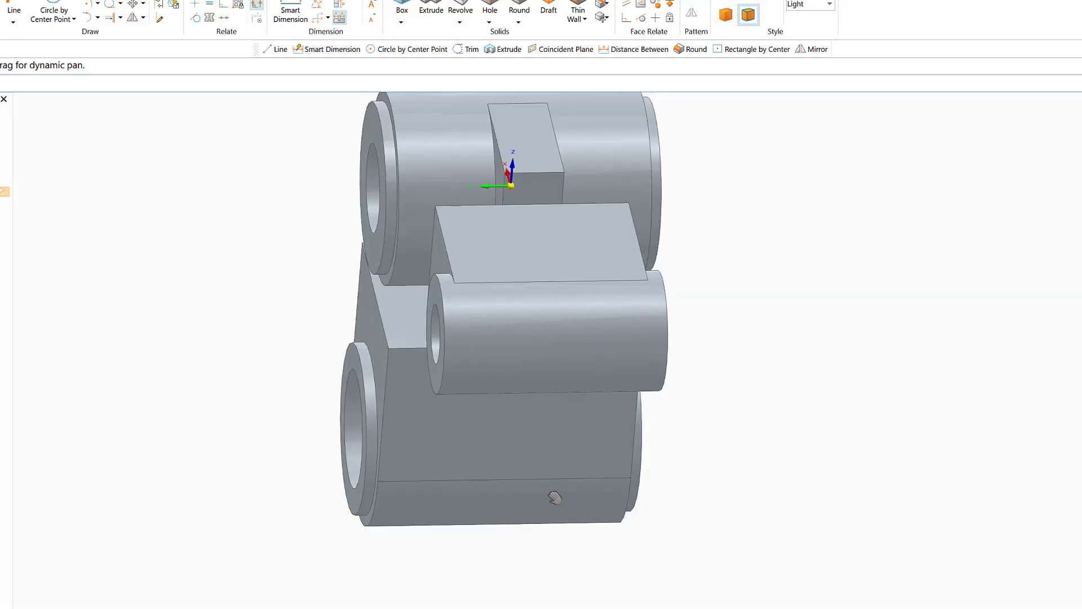
pyautogui.moveTo(743, 471); pyautogui.dragTo(842, 449, button='middle')
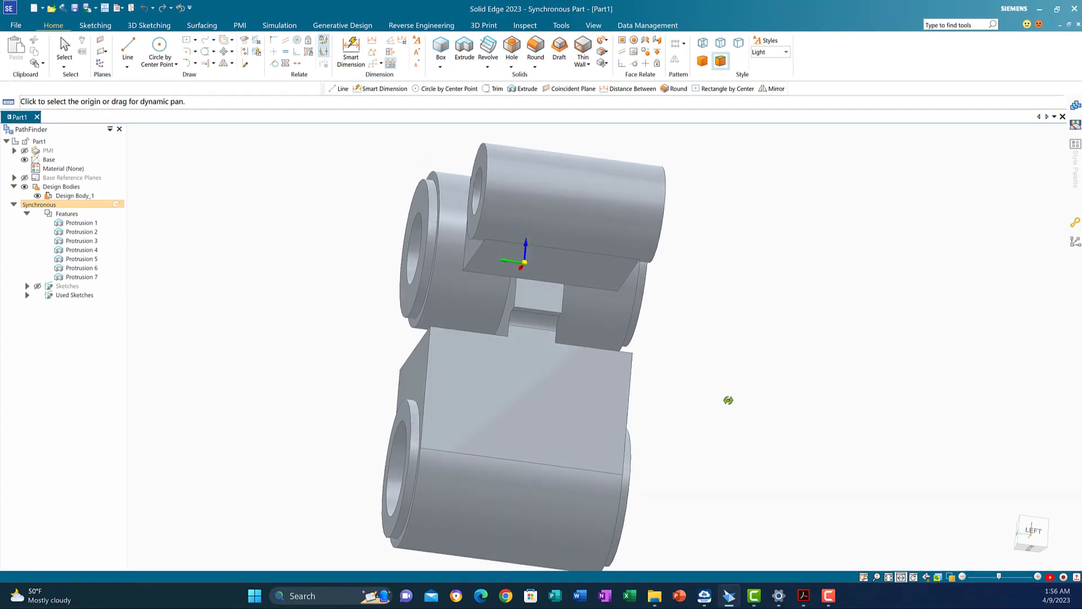
pyautogui.moveTo(810, 396); pyautogui.dragTo(878, 380, button='middle')
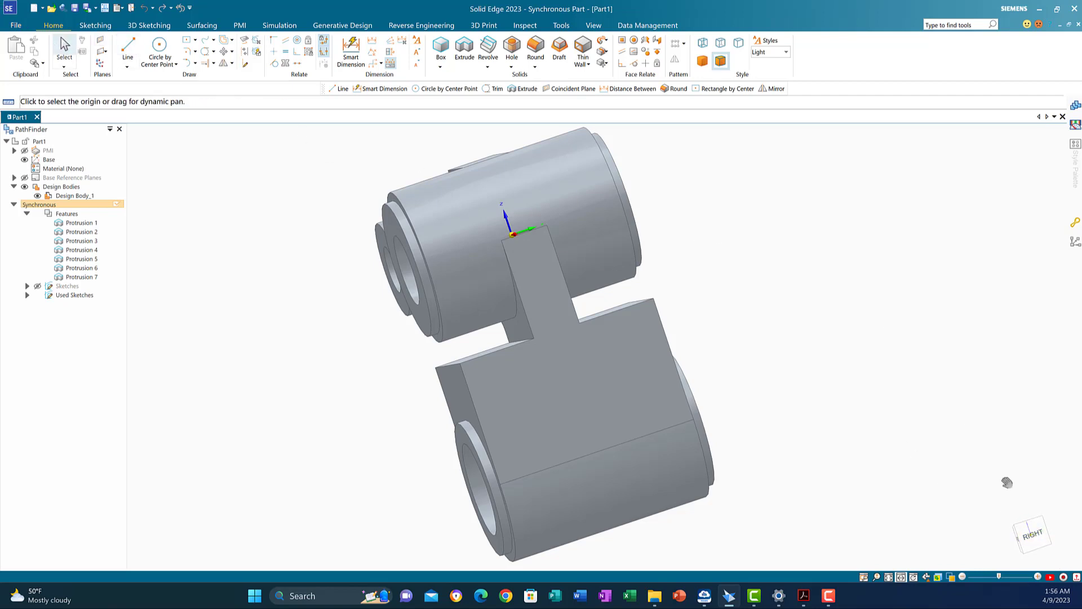
pyautogui.click(1037, 537)
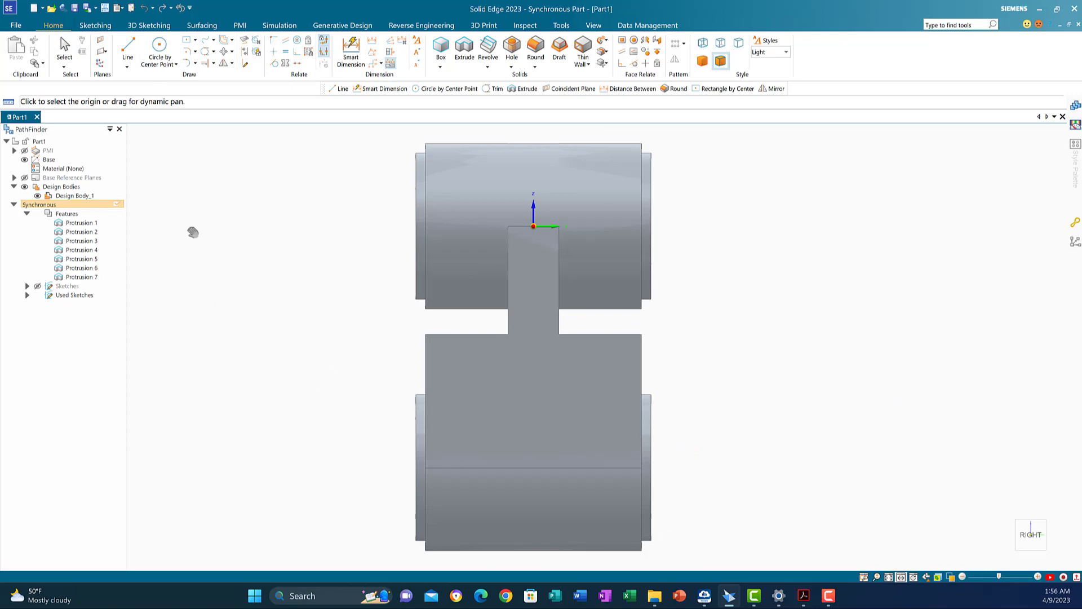
# Sketch a center rectangle 30 mm wide and 60 mm high on the lower arm's flat end face, centered on the midpoint of its lower edge.
pyautogui.click(195, 43)
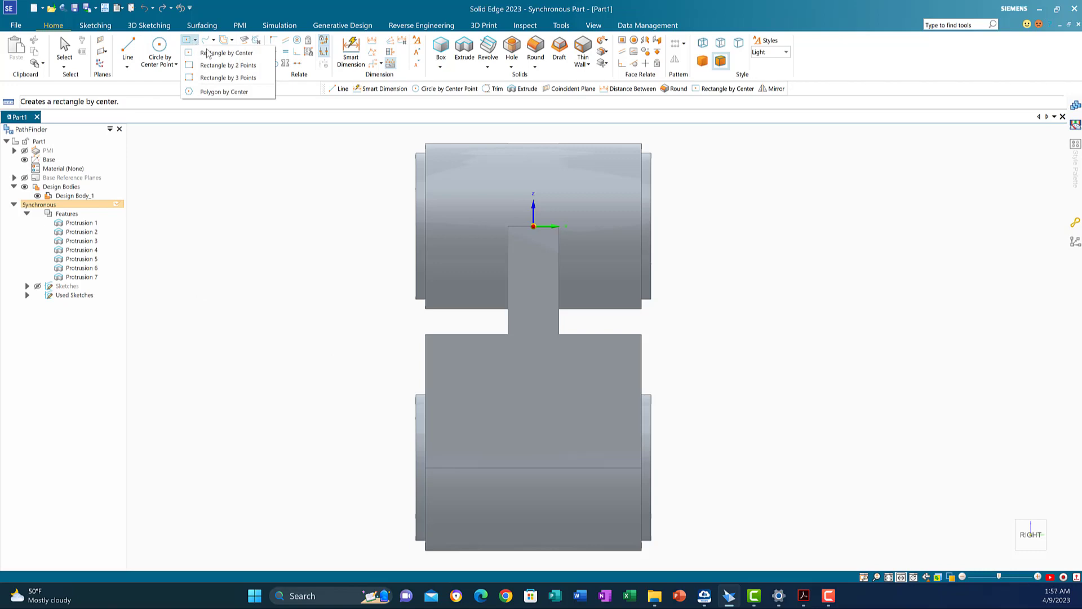
pyautogui.click(215, 53)
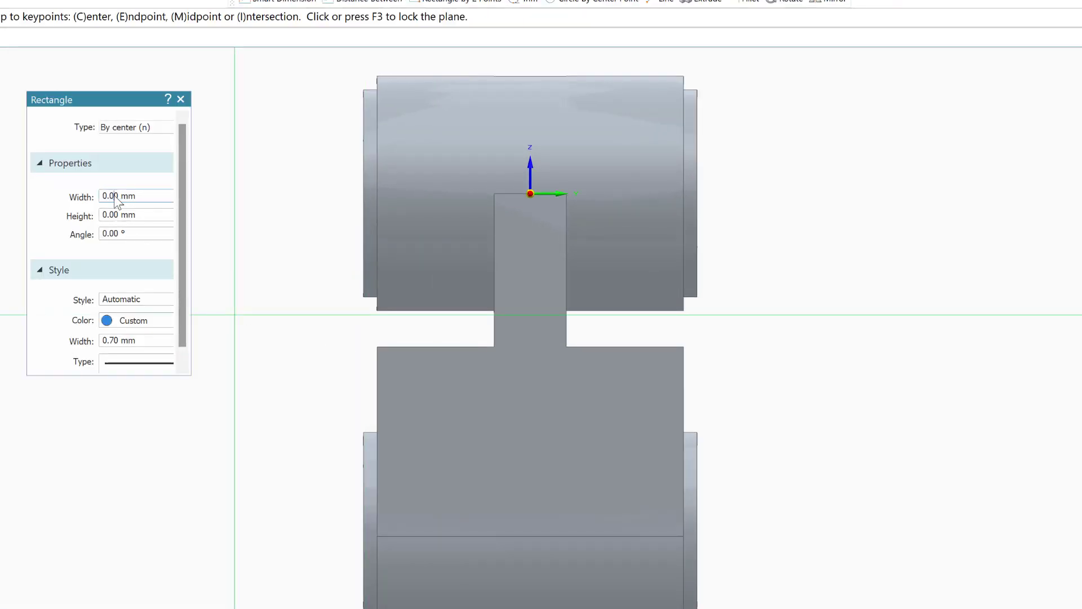
pyautogui.write('0')
pyautogui.press('Return')
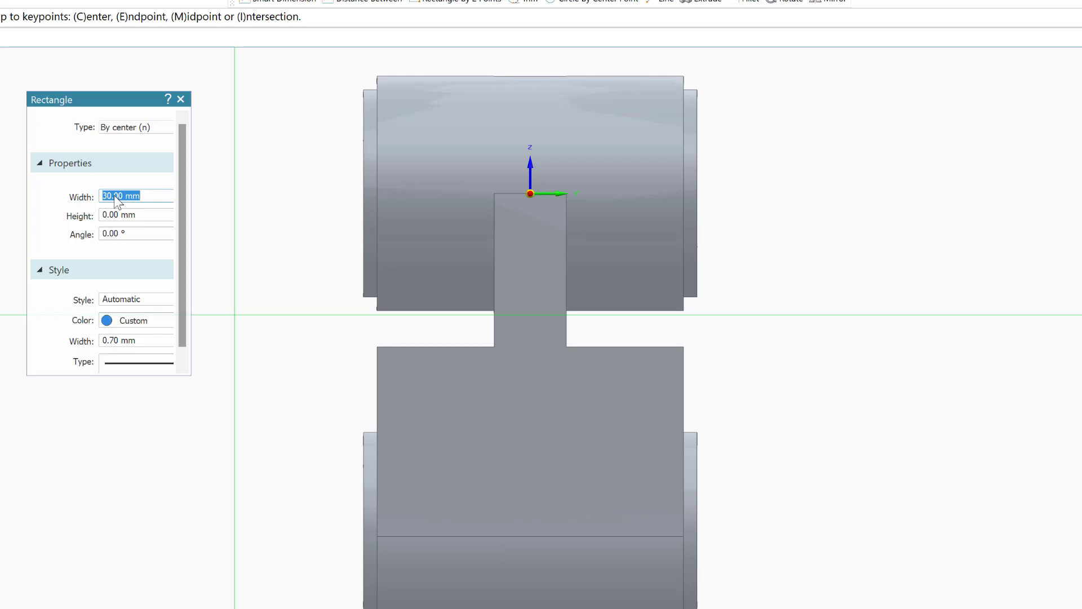
pyautogui.click(115, 216)
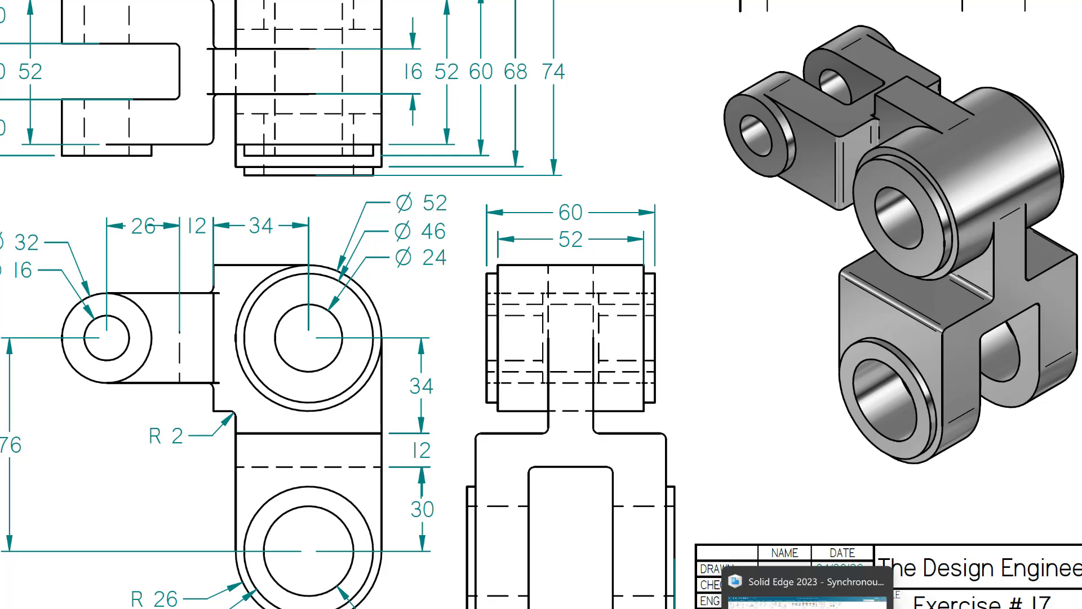
pyautogui.click(805, 607)
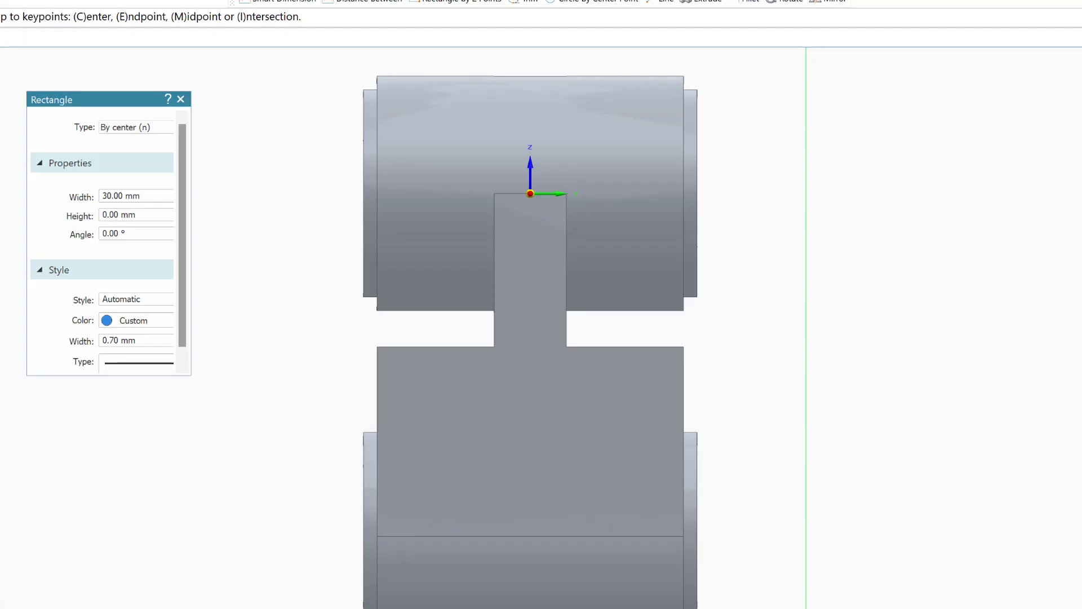
pyautogui.click(115, 216)
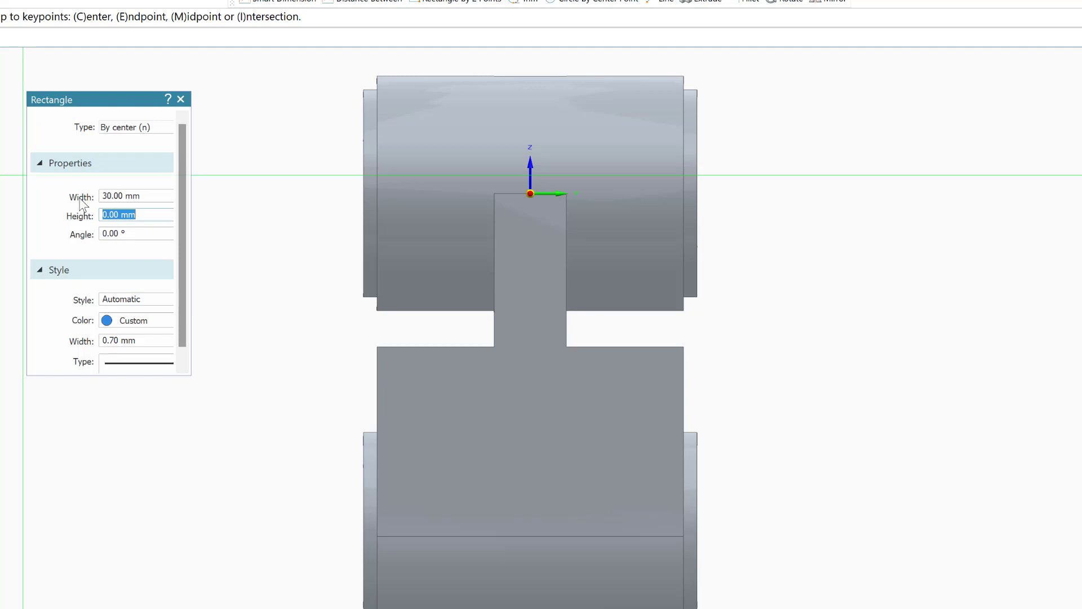
pyautogui.write('60')
pyautogui.press('Return')
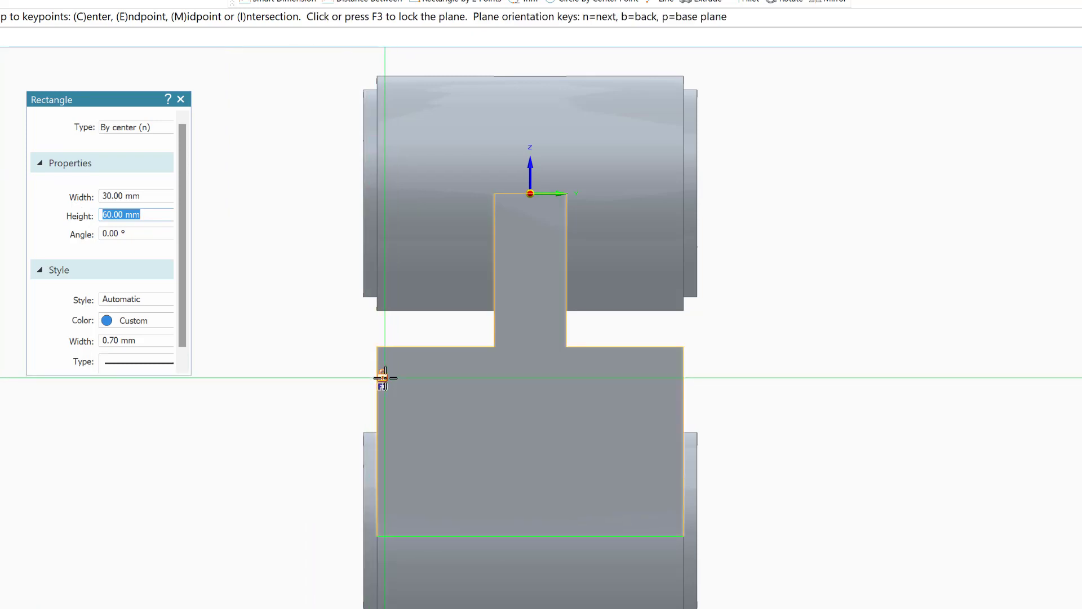
pyautogui.click(382, 378)
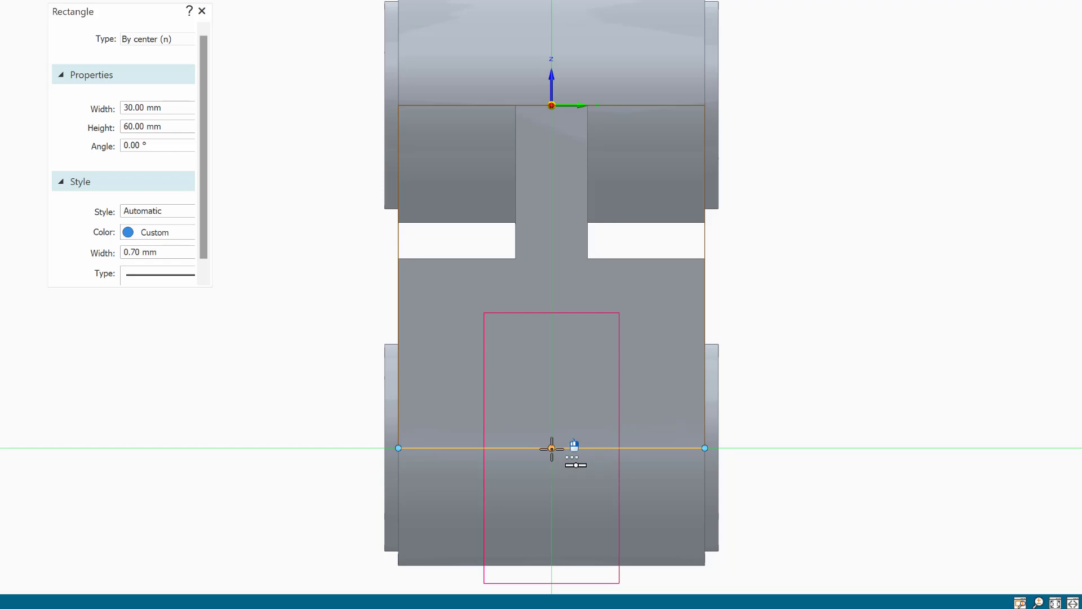
pyautogui.click(552, 448)
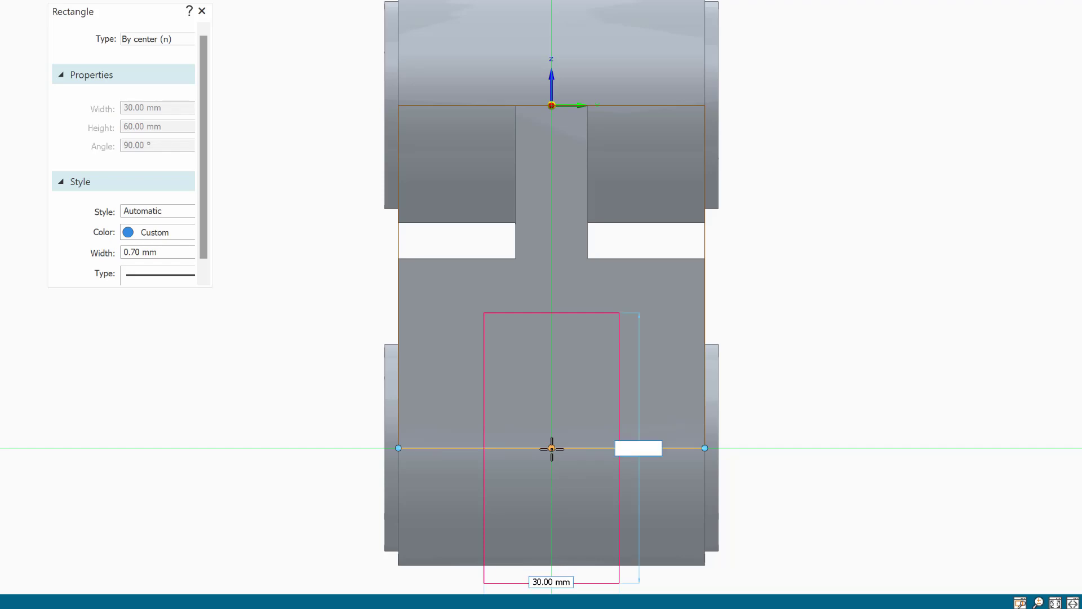
pyautogui.press('Return')
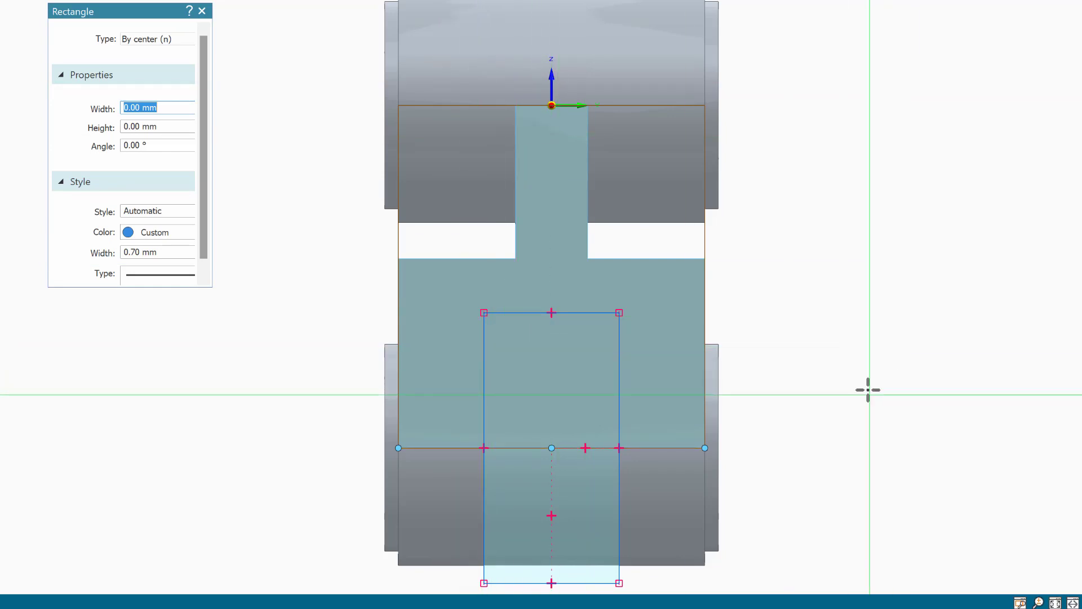
# Extrude the rectangle chain as a one-sided, non-symmetric cut through the whole lower arm to form the clevis slot.
pyautogui.moveTo(926, 464)
pyautogui.mouseDown(button='middle')
pyautogui.moveTo(898, 437)
pyautogui.moveTo(823, 450)
pyautogui.moveTo(841, 445)
pyautogui.moveTo(838, 422)
pyautogui.mouseUp(button='middle')
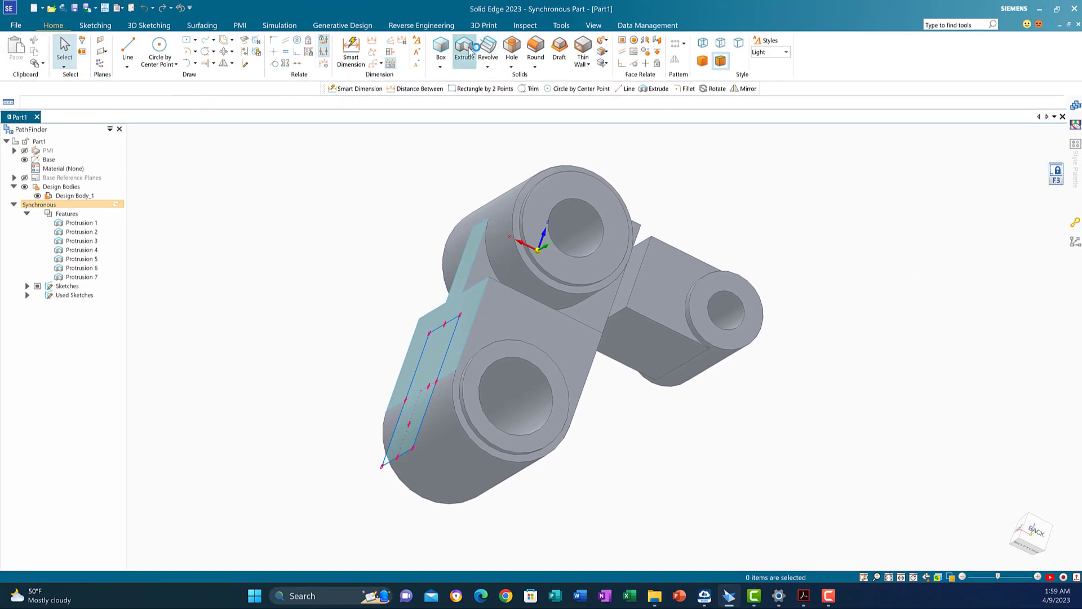
pyautogui.click(470, 49)
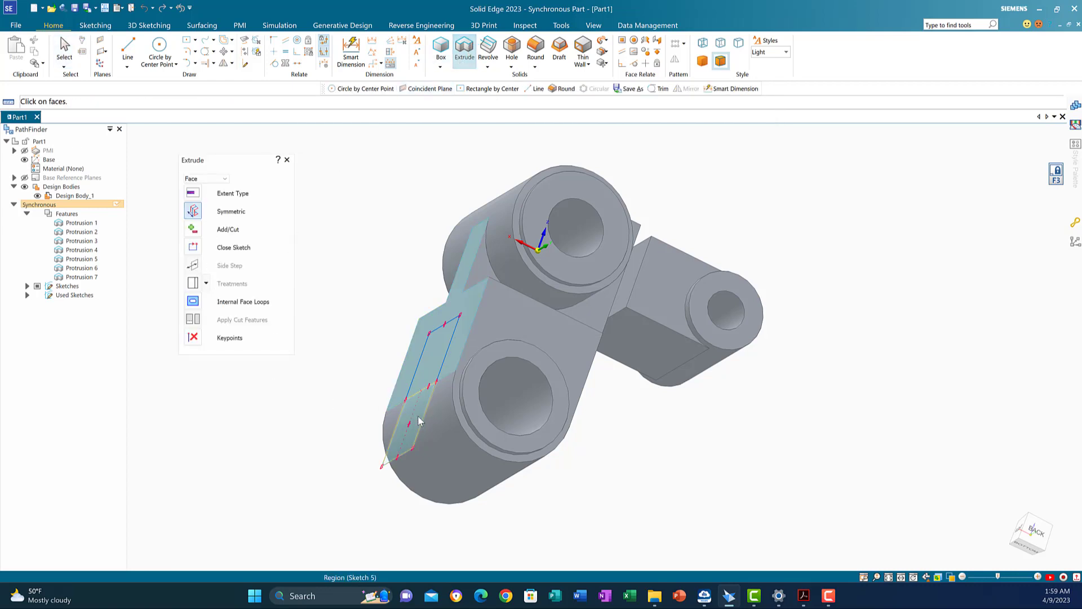
pyautogui.click(226, 179)
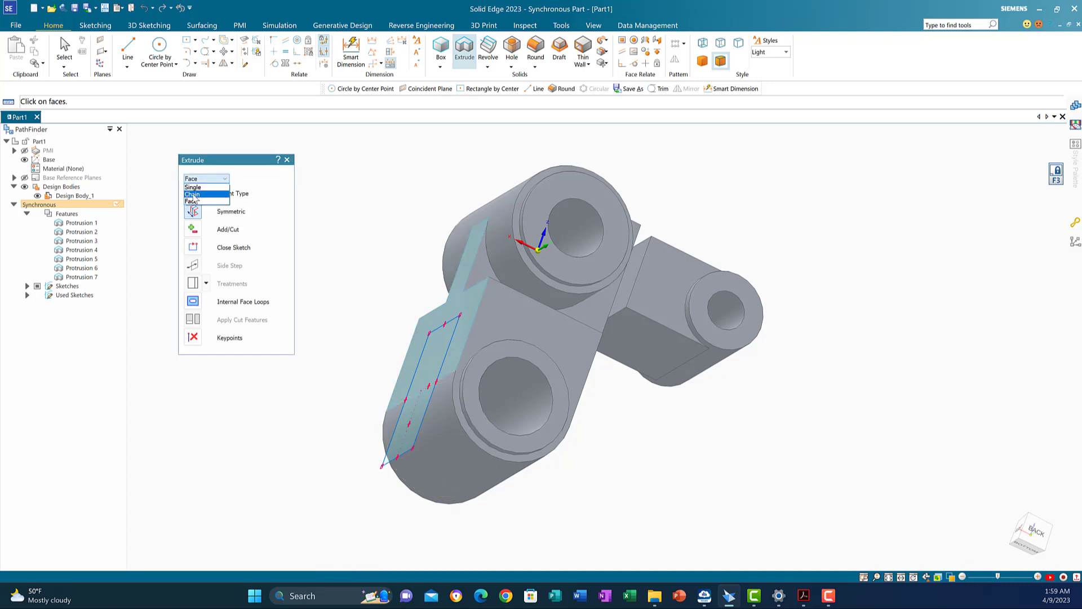
pyautogui.click(192, 194)
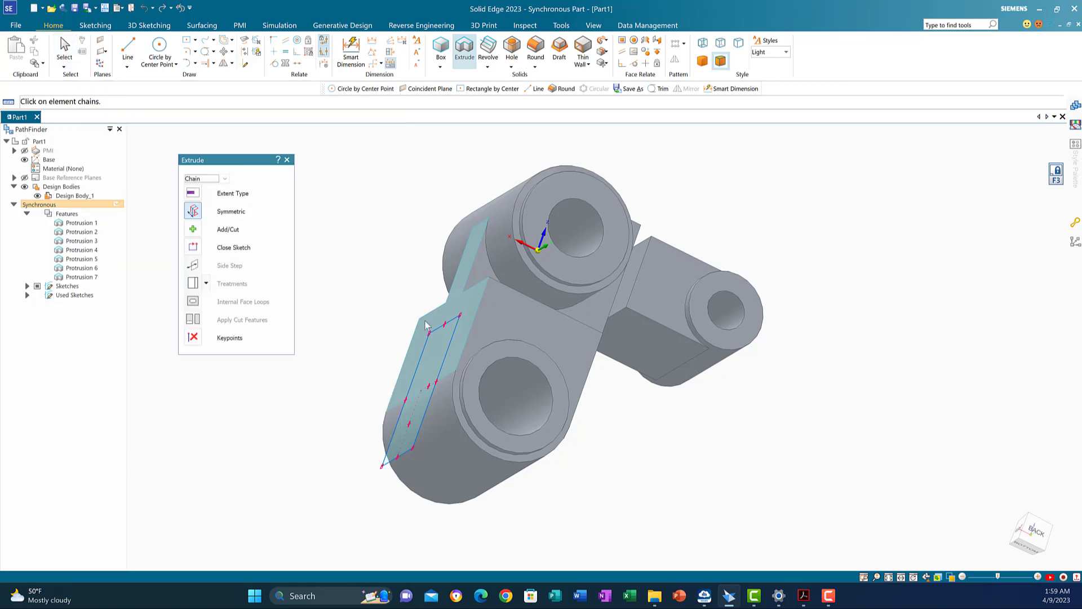
pyautogui.click(429, 408)
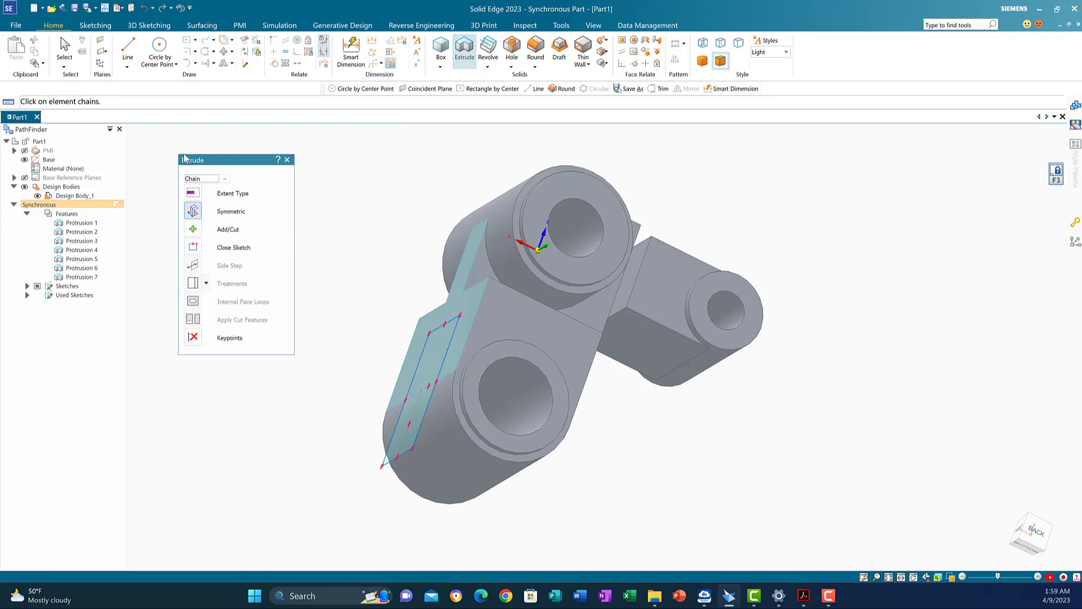
pyautogui.click(193, 228)
pyautogui.click(209, 256)
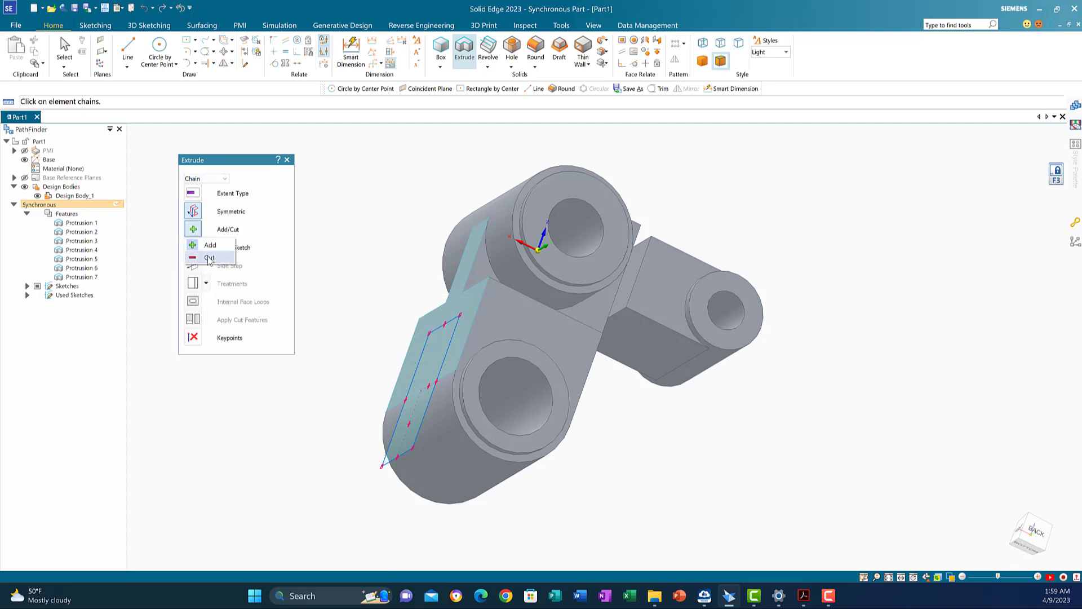
pyautogui.click(194, 213)
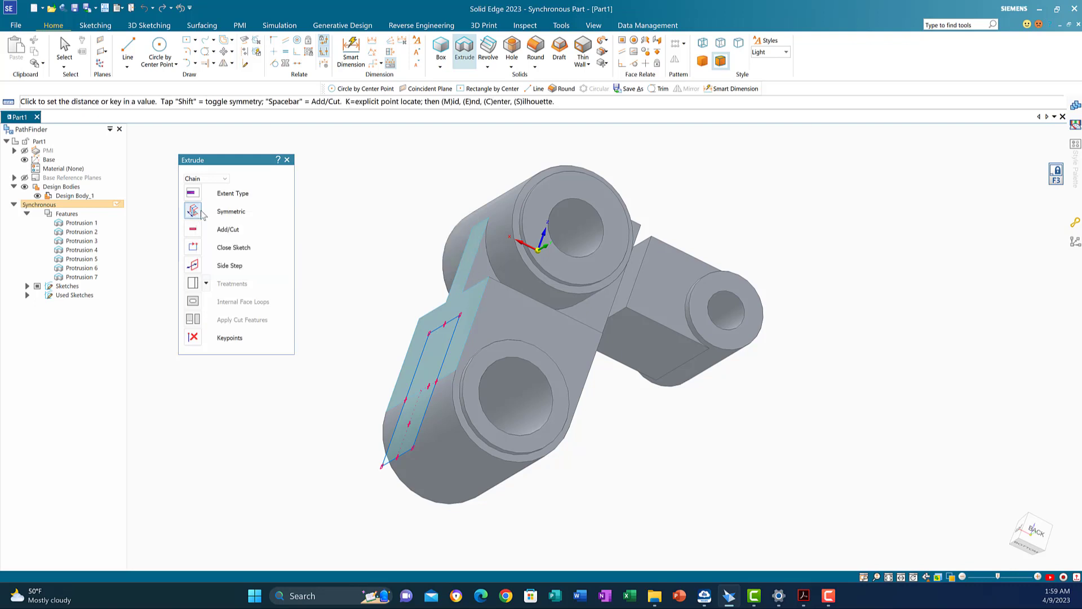
pyautogui.click(426, 419)
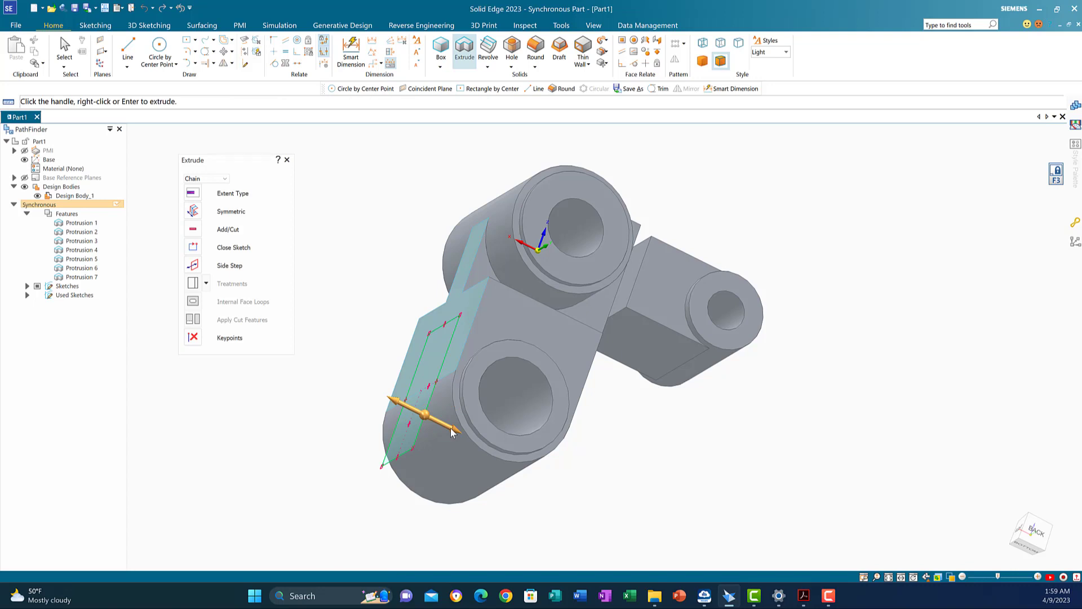
pyautogui.click(452, 432)
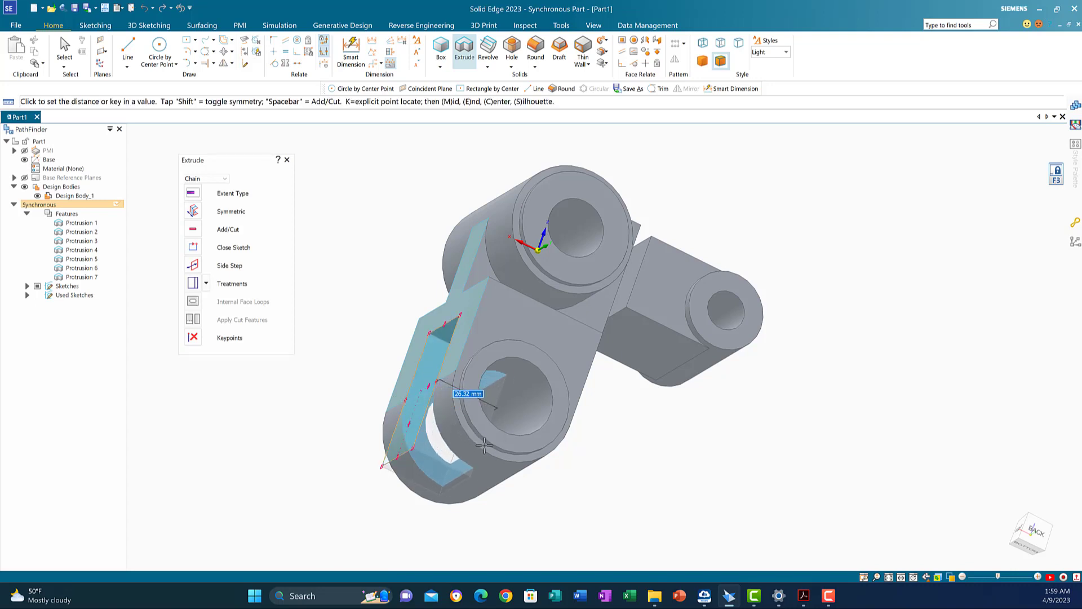
pyautogui.click(590, 470)
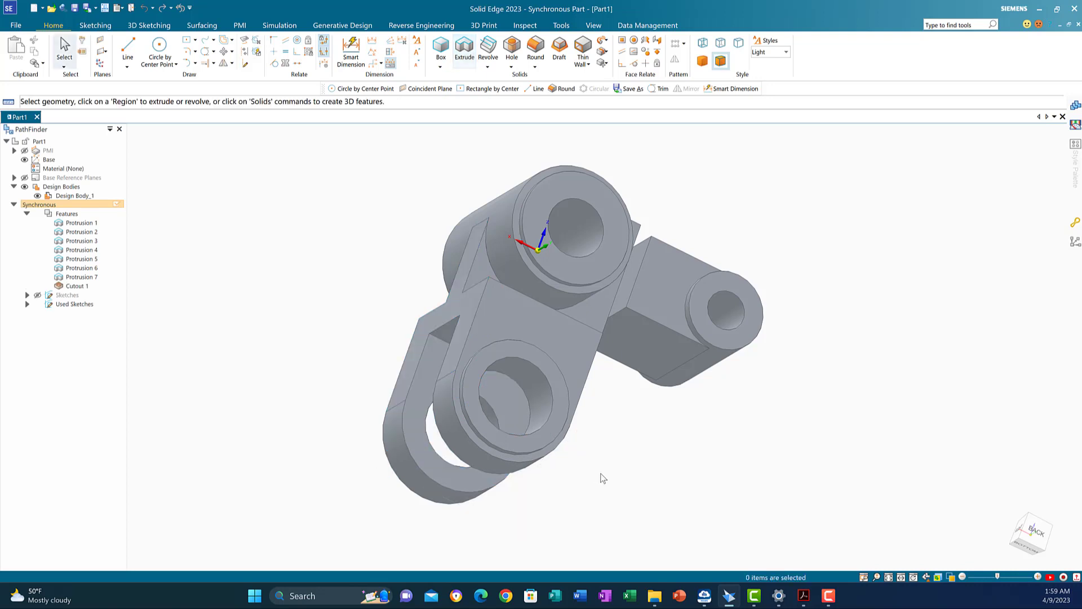
# Inspect the side arm from the Top view and consult the Exercise 17 drawing for its slot dimensions.
pyautogui.moveTo(304, 329); pyautogui.dragTo(399, 437, button='middle')
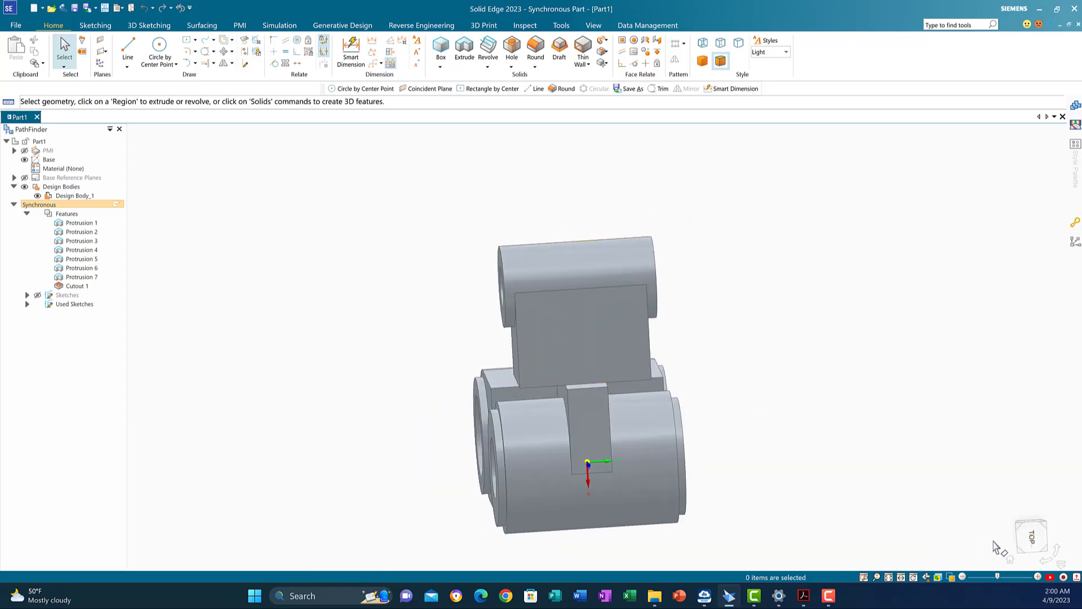
pyautogui.click(1031, 539)
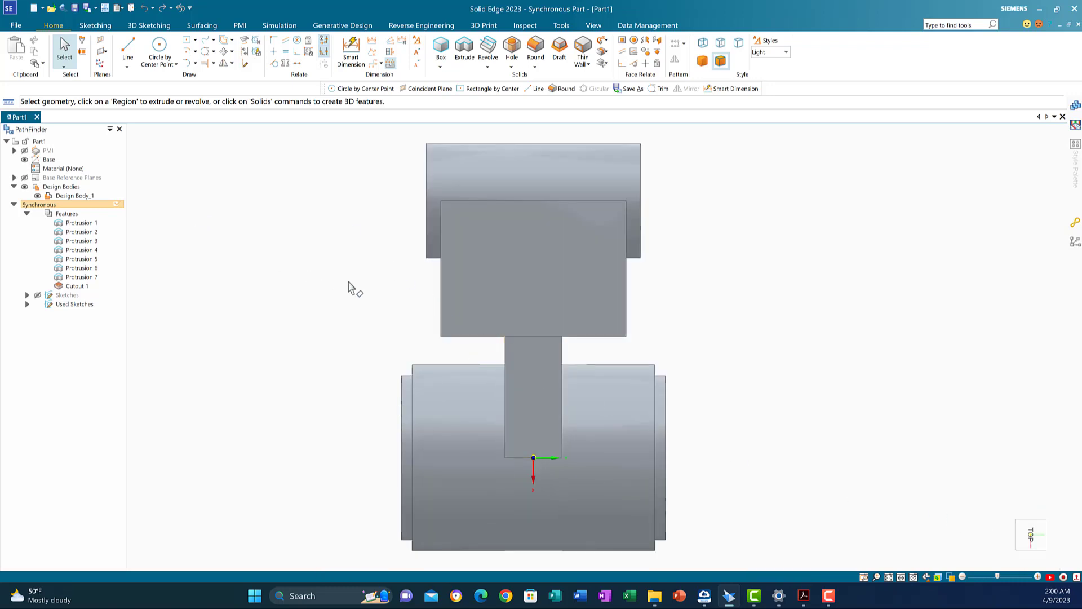
pyautogui.moveTo(731, 278); pyautogui.dragTo(620, 338, button='middle')
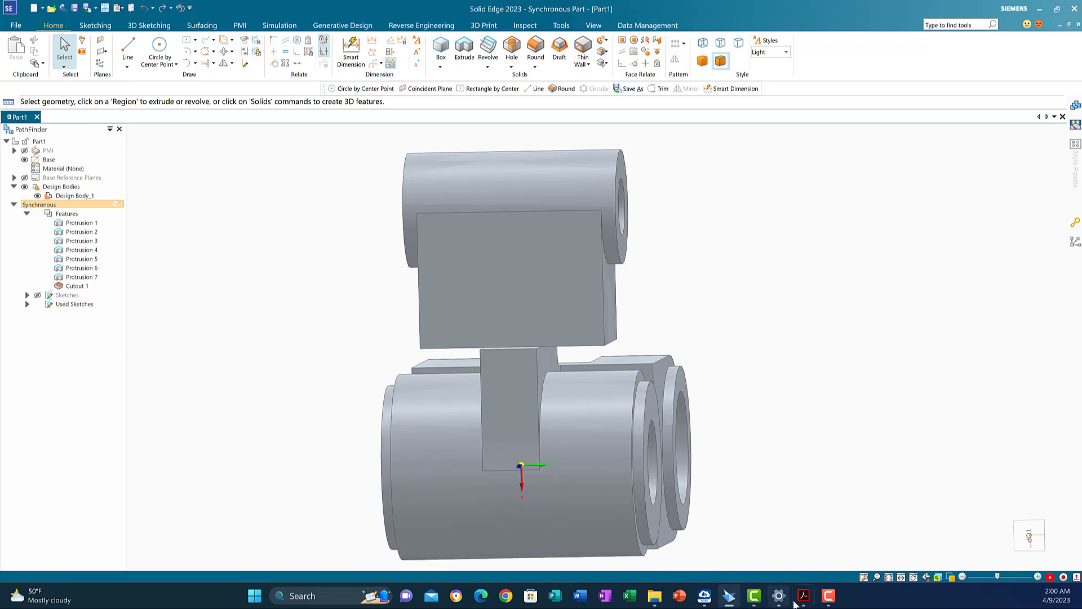
pyautogui.click(779, 550)
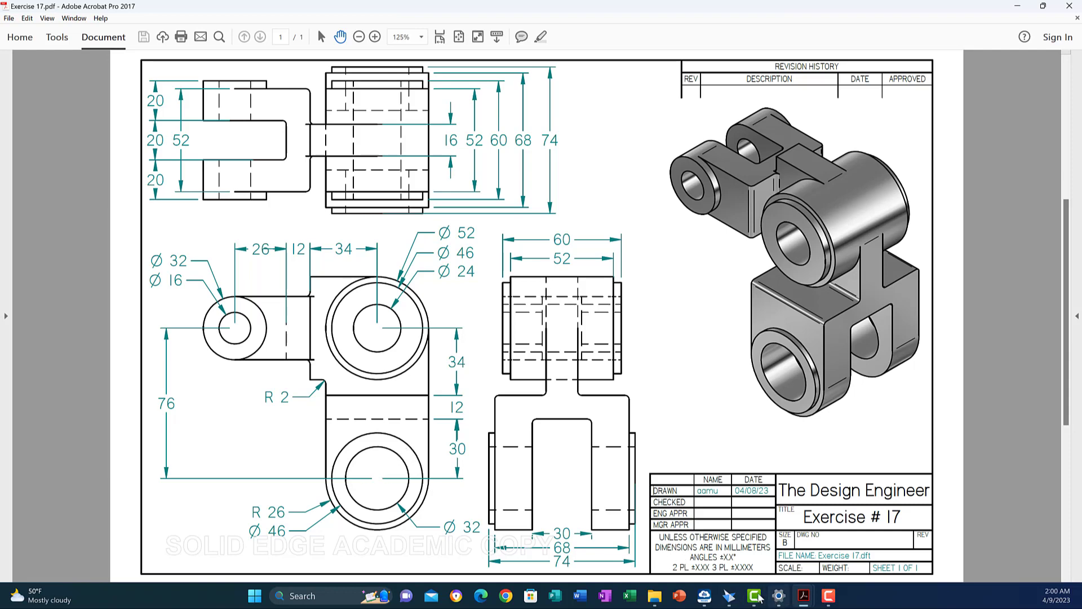
pyautogui.click(729, 595)
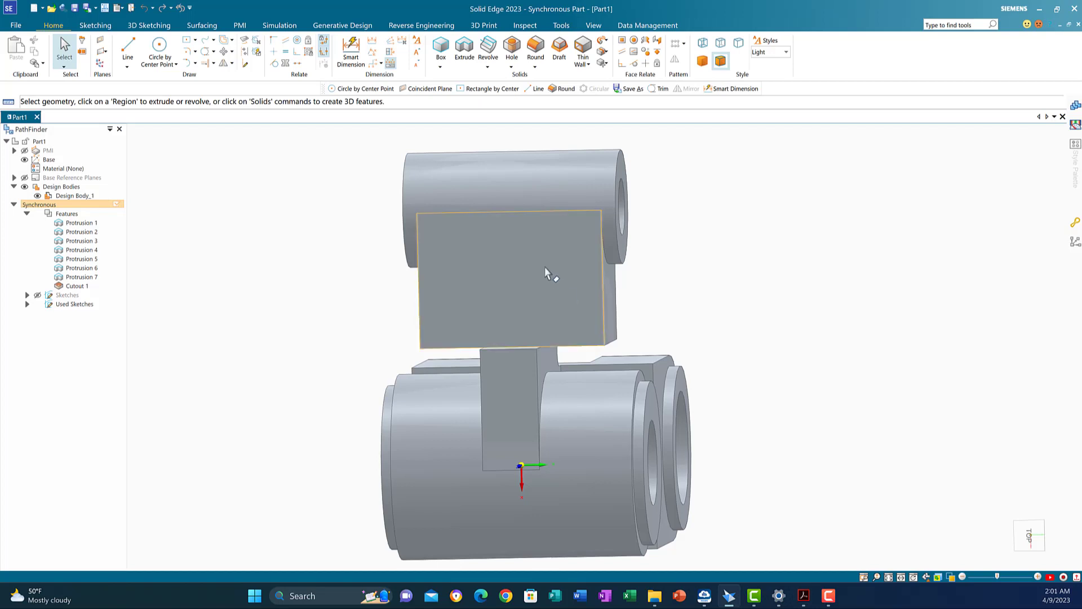
# Sketch a center rectangle 20 mm wide and 52 mm high on the side arm's flat face, centered on the midpoint of its boss-side edge.
pyautogui.click(191, 43)
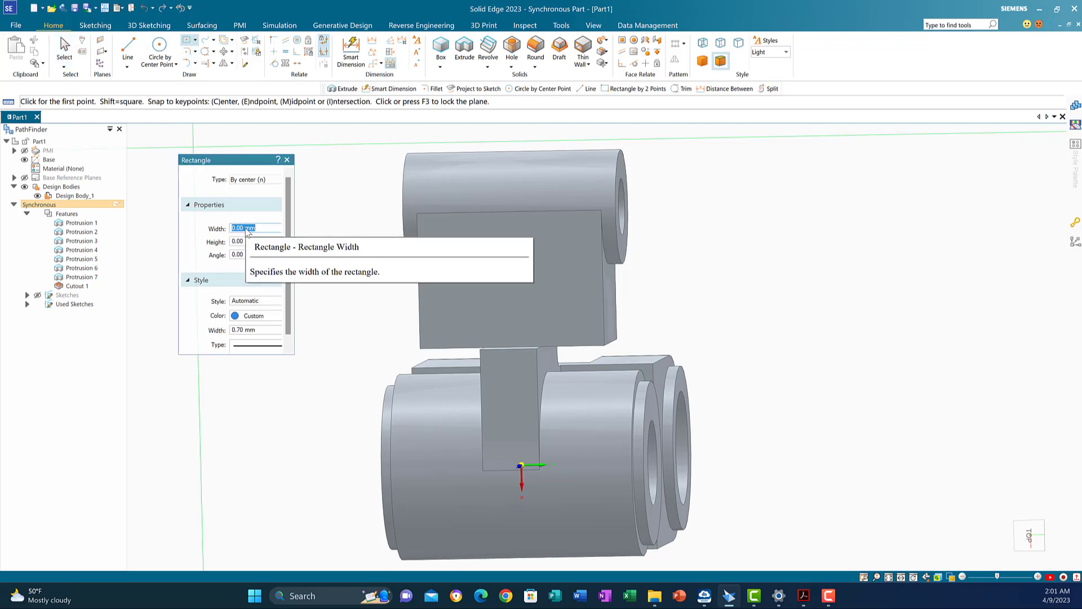
pyautogui.write('20')
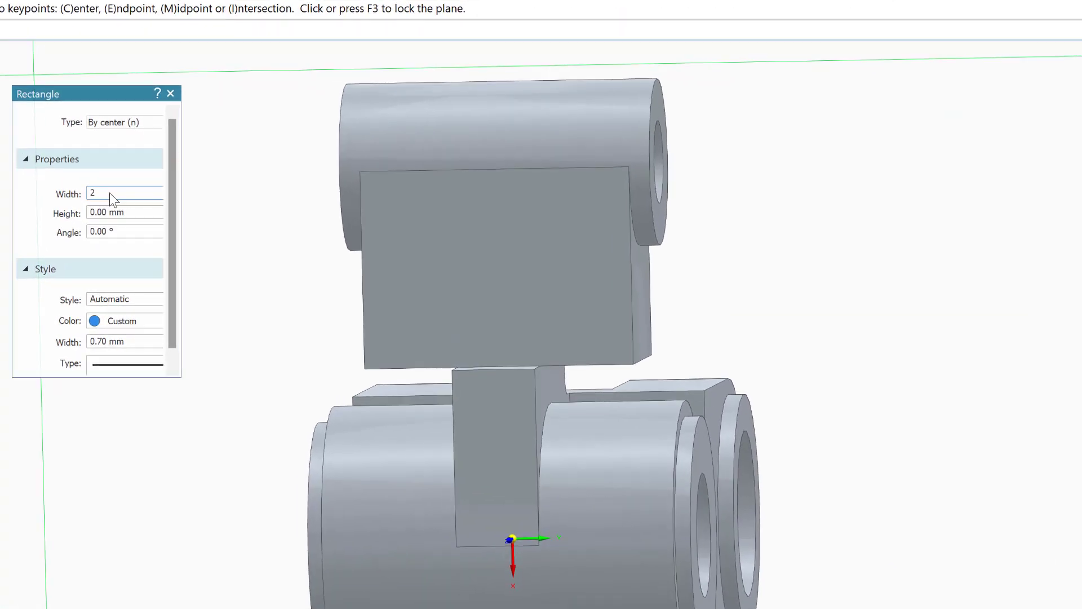
pyautogui.press('Return')
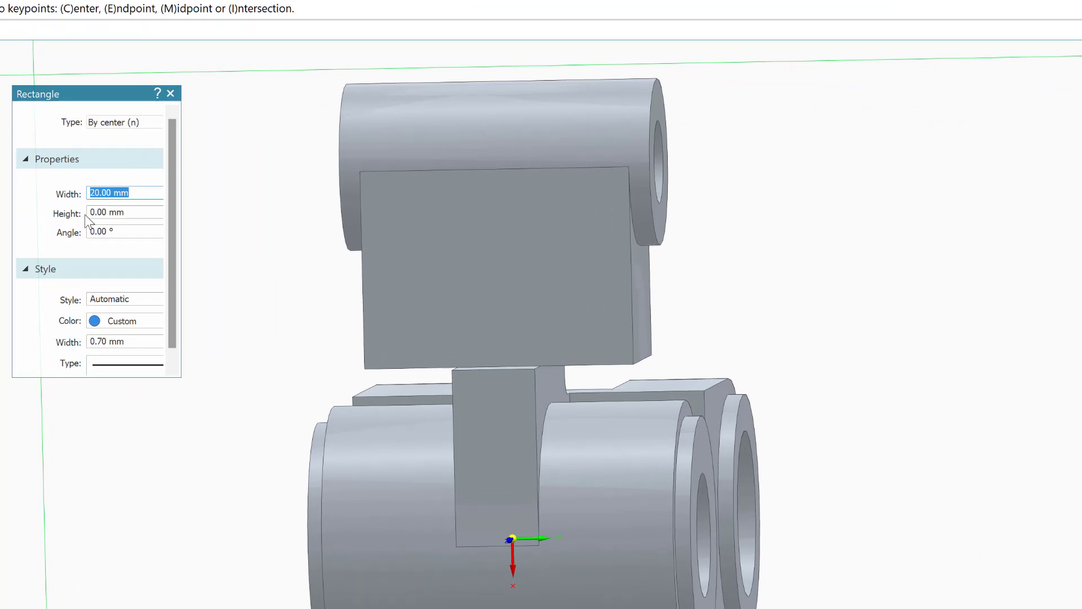
pyautogui.click(104, 214)
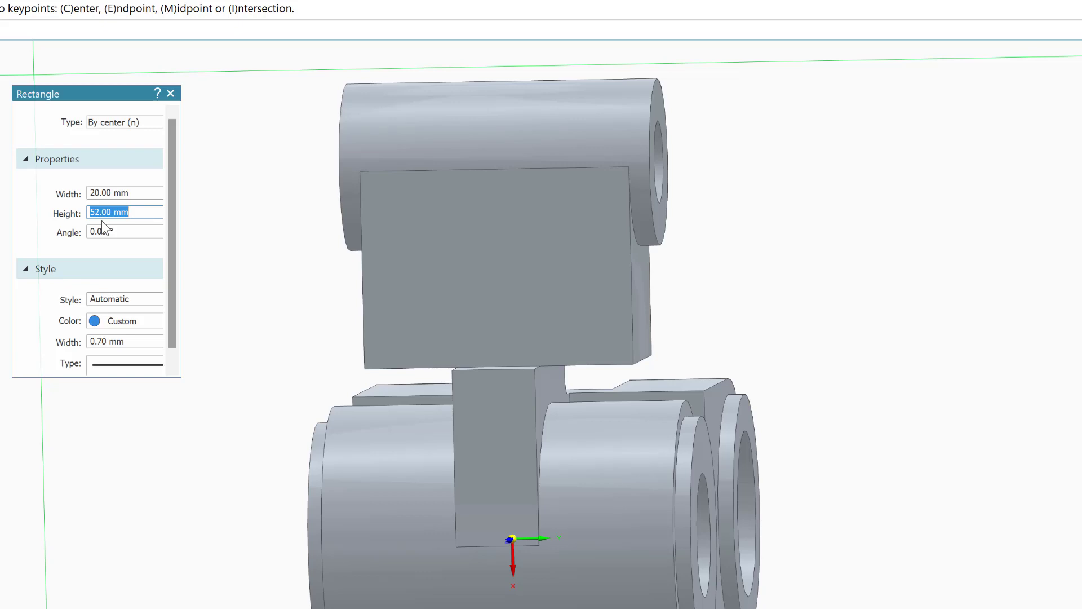
pyautogui.click(362, 265)
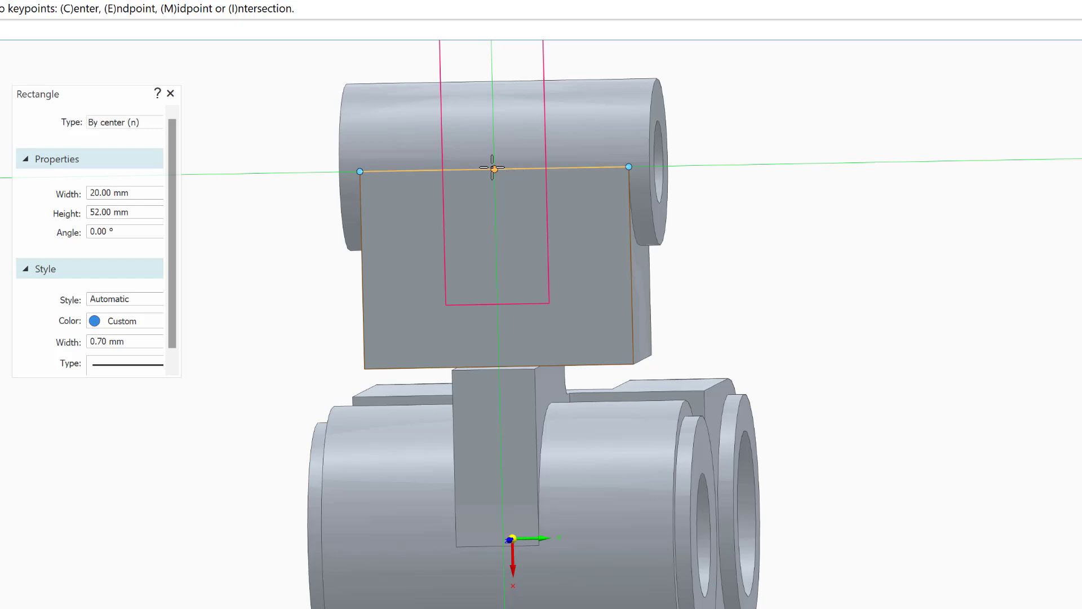
pyautogui.click(492, 168)
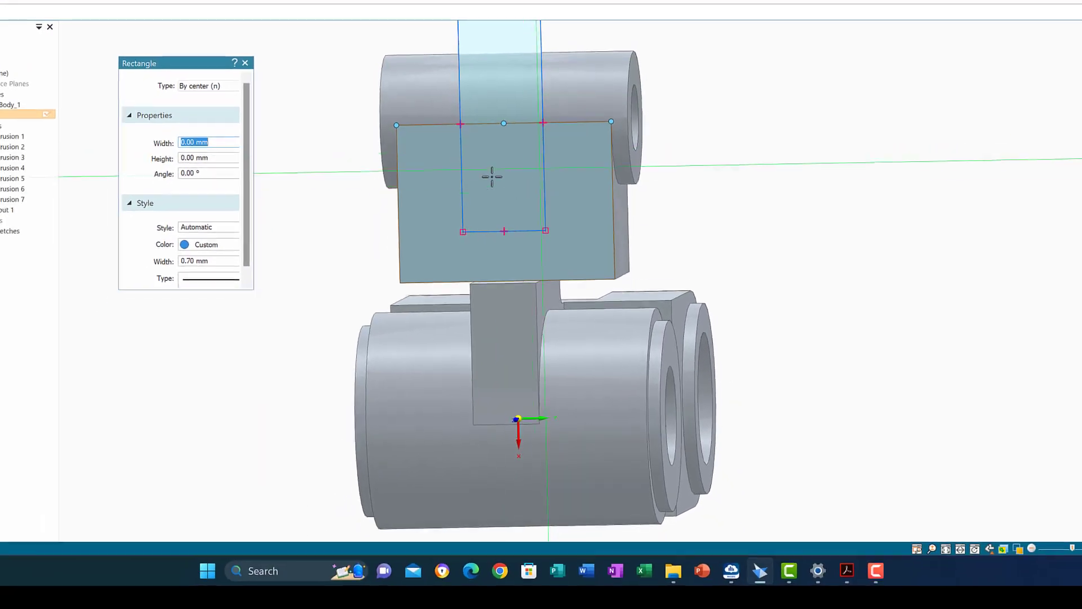
pyautogui.moveTo(859, 384); pyautogui.dragTo(836, 454, button='middle')
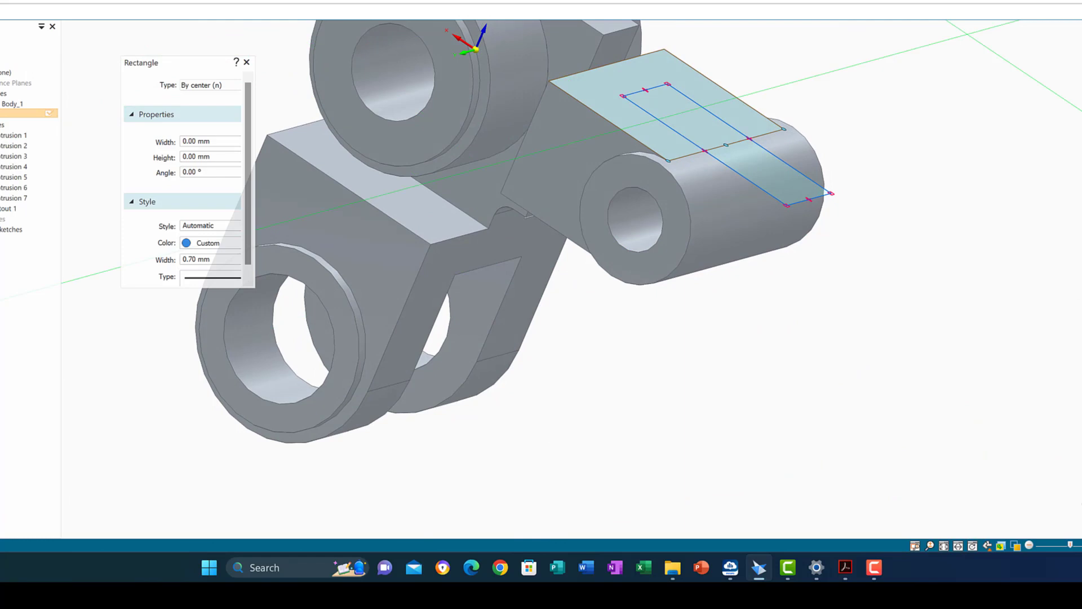
pyautogui.press('Escape')
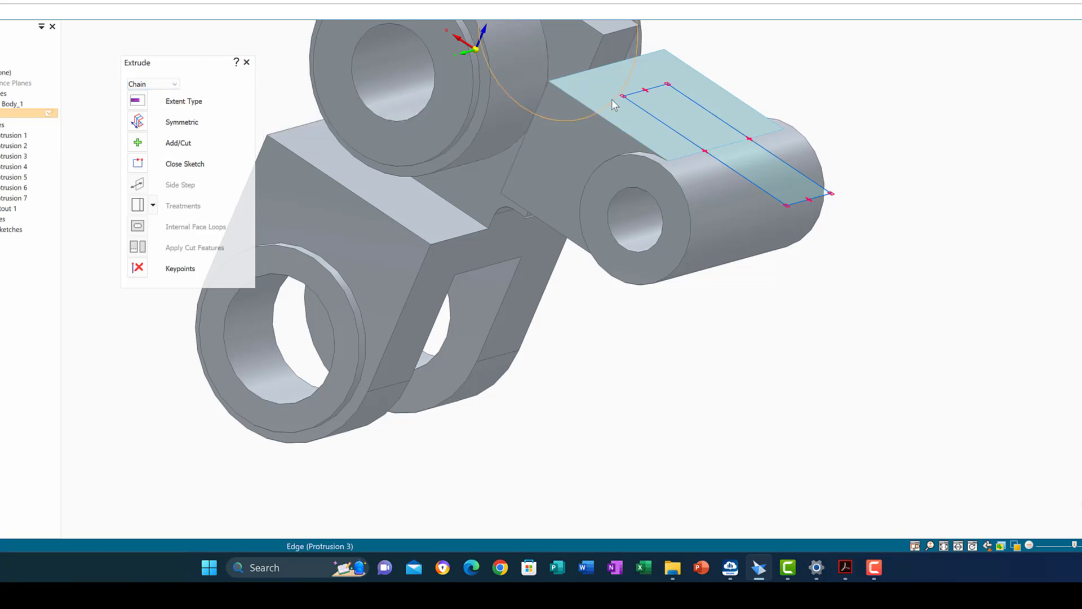
# Extrude the rectangle chain as a cut through the whole side arm to form its clevis slot.
pyautogui.click(139, 144)
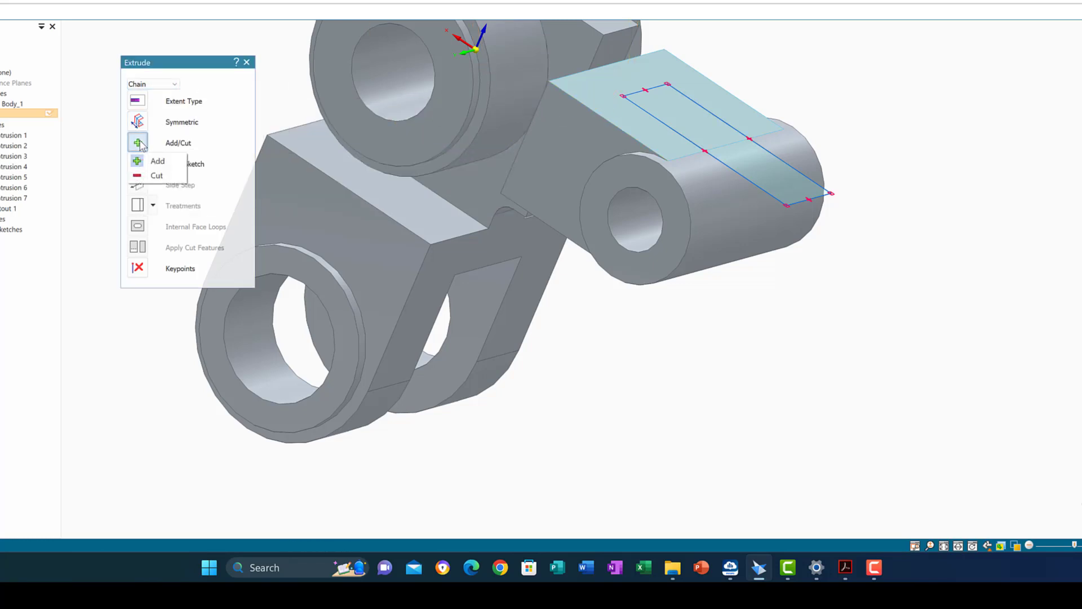
pyautogui.click(154, 176)
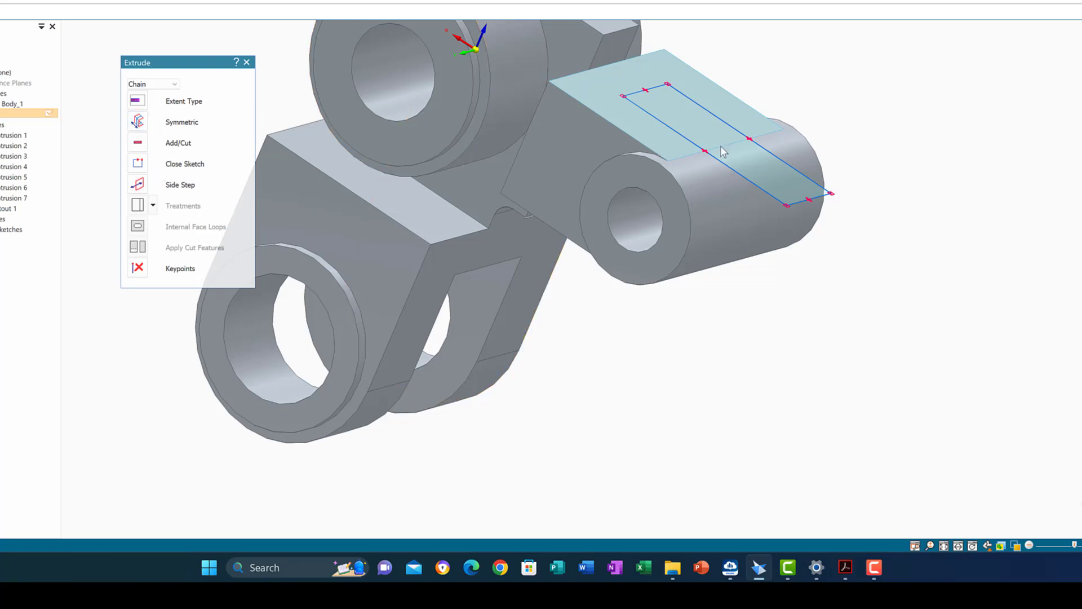
pyautogui.click(763, 191)
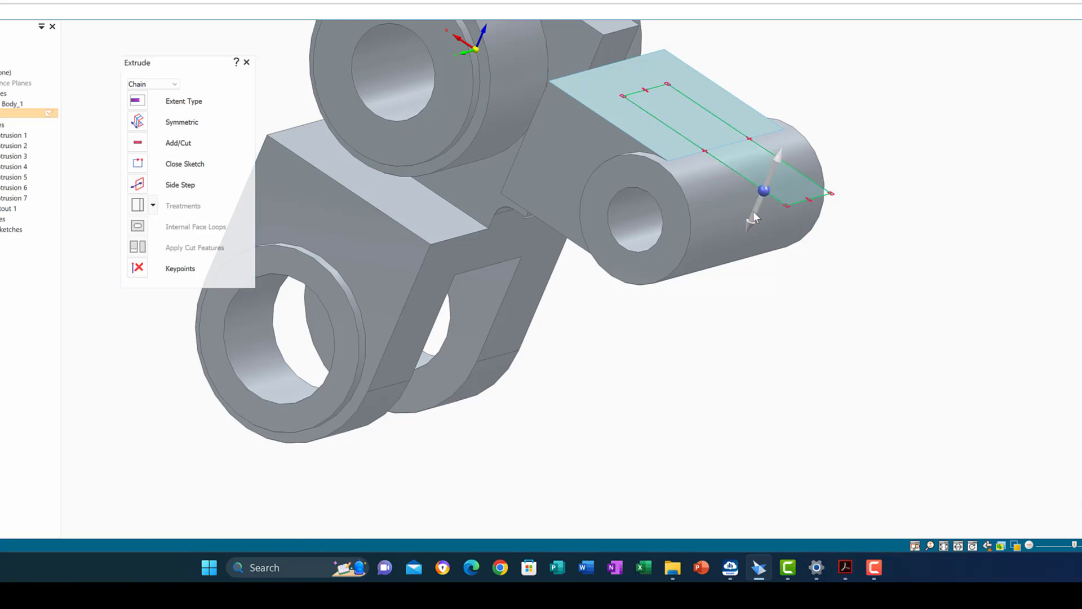
pyautogui.click(753, 212)
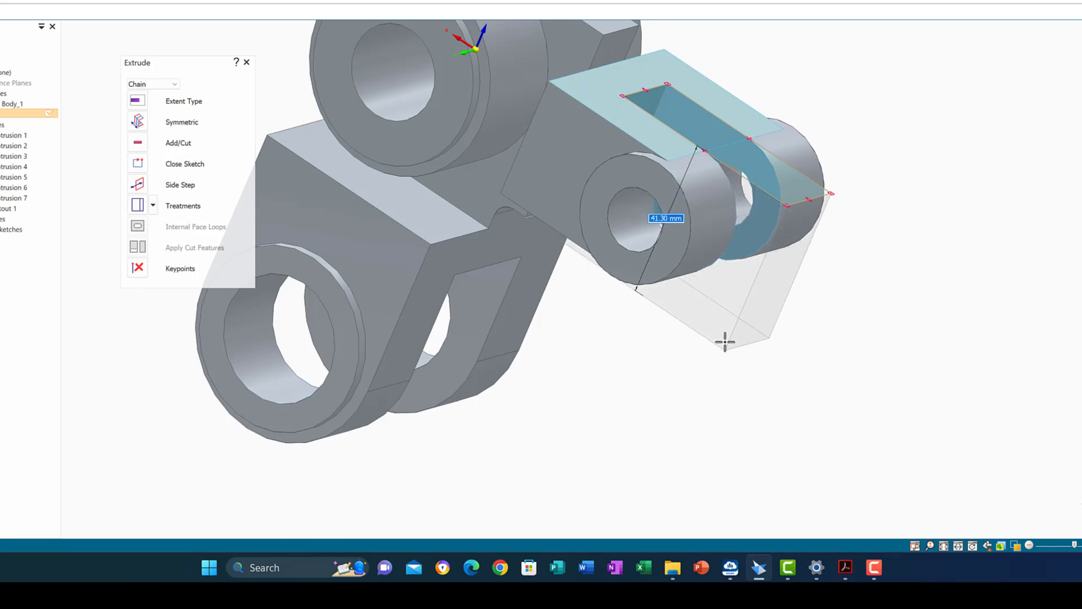
pyautogui.click(723, 354)
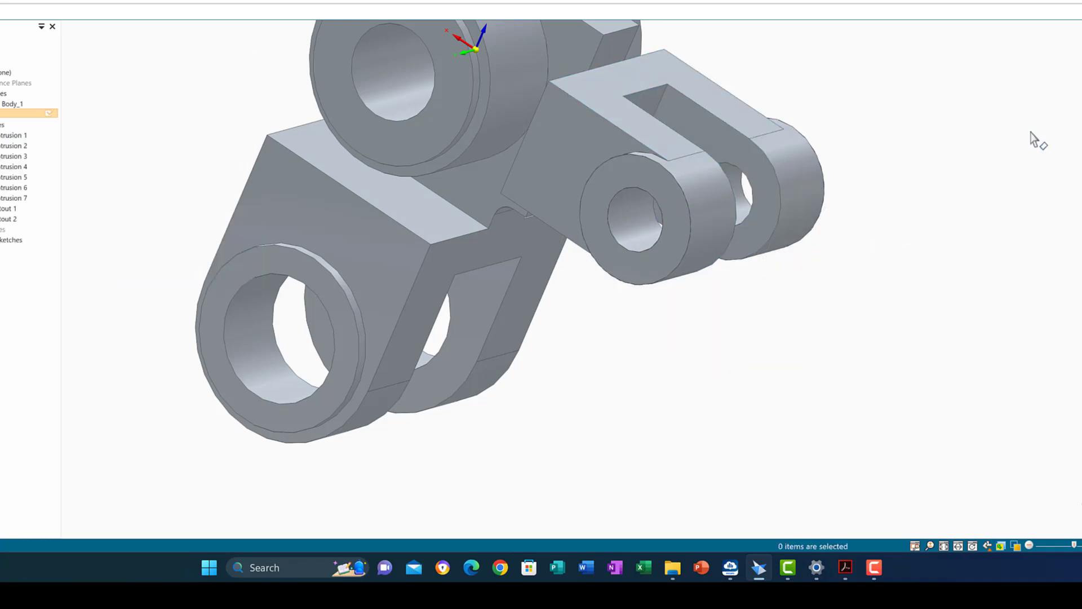
# Begin a 2 mm round and include the inner corner edges of both the lower and side clevis slots.
pyautogui.moveTo(981, 174); pyautogui.dragTo(872, 303, button='middle')
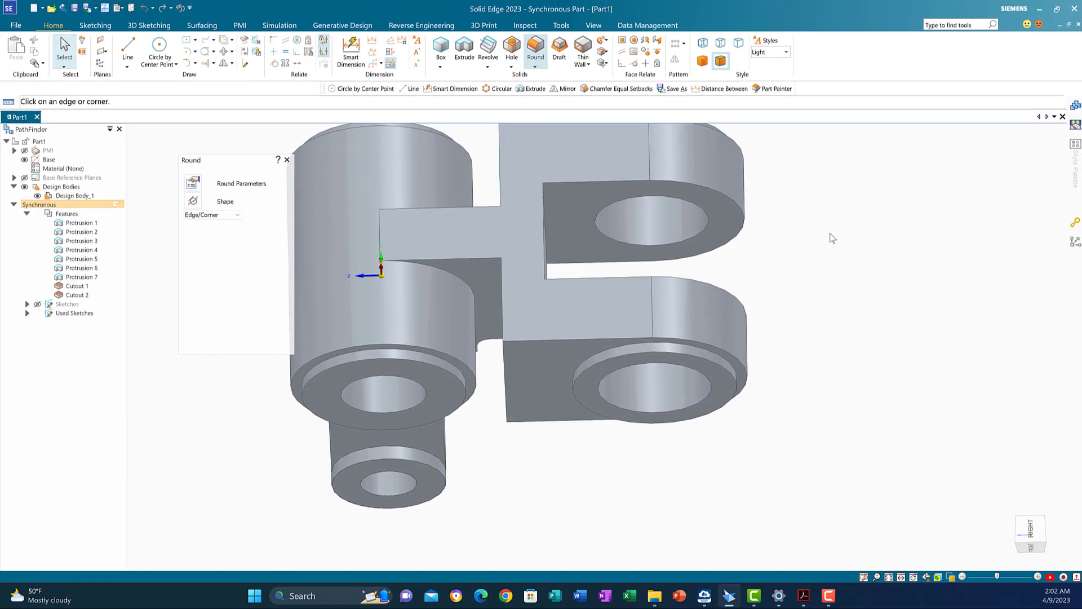
pyautogui.moveTo(831, 235); pyautogui.dragTo(836, 234, button='middle')
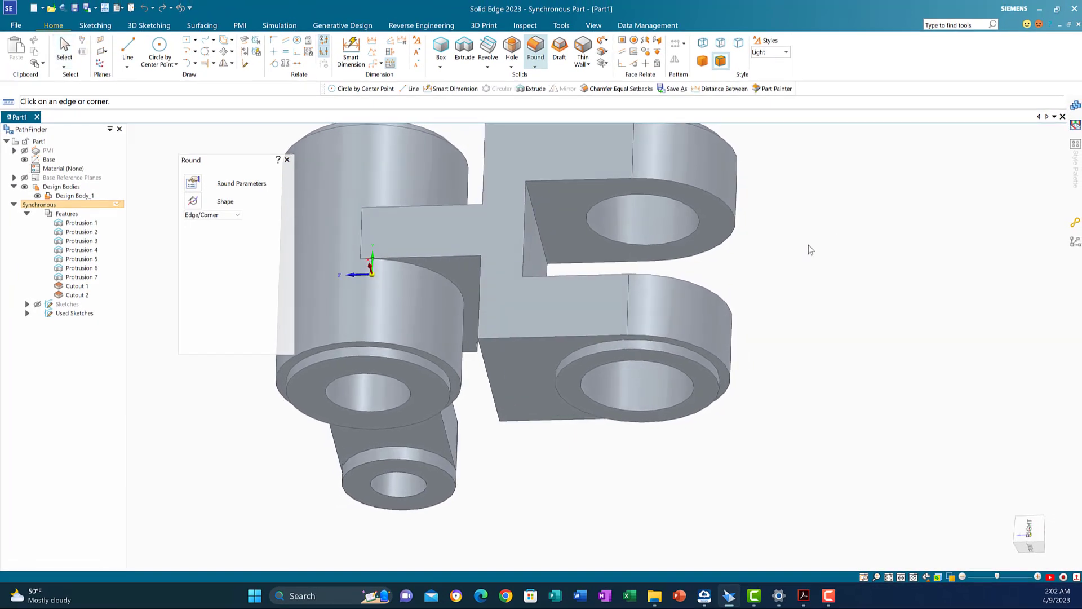
pyautogui.click(538, 229)
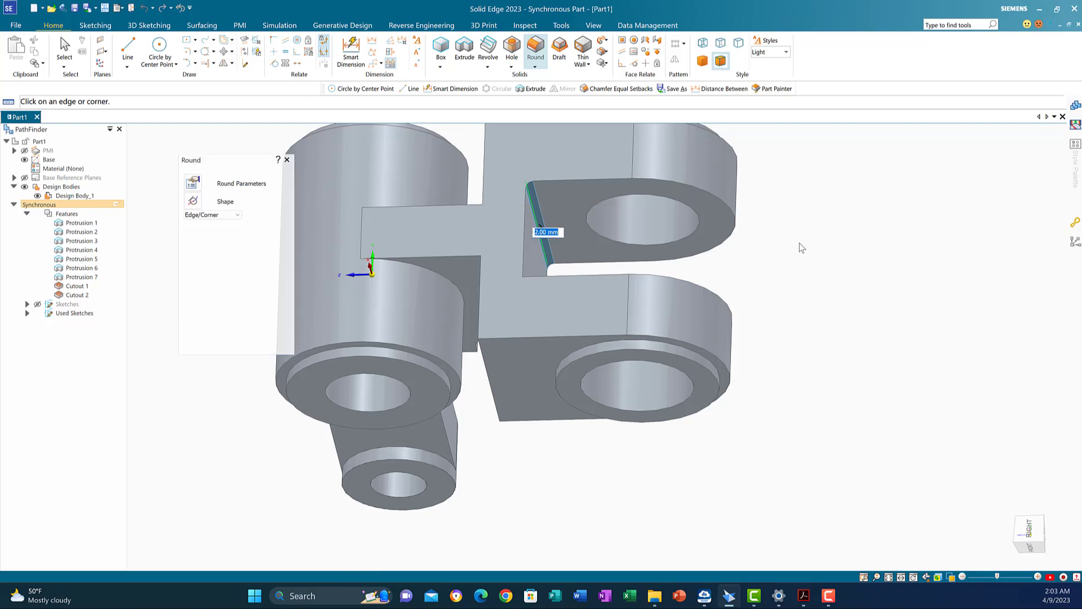
pyautogui.moveTo(805, 248); pyautogui.dragTo(828, 295, button='middle')
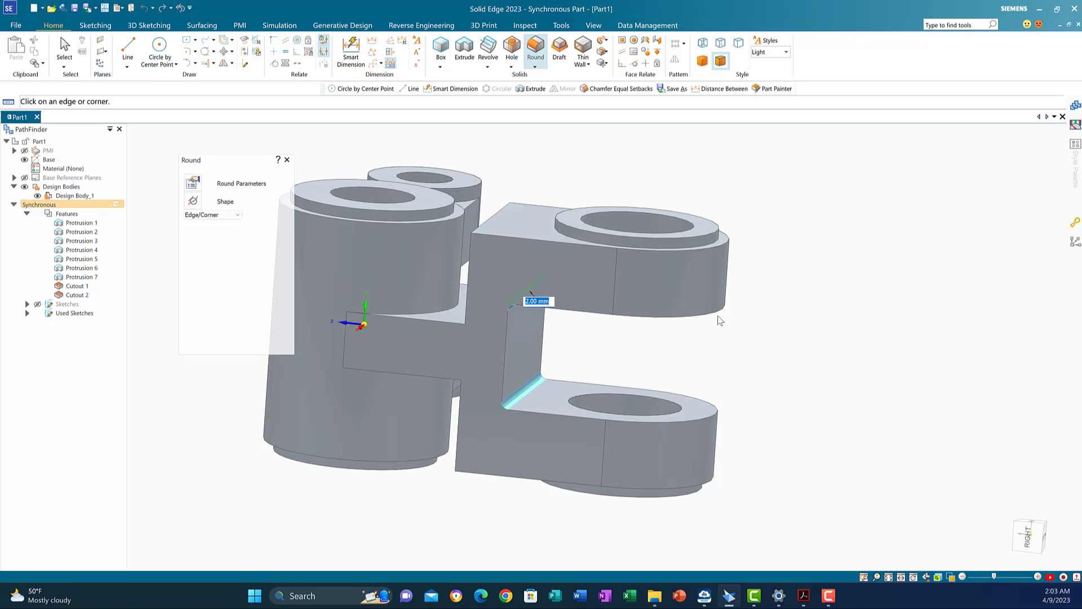
pyautogui.moveTo(829, 313); pyautogui.dragTo(917, 190, button='middle')
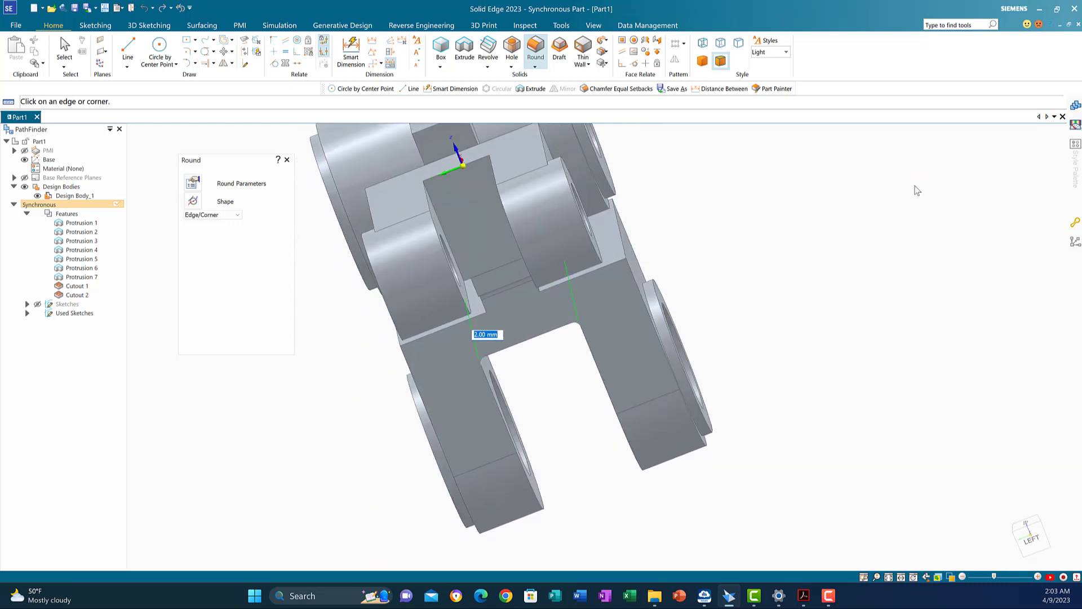
pyautogui.click(441, 228)
pyautogui.moveTo(878, 287)
pyautogui.mouseDown(button='middle')
pyautogui.moveTo(889, 265)
pyautogui.moveTo(873, 270)
pyautogui.mouseUp(button='middle')
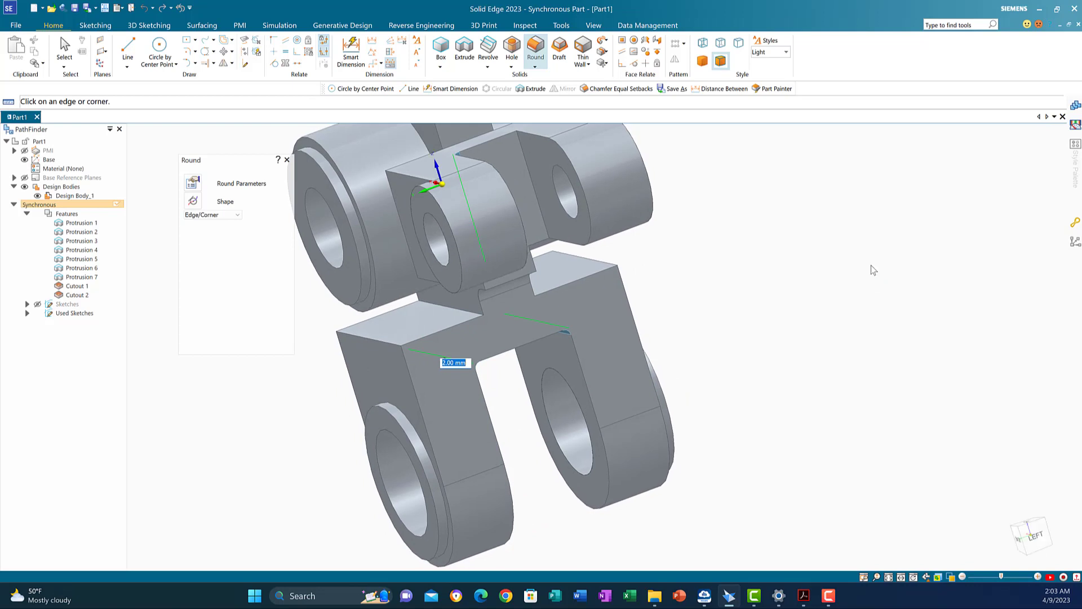
pyautogui.click(531, 182)
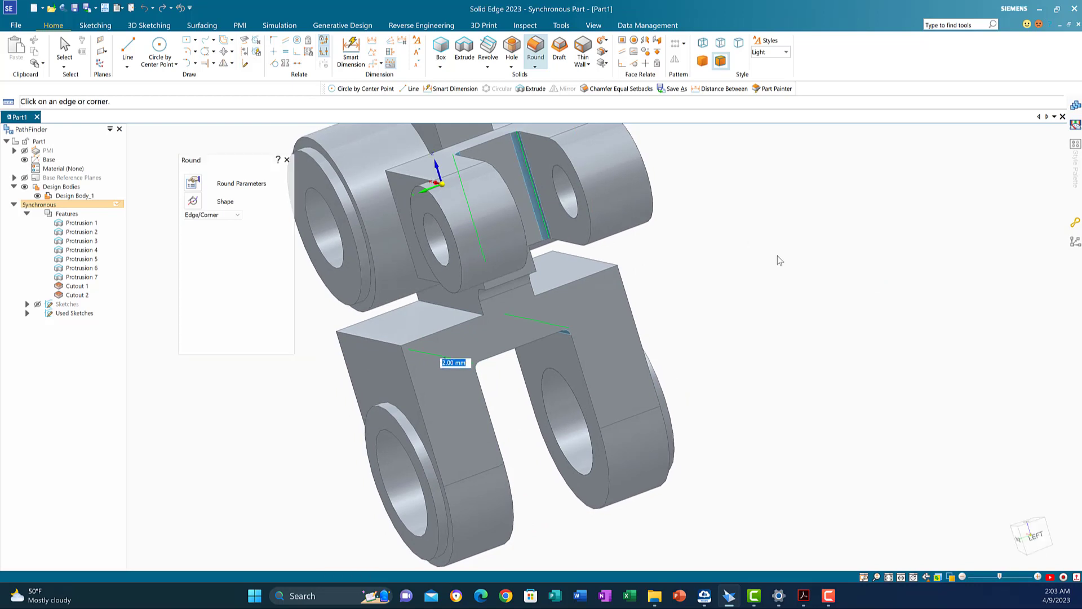
# Add to the 2 mm round the edges where the central web meets the side arm and both sides of the lower arm's top face.
pyautogui.moveTo(780, 260); pyautogui.dragTo(763, 212, button='middle')
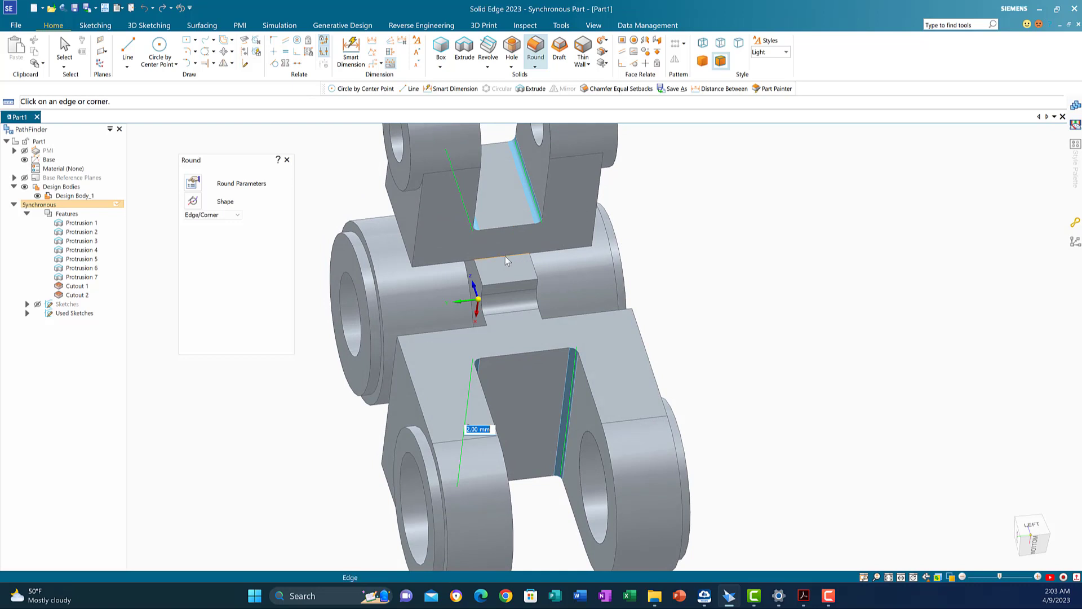
pyautogui.click(507, 260)
pyautogui.moveTo(832, 275); pyautogui.dragTo(840, 215, button='middle')
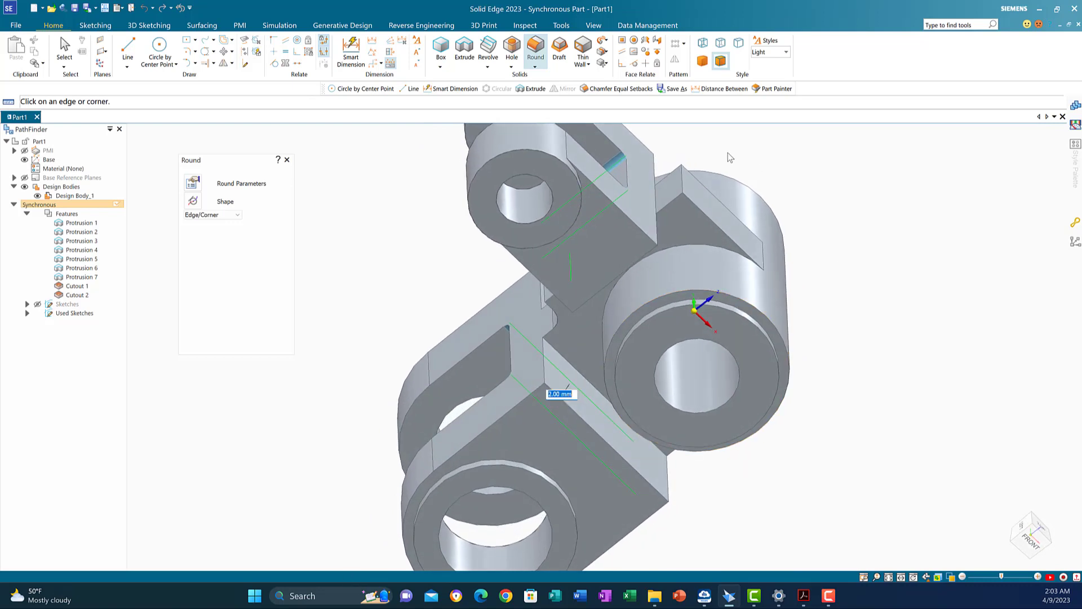
pyautogui.click(655, 198)
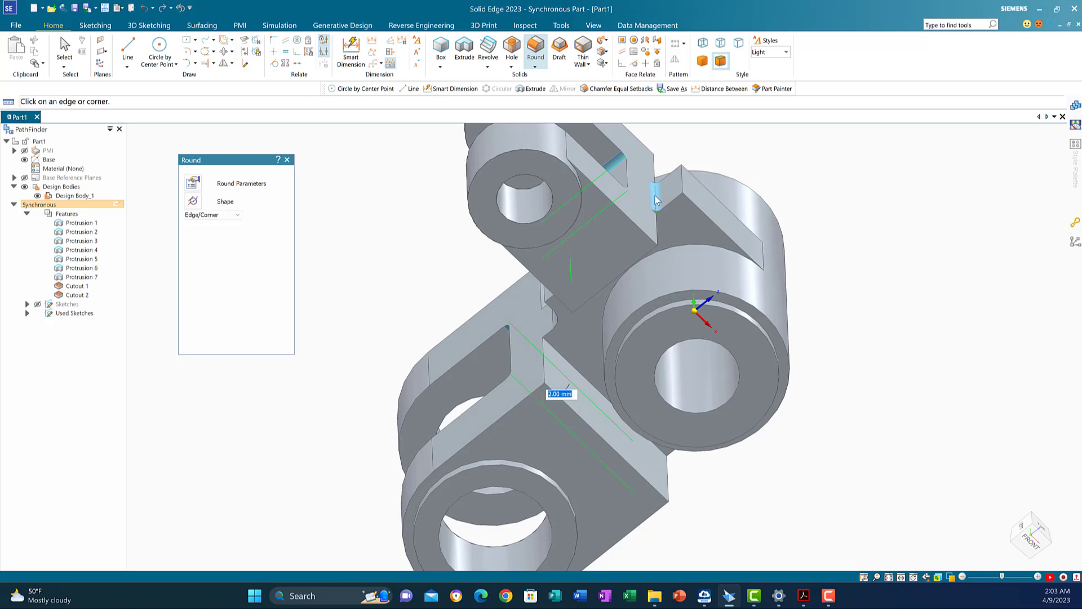
pyautogui.moveTo(904, 296); pyautogui.dragTo(874, 263, button='middle')
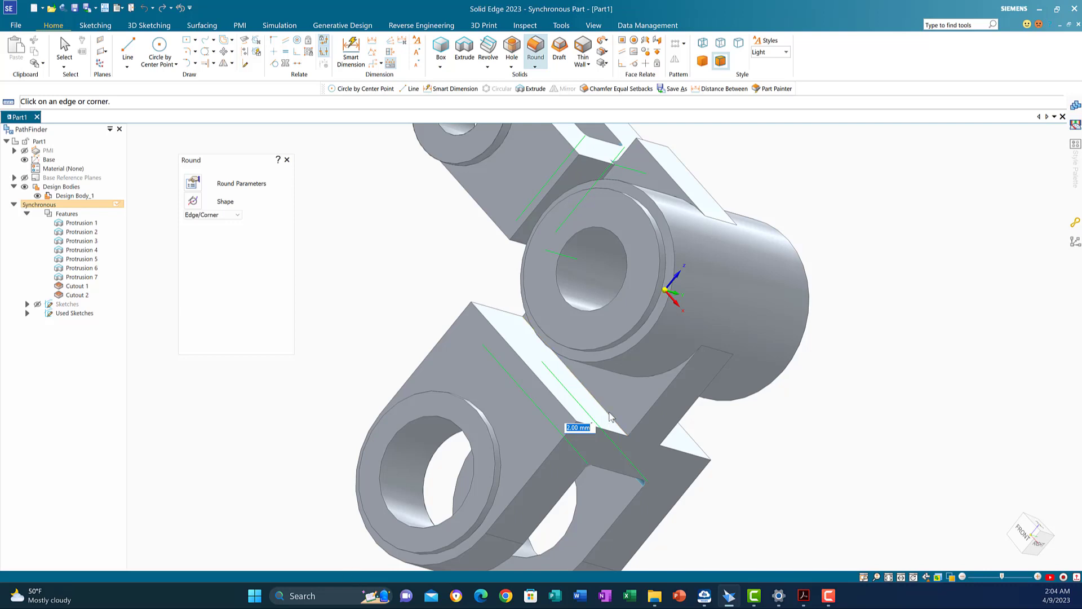
pyautogui.click(610, 420)
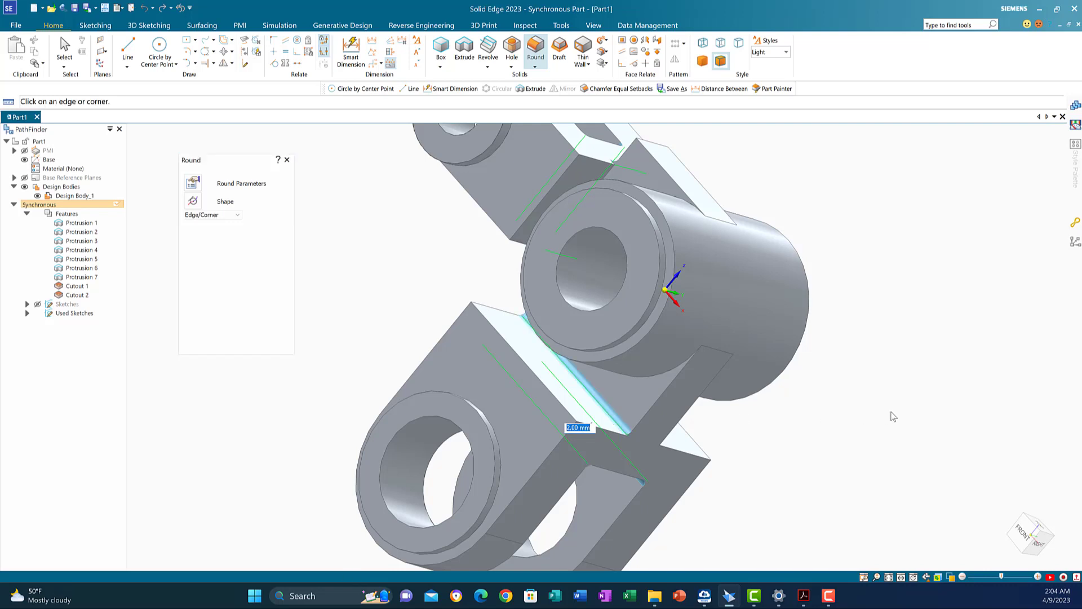
pyautogui.moveTo(893, 416); pyautogui.dragTo(805, 389, button='middle')
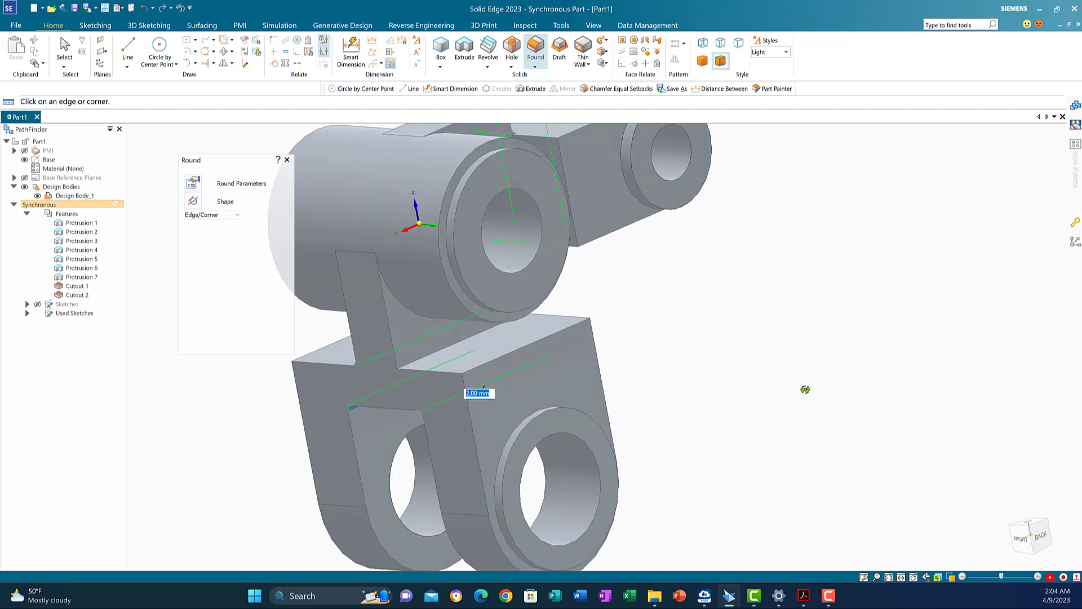
pyautogui.click(448, 352)
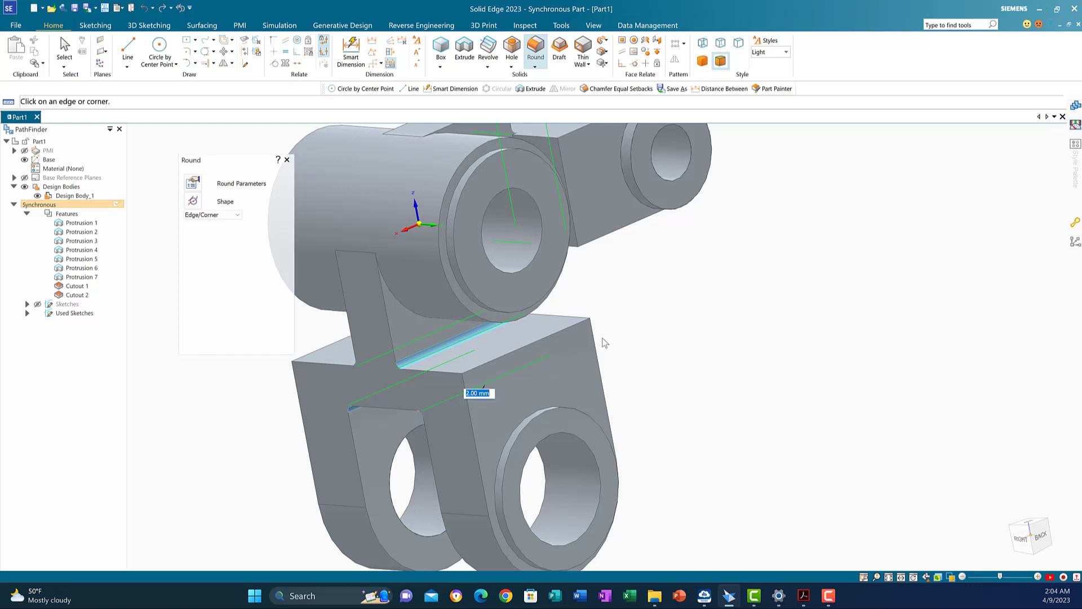
pyautogui.moveTo(843, 336); pyautogui.dragTo(814, 321, button='middle')
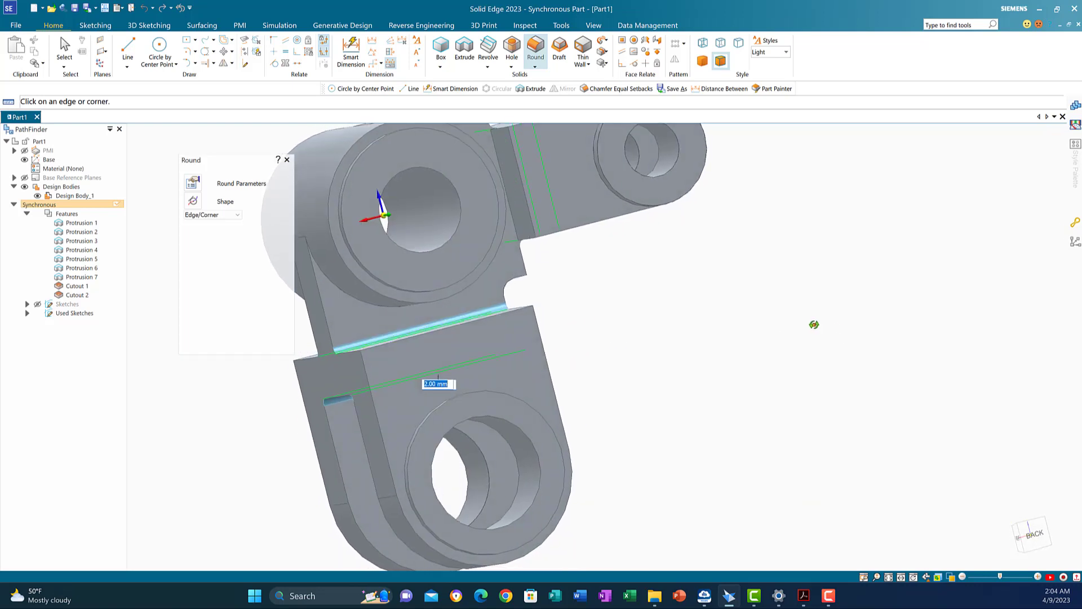